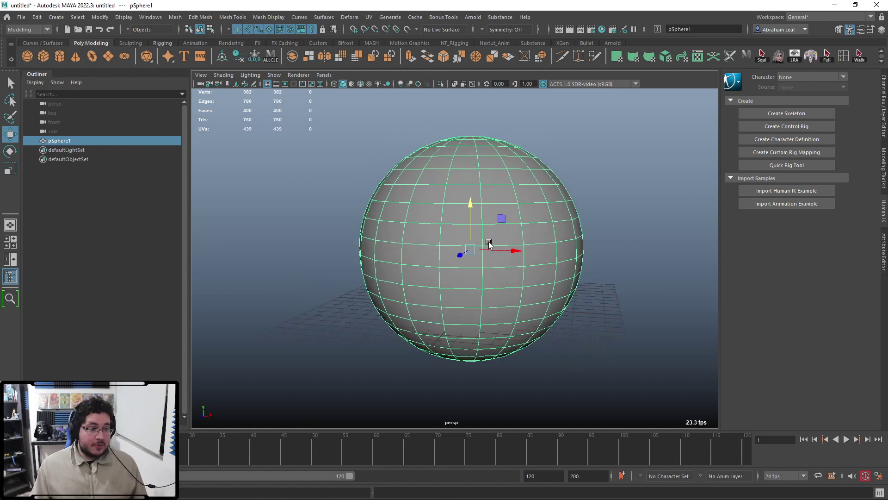
# Step: Inspect the sphere's UV layout in the UV Editor, then close the editor and its UV Toolkit
pyautogui.click(369, 18)
pyautogui.click(391, 36)
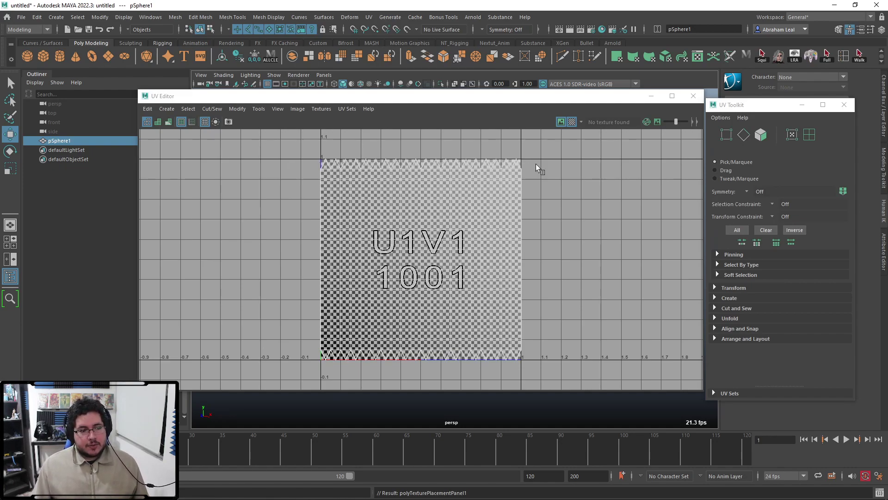
pyautogui.click(844, 105)
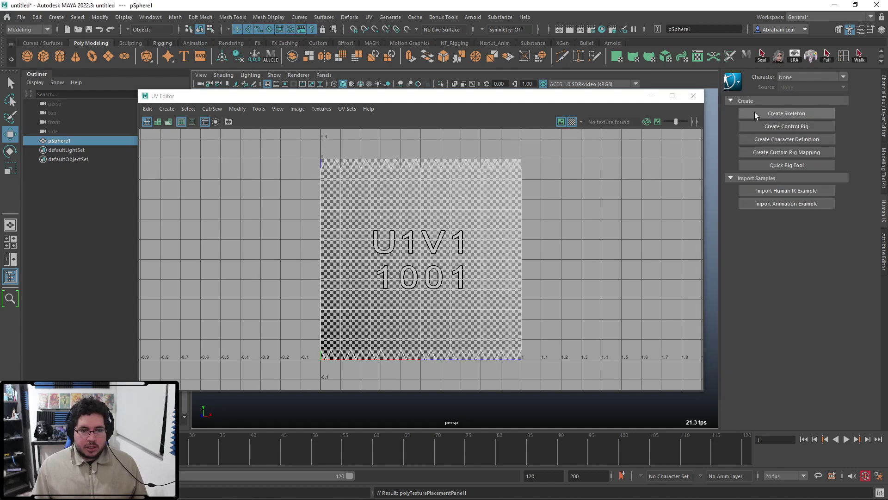
pyautogui.click(694, 96)
pyautogui.scroll(-5, 536, 187)
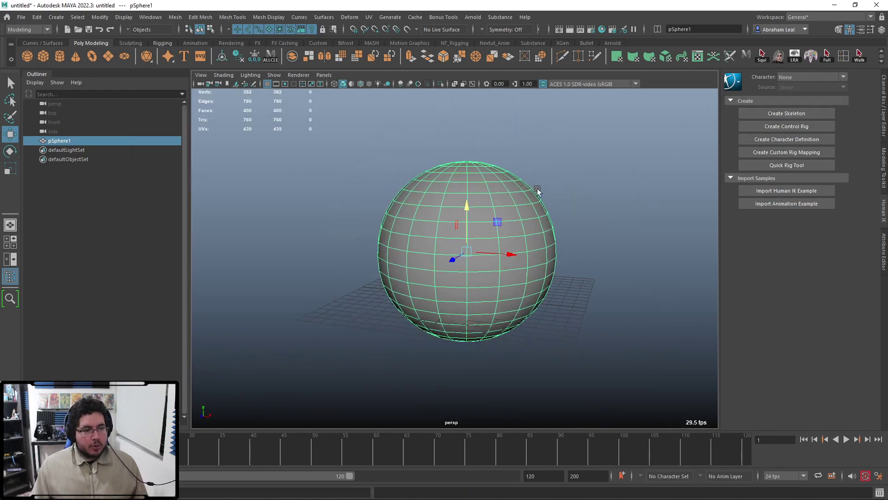
# Step: Deselect the sphere and add an Arnold Skydome Light to the scene
pyautogui.click(561, 176)
pyautogui.click(475, 18)
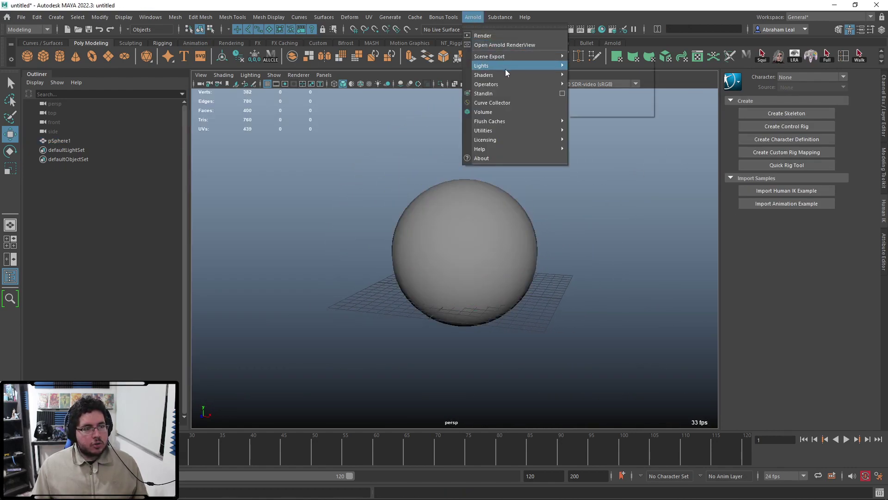
pyautogui.moveTo(508, 66)
pyautogui.click(610, 75)
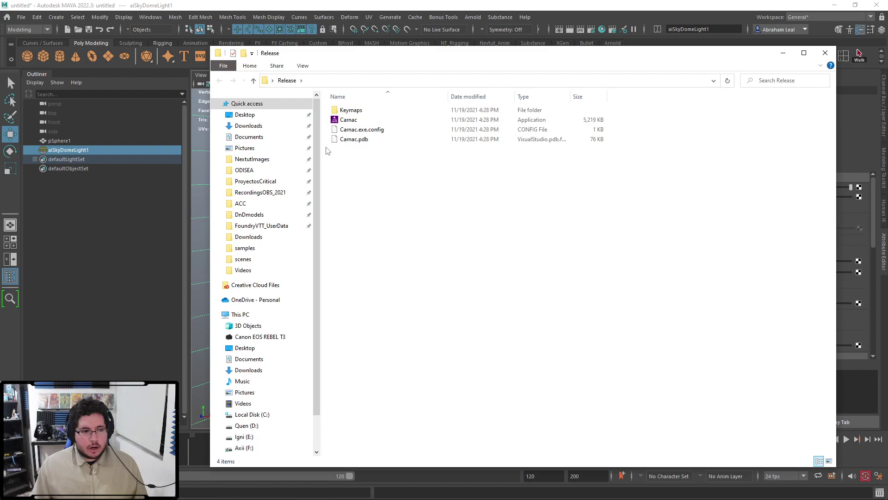
# Step: Launch the Carnac application from the Release folder and close the folder window
pyautogui.click(352, 121)
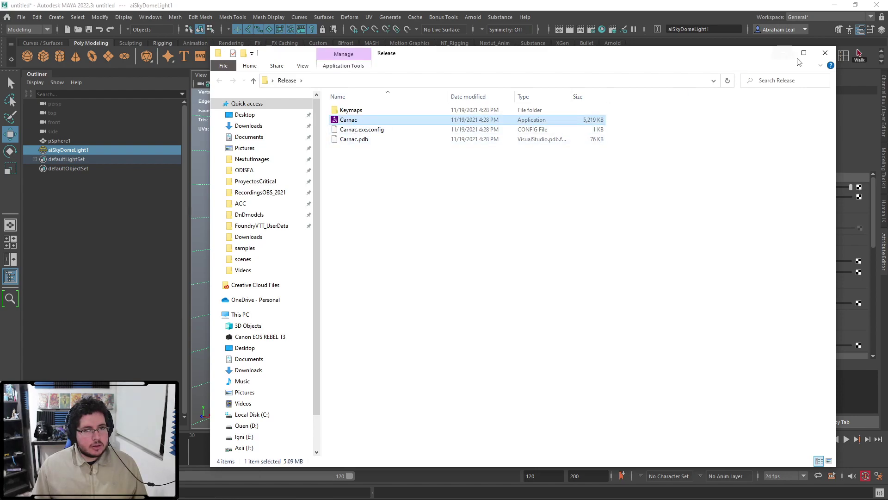
pyautogui.click(825, 53)
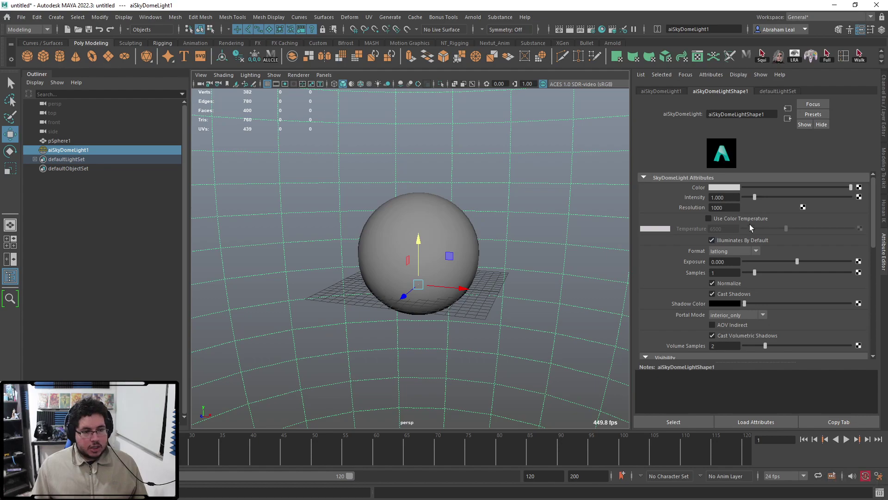
# Step: Connect a File texture to the skydome light's Color and browse for its image
pyautogui.click(859, 187)
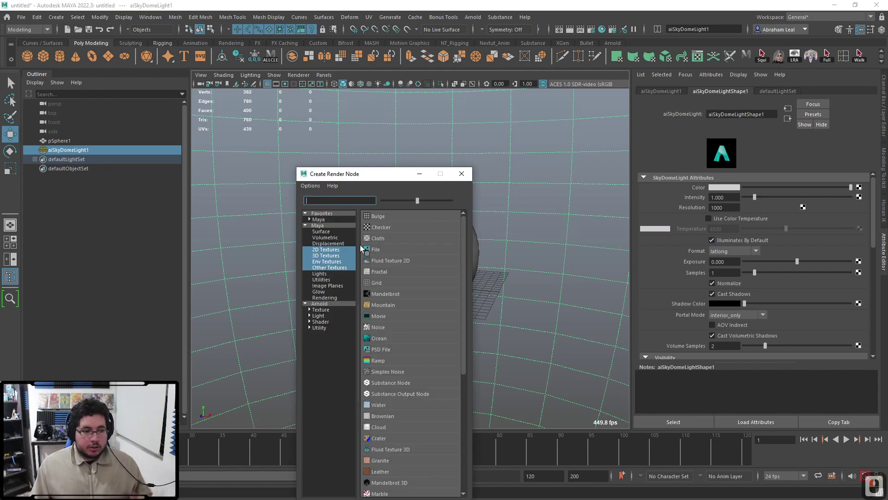
pyautogui.click(392, 248)
pyautogui.click(859, 218)
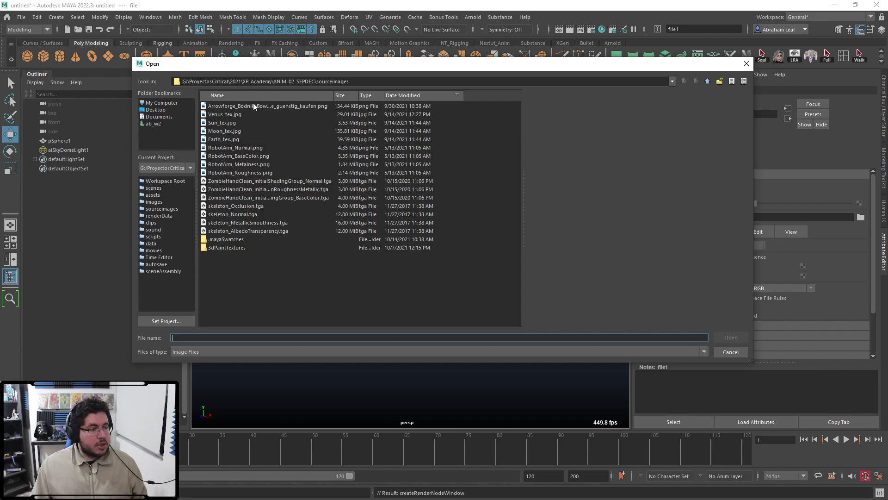
# Step: Set the current project to the Nextut_Live folder inside ProyectosCritical\2021
pyautogui.click(163, 321)
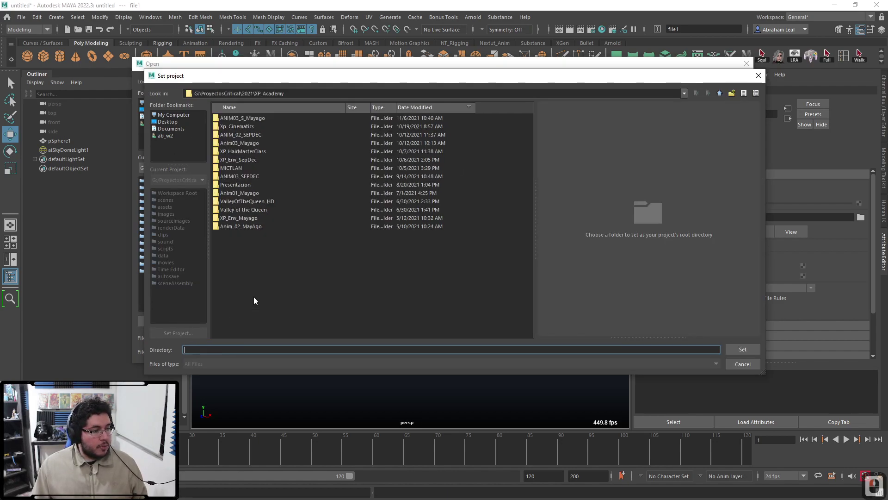
pyautogui.click(720, 93)
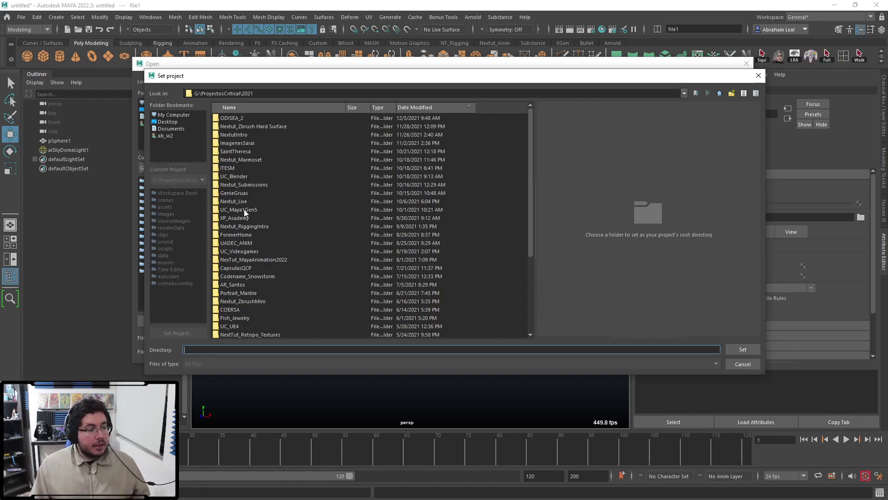
pyautogui.click(273, 107)
pyautogui.scroll(-3, 240, 239)
pyautogui.click(234, 193)
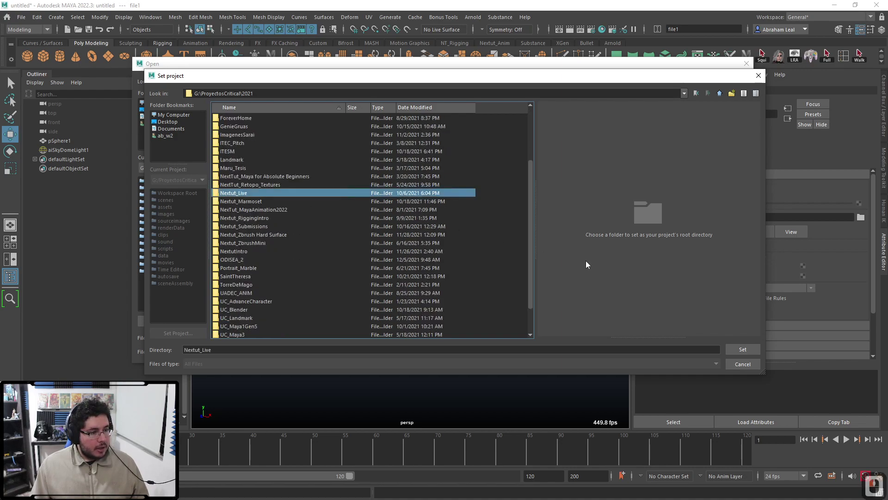
pyautogui.click(741, 347)
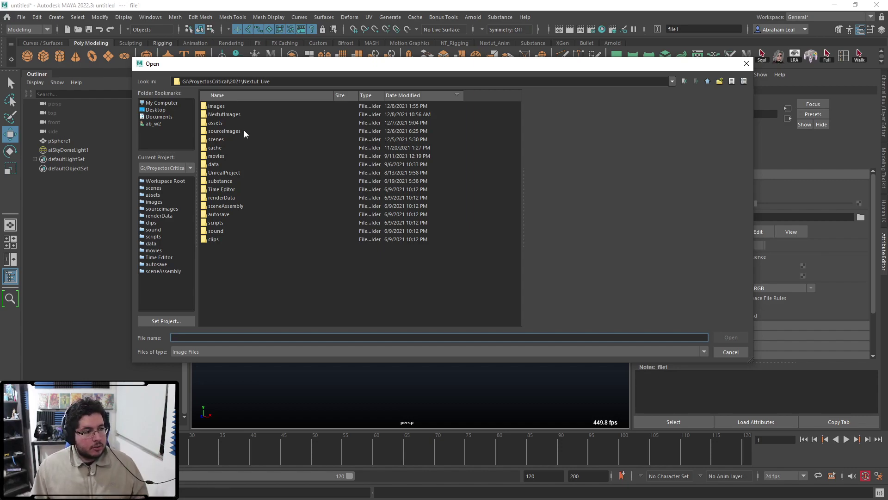
# Step: Load cannon_4k.exr from the project's sourceimages folder as the skydome's file texture
pyautogui.doubleClick(243, 131)
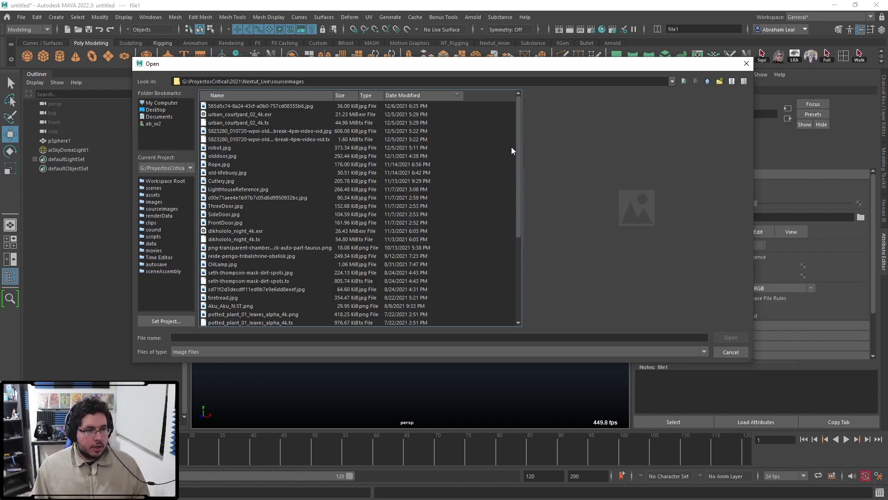
pyautogui.scroll(-5, 236, 182)
pyautogui.scroll(5, 273, 155)
pyautogui.scroll(-4, 248, 173)
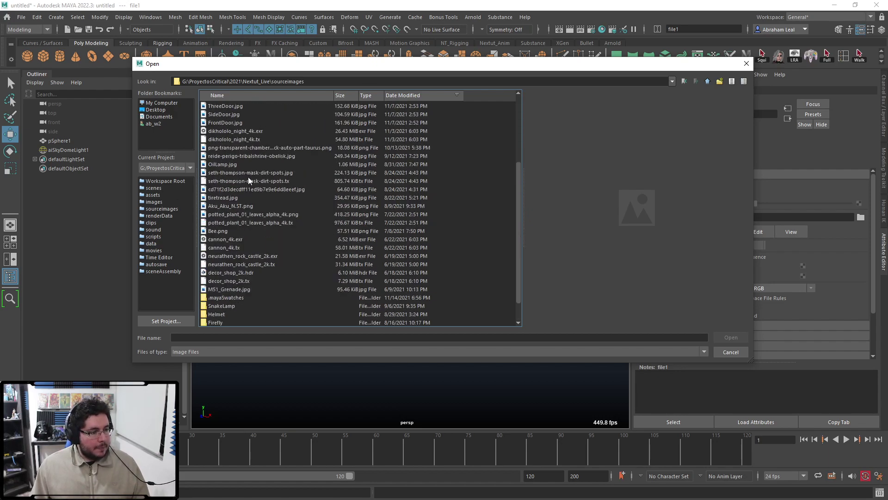
pyautogui.click(223, 240)
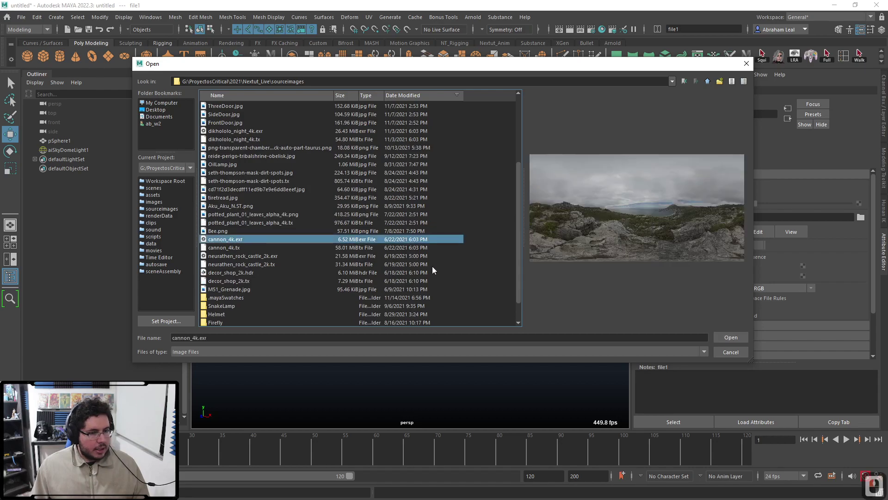
pyautogui.click(731, 338)
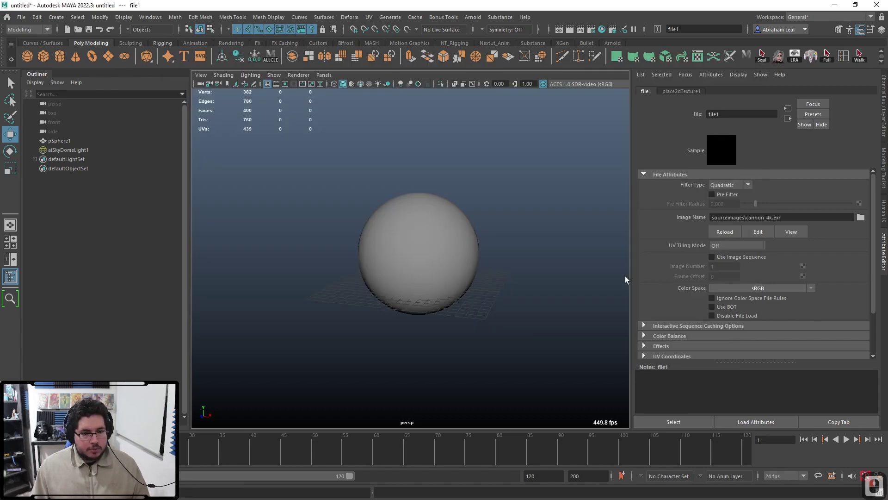
pyautogui.keyDown('alt'); pyautogui.moveTo(469, 281); pyautogui.dragTo(464, 263, button='right'); pyautogui.keyUp('alt')
pyautogui.moveTo(464, 263)
pyautogui.keyDown('alt'); pyautogui.mouseDown()
pyautogui.moveTo(529, 218)
pyautogui.moveTo(429, 256)
pyautogui.moveTo(432, 264)
pyautogui.moveTo(393, 289)
pyautogui.moveTo(462, 273)
pyautogui.mouseUp(); pyautogui.keyUp('alt')
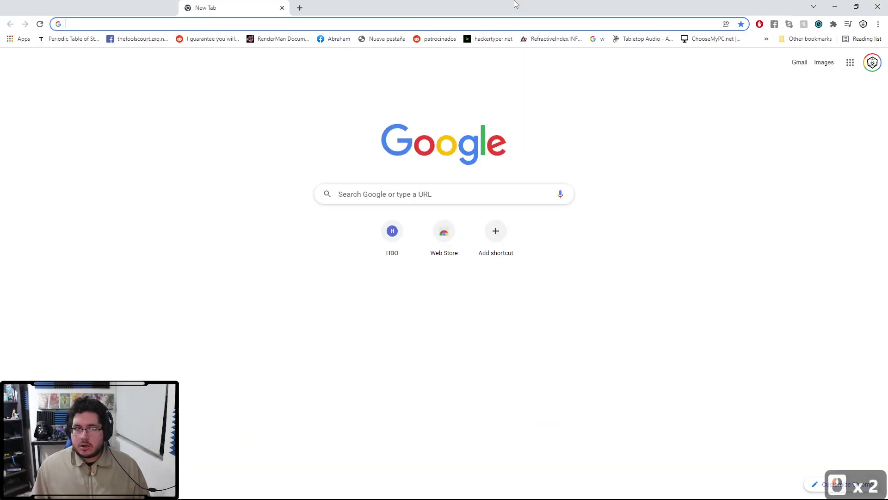
# Step: Switch to Chrome and search the web for "2022.3 maya"
pyautogui.click(531, 25)
pyautogui.write('2022.3')
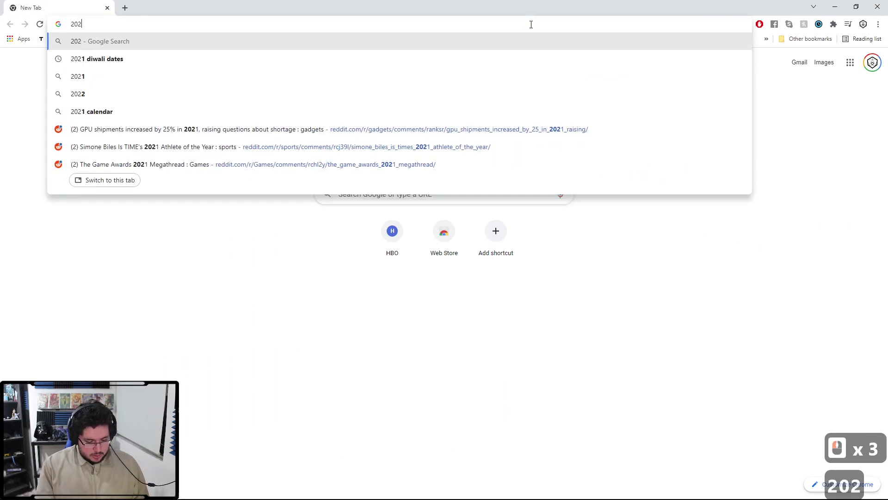
pyautogui.press('Return')
pyautogui.click(148, 47)
pyautogui.write('maya')
pyautogui.press('Return')
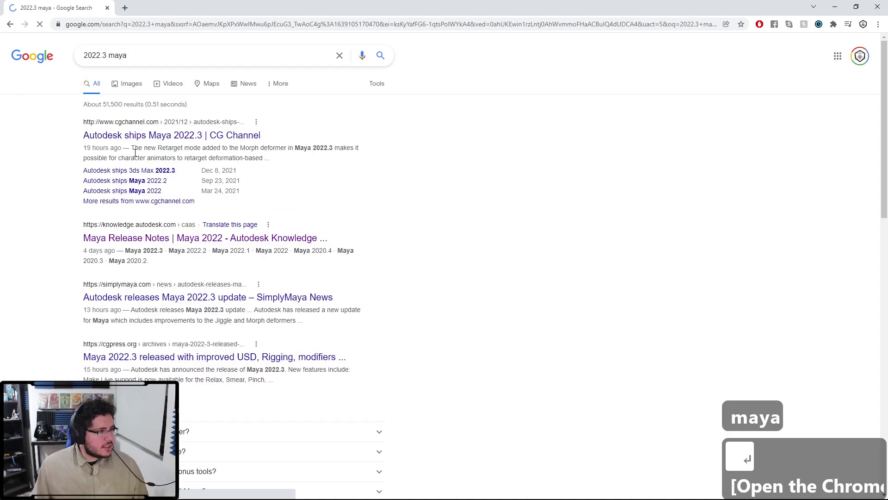
# Step: Open the CG Channel article on Maya 2022.3, read through its new features, and return to Maya
pyautogui.click(136, 138)
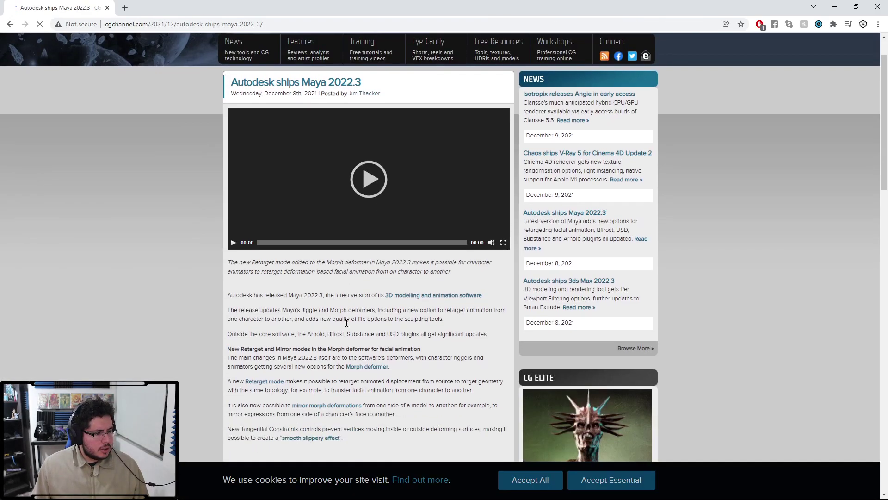
pyautogui.scroll(-4, 343, 254)
pyautogui.scroll(-11, 342, 255)
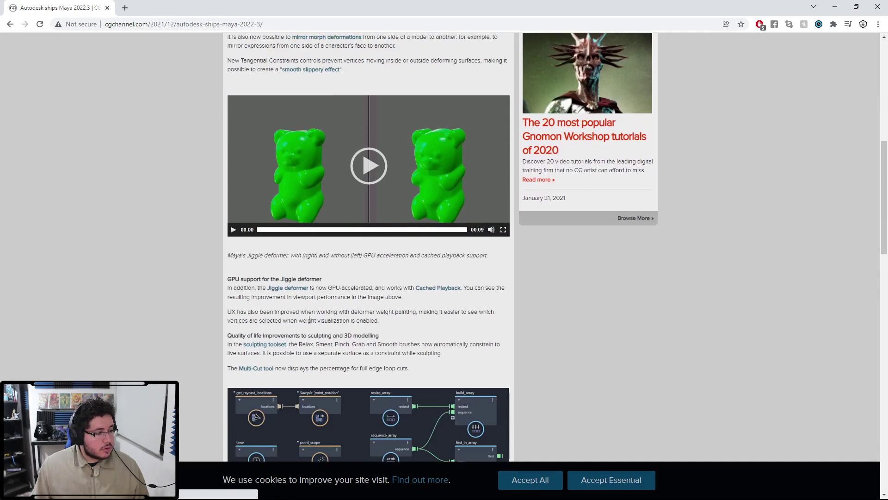
pyautogui.scroll(10, 337, 303)
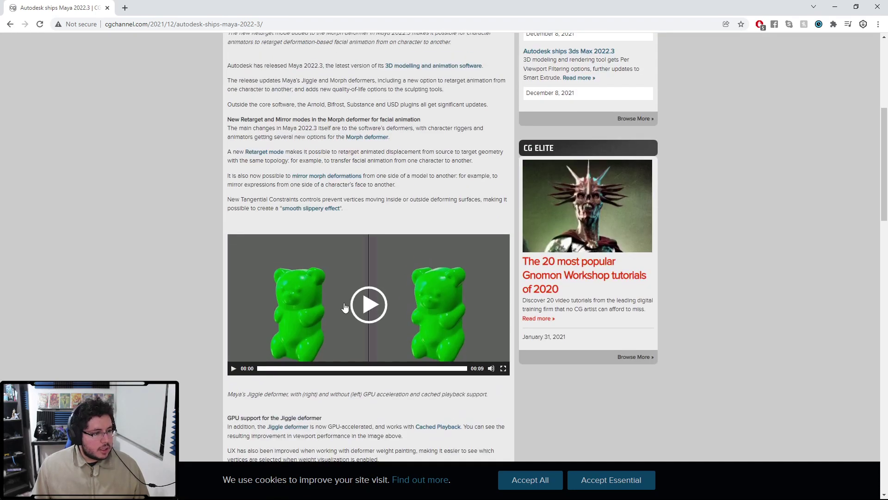
pyautogui.scroll(-3, 336, 303)
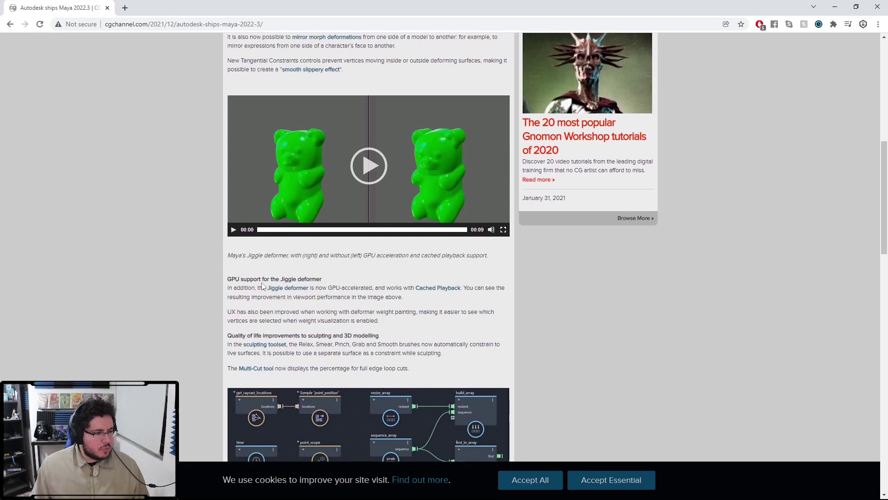
pyautogui.scroll(-6, 265, 287)
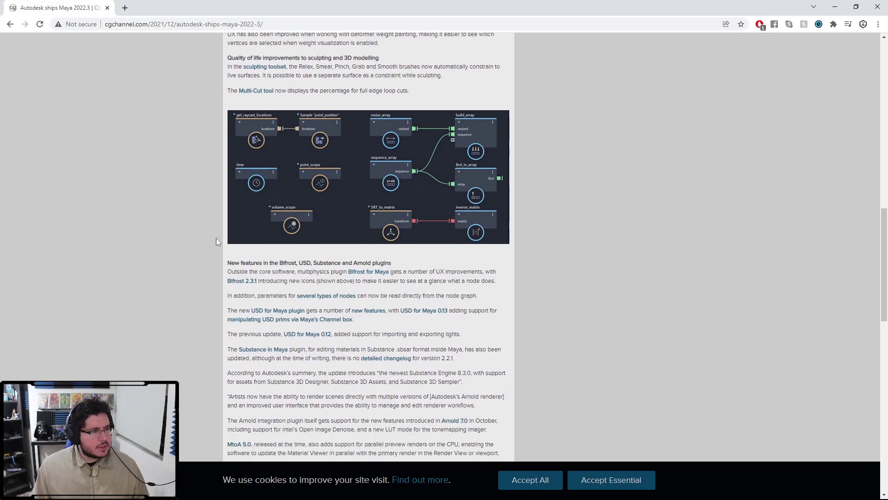
pyautogui.scroll(20, 428, 262)
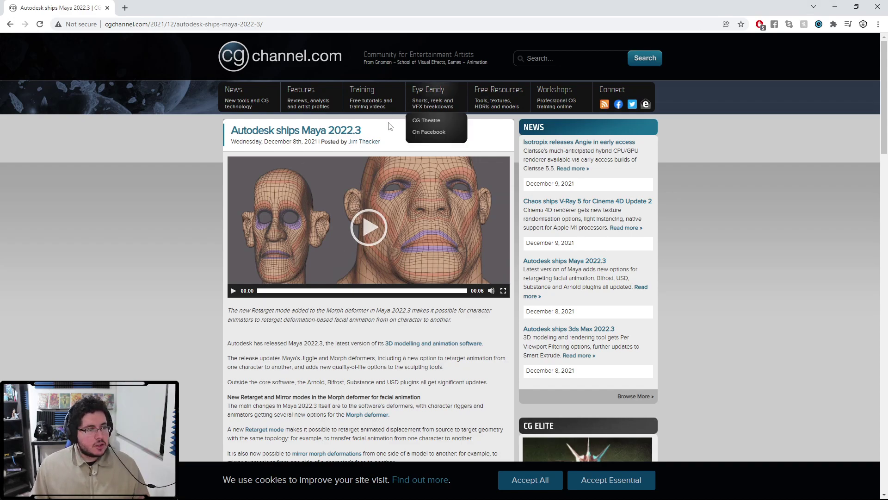
pyautogui.click(836, 8)
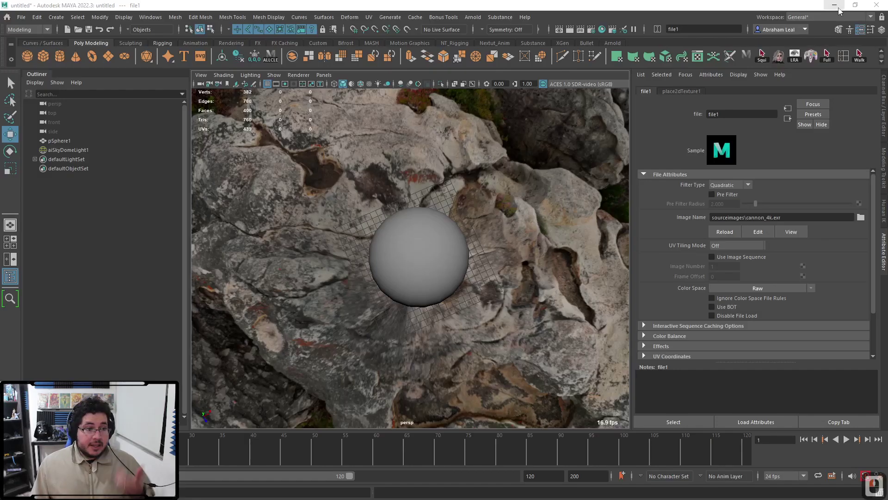
pyautogui.keyDown('alt'); pyautogui.moveTo(486, 278); pyautogui.dragTo(480, 260, button='right'); pyautogui.keyUp('alt')
pyautogui.keyDown('alt'); pyautogui.moveTo(480, 259); pyautogui.dragTo(412, 218); pyautogui.keyUp('alt')
pyautogui.keyDown('alt'); pyautogui.moveTo(412, 219); pyautogui.dragTo(408, 218, button='right'); pyautogui.keyUp('alt')
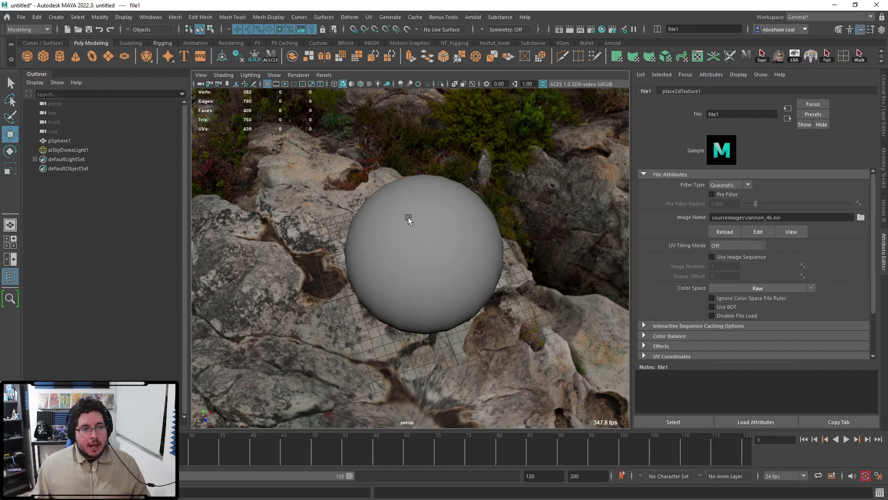
pyautogui.keyDown('alt'); pyautogui.moveTo(473, 256); pyautogui.dragTo(463, 238); pyautogui.keyUp('alt')
pyautogui.keyDown('alt'); pyautogui.moveTo(464, 238); pyautogui.dragTo(507, 262, button='right'); pyautogui.keyUp('alt')
pyautogui.keyDown('alt'); pyautogui.moveTo(546, 296); pyautogui.dragTo(546, 288); pyautogui.keyUp('alt')
pyautogui.keyDown('alt'); pyautogui.moveTo(546, 290); pyautogui.dragTo(514, 194, button='right'); pyautogui.keyUp('alt')
# Step: Open the Hypershade, shrink its window and reposition it over the viewport
pyautogui.click(602, 28)
pyautogui.doubleClick(495, 4)
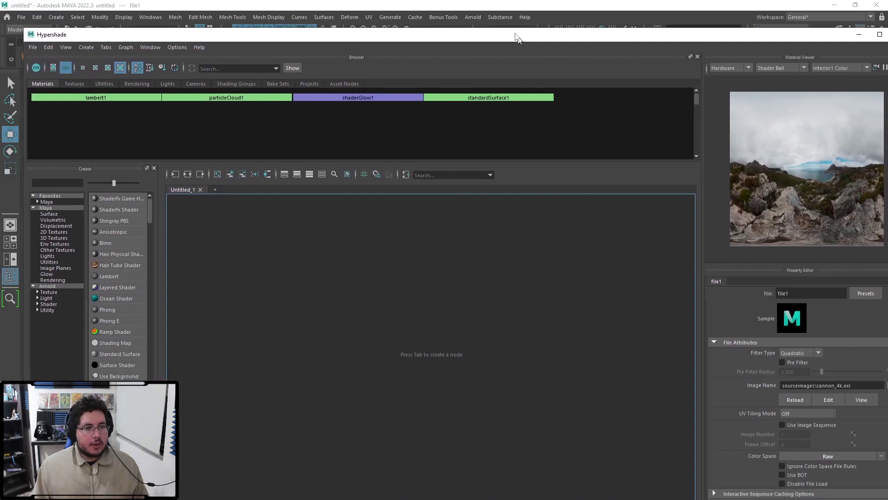
pyautogui.moveTo(17, 21); pyautogui.dragTo(245, 200)
pyautogui.moveTo(458, 210); pyautogui.dragTo(285, 74)
pyautogui.moveTo(374, 314)
pyautogui.keyDown('alt'); pyautogui.mouseDown(button='middle')
pyautogui.moveTo(369, 286)
pyautogui.moveTo(364, 300)
pyautogui.mouseUp(button='middle'); pyautogui.keyUp('alt')
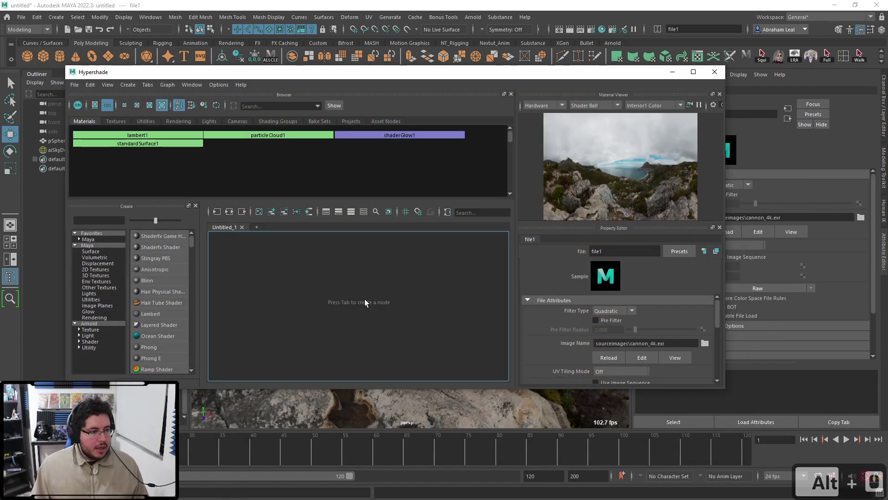
# Step: Create an Arnold aiStandardSurface material in the Hypershade and name it M_Rocks
pyautogui.click(88, 323)
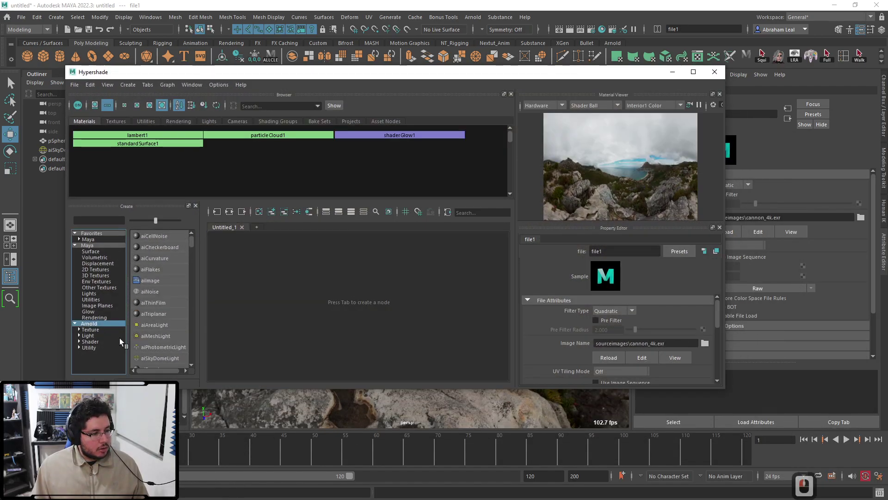
pyautogui.click(90, 341)
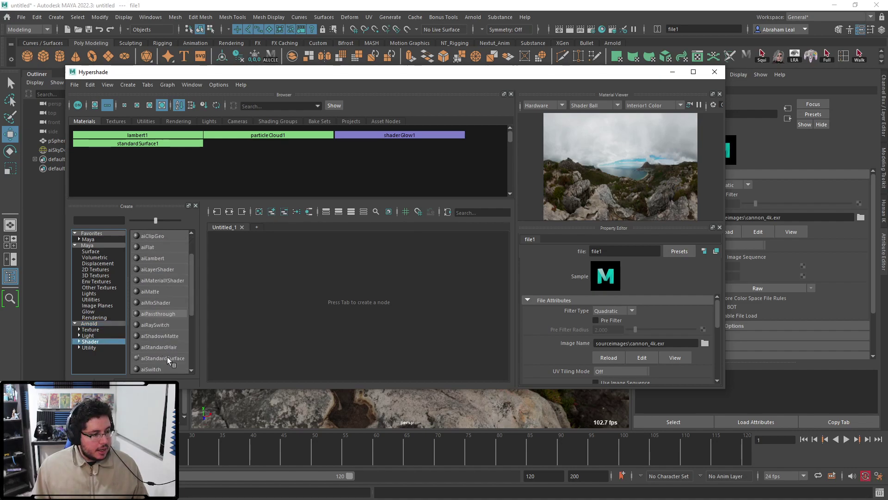
pyautogui.click(168, 357)
pyautogui.moveTo(644, 252); pyautogui.dragTo(552, 252)
pyautogui.write('M_')
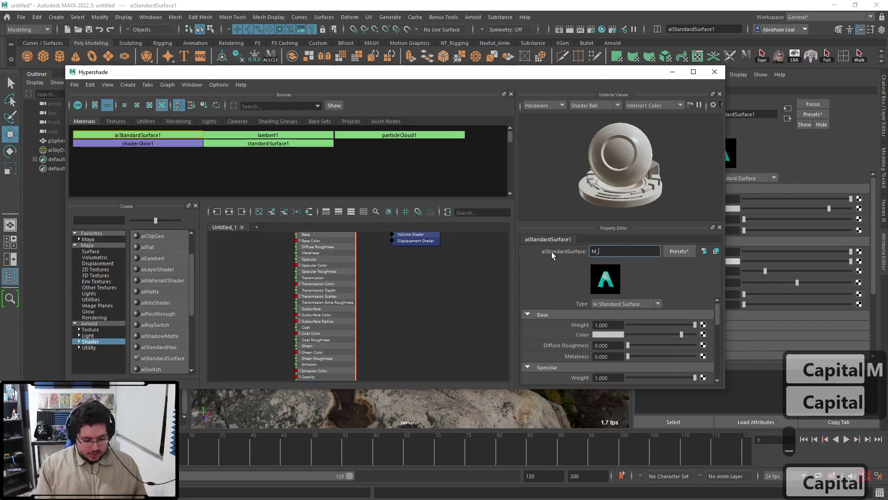
pyautogui.write('Rocks')
pyautogui.press('Return')
# Step: Maximize the Hypershade window and bring the M_Rocks material and its shading group into clear view
pyautogui.scroll(-5, 440, 304)
pyautogui.scroll(3, 486, 292)
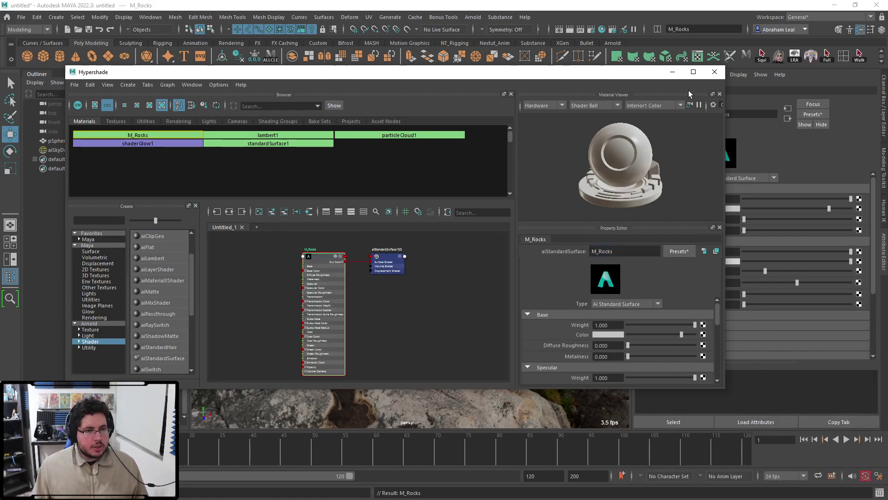
pyautogui.click(693, 71)
pyautogui.scroll(5, 496, 304)
pyautogui.moveTo(458, 297); pyautogui.dragTo(482, 251, button='right')
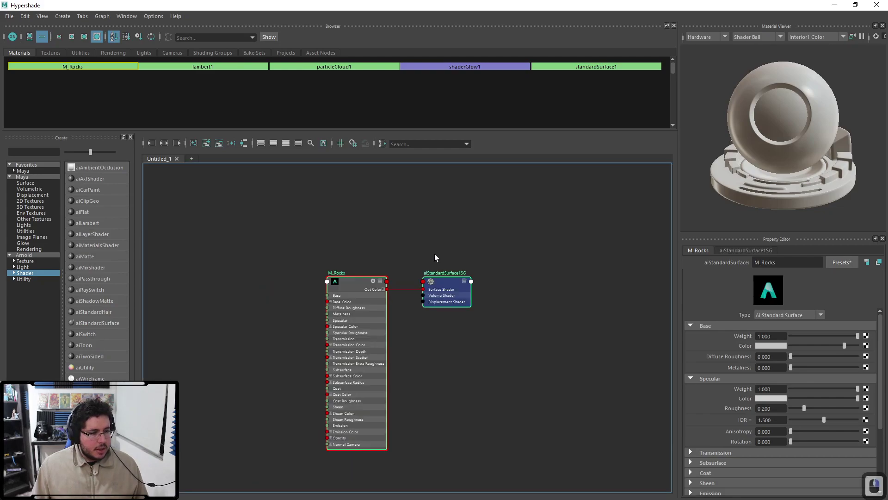
# Step: Switch to the web browser and open the Poly Haven website at polyhaven.com
pyautogui.keyDown('shift'); pyautogui.moveTo(450, 323); pyautogui.dragTo(508, 288, button='middle'); pyautogui.keyUp('shift')
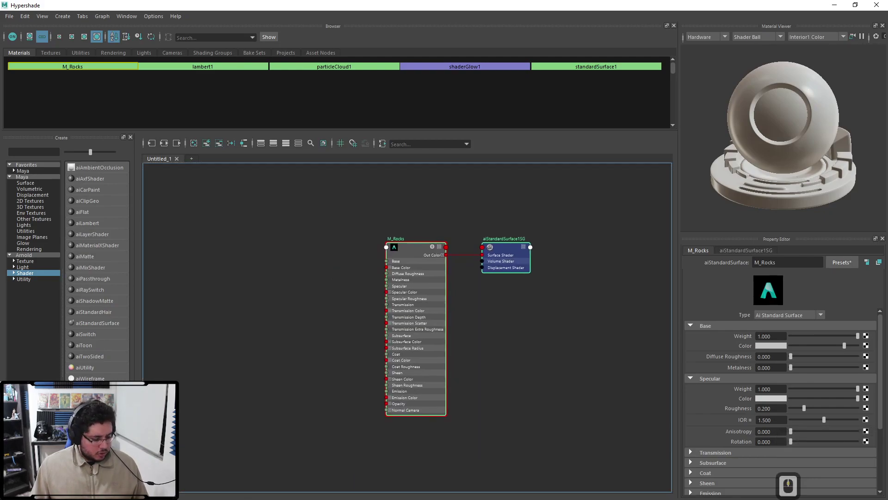
pyautogui.hotkey('alt', 'Tab')
pyautogui.press('super')
pyautogui.press('super')
pyautogui.click(93, 493)
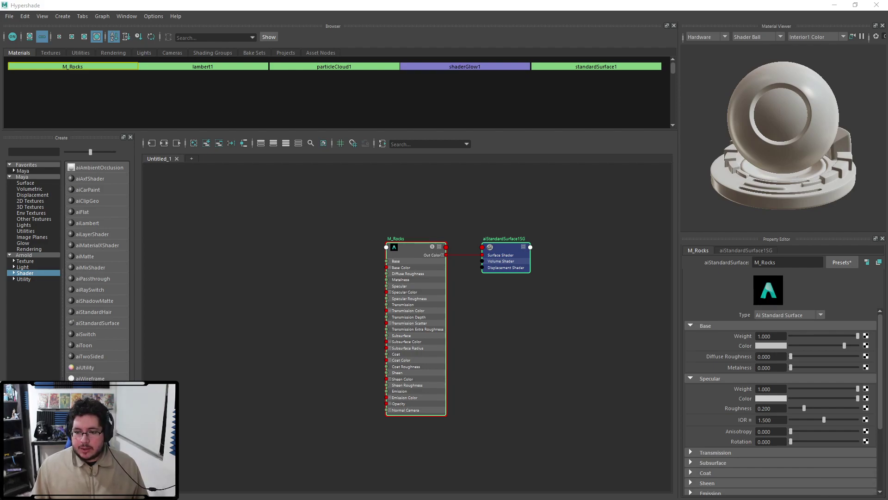
pyautogui.moveTo(887, 135); pyautogui.dragTo(505, 106)
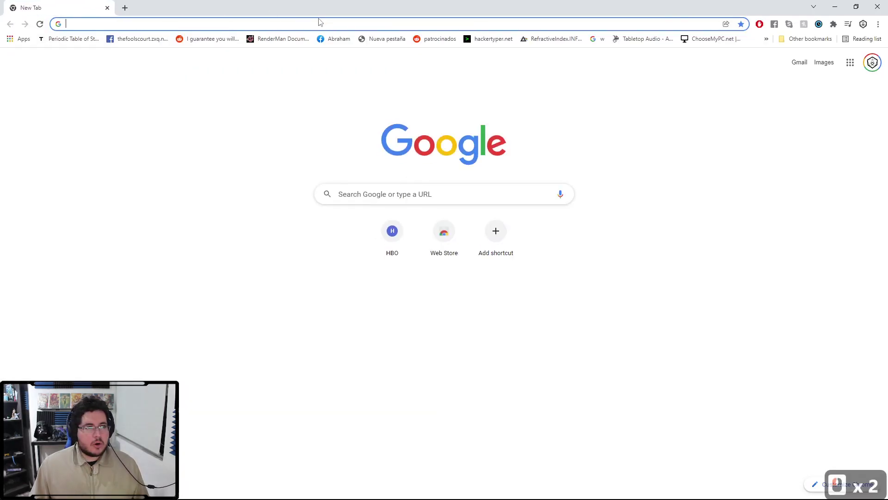
pyautogui.click(327, 23)
pyautogui.write('polyhav')
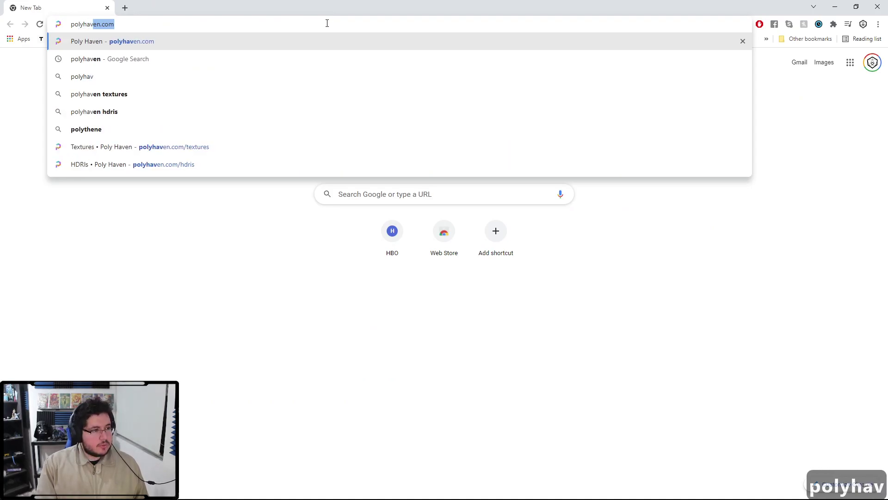
pyautogui.press('Return')
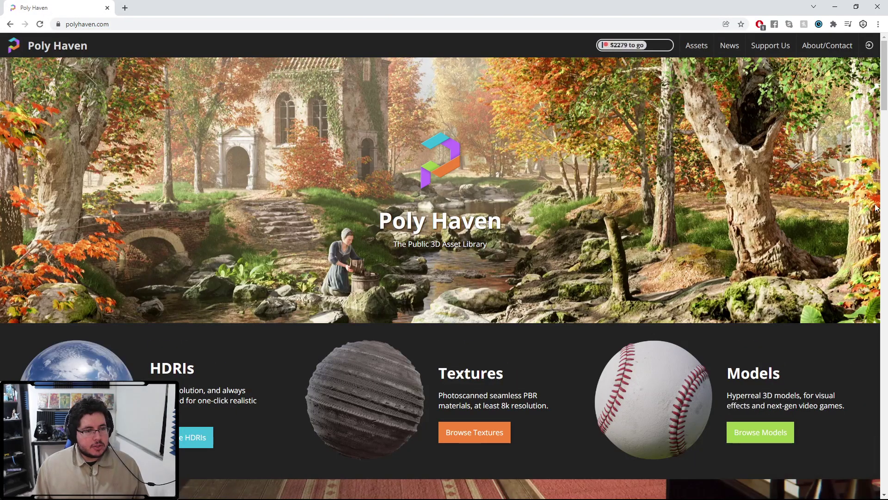
# Step: Browse the Poly Haven texture library and open the Forest Leaves 03 texture
pyautogui.scroll(-1, 400, 285)
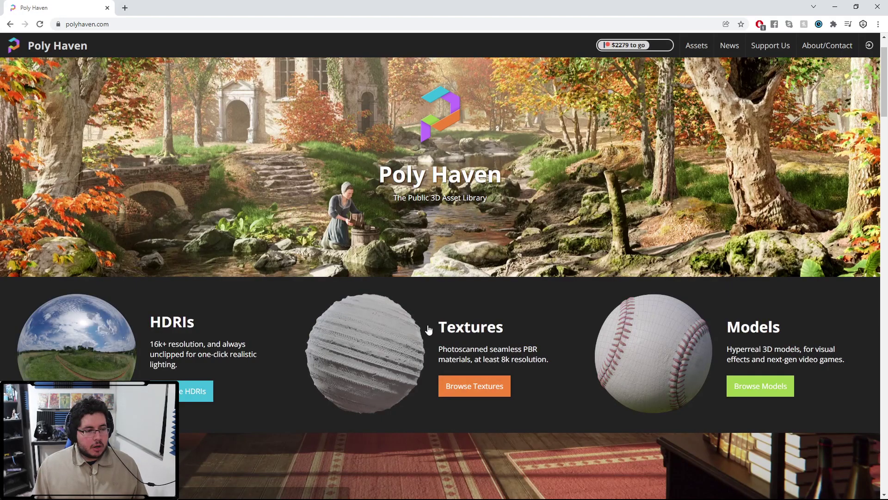
pyautogui.click(468, 384)
pyautogui.scroll(-2, 694, 296)
pyautogui.scroll(1, 761, 273)
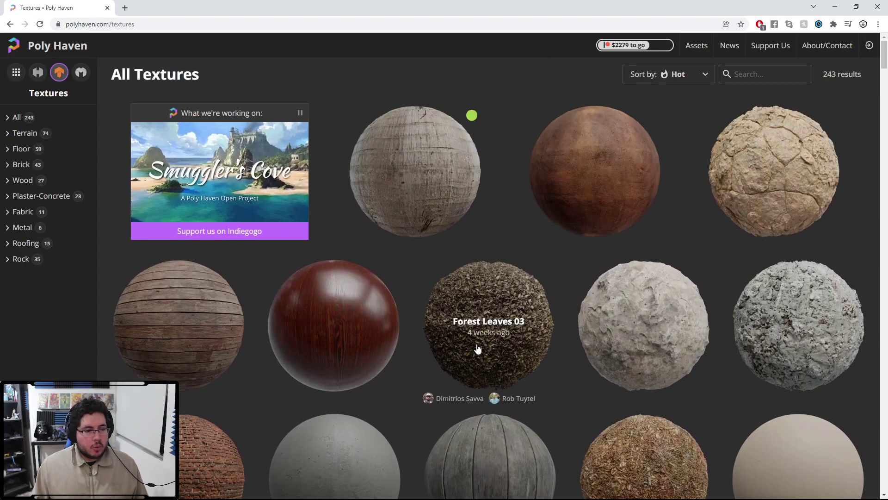
pyautogui.click(490, 287)
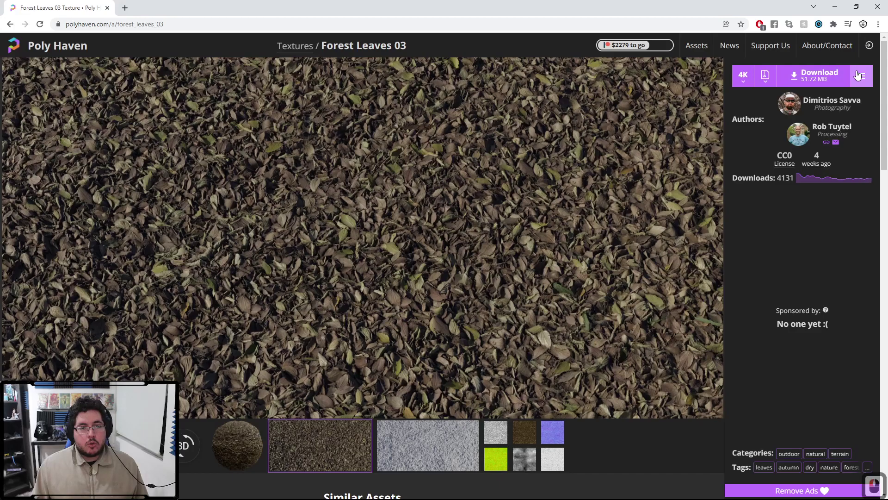
# Step: Examine the texture's downloadable maps and package formats, and minimize the browser to get back to the Hypershade and texture folder
pyautogui.click(861, 75)
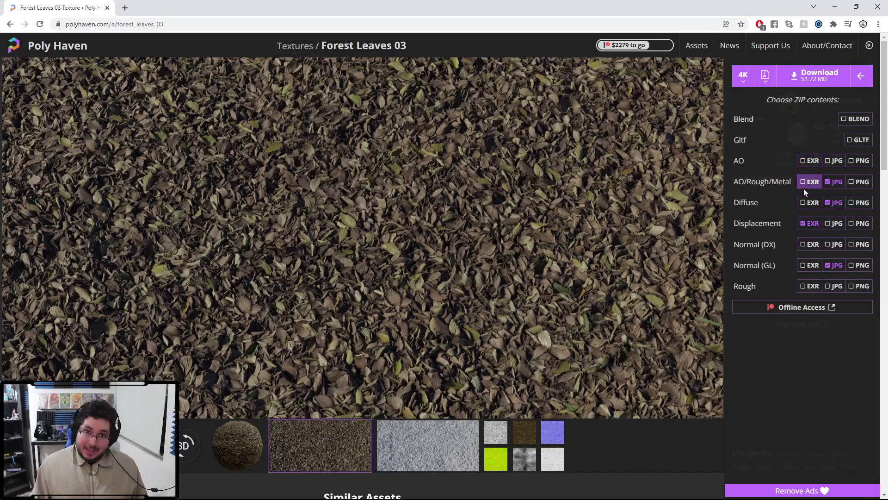
pyautogui.click(767, 86)
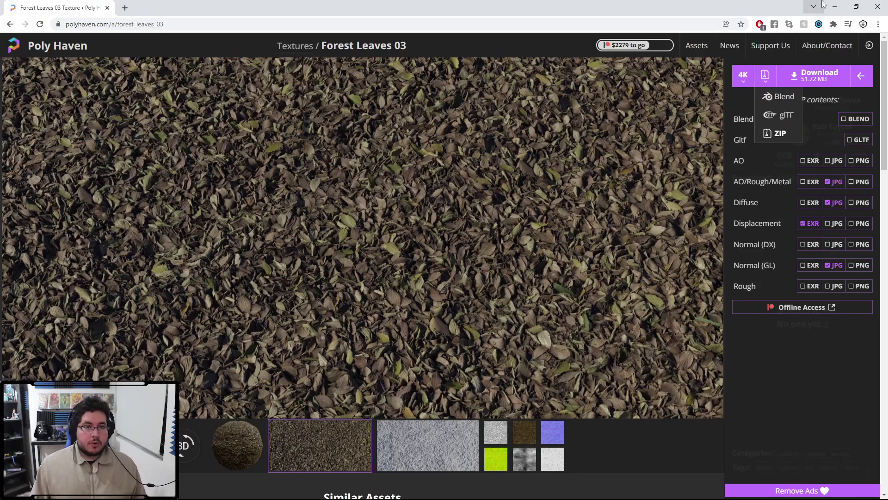
pyautogui.click(837, 5)
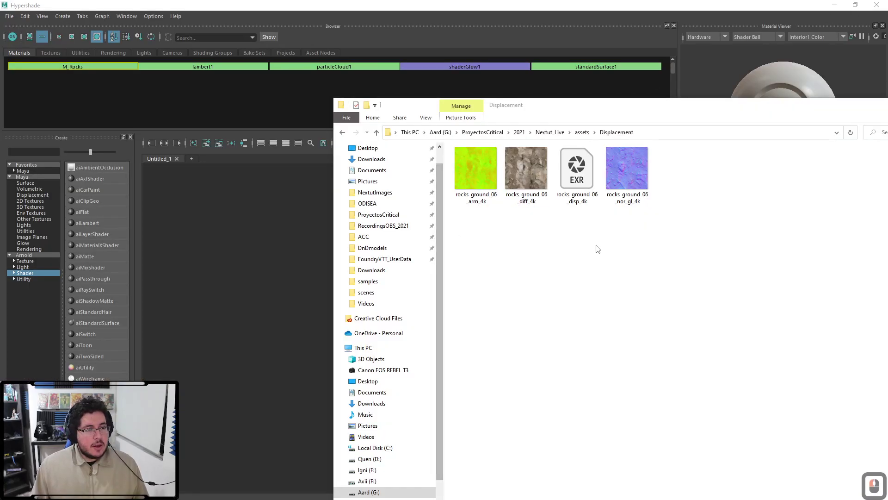
# Step: Import the rocks_ground_06 arm, diff, disp and nor_gl 4k texture files from the Displacement folder into the Hypershade graph
pyautogui.click(486, 184)
pyautogui.keyDown('shift'); pyautogui.click(528, 183); pyautogui.keyUp('shift')
pyautogui.keyDown('shift'); pyautogui.click(577, 183); pyautogui.keyUp('shift')
pyautogui.keyDown('shift'); pyautogui.click(625, 182); pyautogui.keyUp('shift')
pyautogui.moveTo(518, 184); pyautogui.dragTo(206, 270)
# Step: Arrange the diffuse, displacement, normal and arm texture nodes in a column beside M_Rocks, and move the shading group clear of them
pyautogui.moveTo(301, 232); pyautogui.dragTo(243, 288)
pyautogui.moveTo(279, 280); pyautogui.dragTo(260, 200)
pyautogui.moveTo(423, 250); pyautogui.dragTo(349, 293)
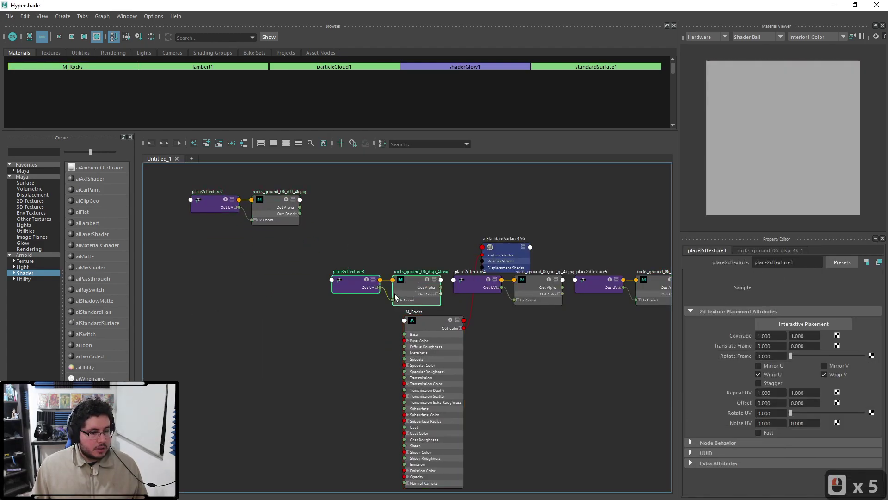
pyautogui.moveTo(404, 290); pyautogui.dragTo(273, 290)
pyautogui.moveTo(504, 245); pyautogui.dragTo(256, 355)
pyautogui.click(506, 319)
pyautogui.moveTo(566, 311); pyautogui.dragTo(566, 313)
pyautogui.moveTo(648, 291); pyautogui.dragTo(250, 440)
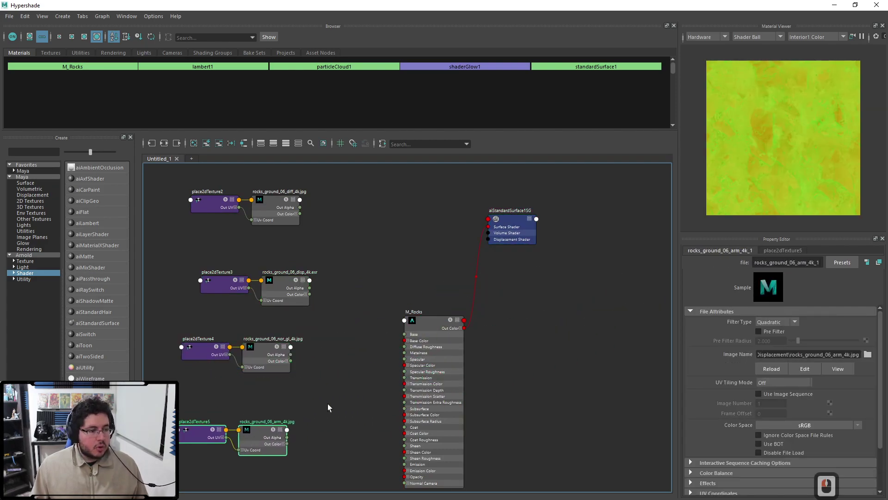
# Step: Move the M_Rocks material node up so it sits between the texture column and the shading group
pyautogui.click(404, 355)
pyautogui.click(365, 324)
pyautogui.click(291, 88)
pyautogui.moveTo(431, 319); pyautogui.dragTo(422, 269)
pyautogui.scroll(2, 329, 218)
pyautogui.keyDown('alt'); pyautogui.moveTo(340, 234); pyautogui.dragTo(372, 276, button='middle'); pyautogui.keyUp('alt')
pyautogui.scroll(-2, 381, 250)
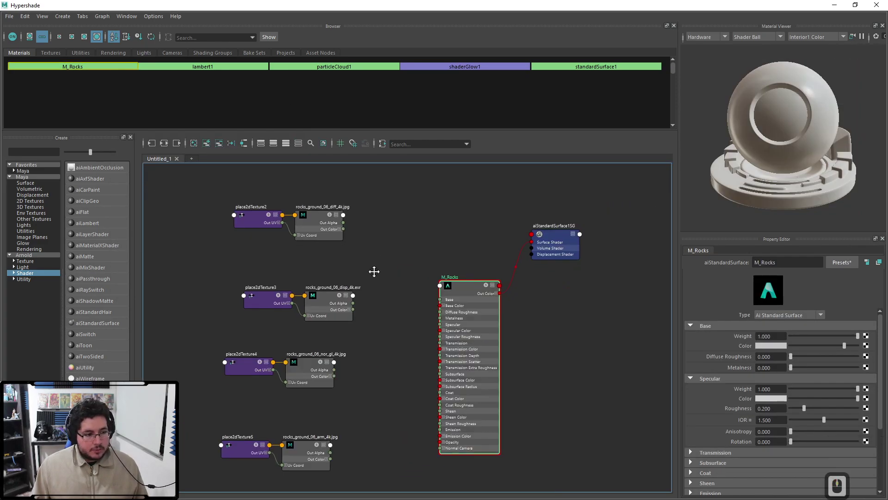
pyautogui.scroll(-3, 372, 276)
pyautogui.scroll(3, 372, 251)
# Step: Connect the rocks_ground_06_diff texture's Out Color to the Base Color of M_Rocks
pyautogui.click(314, 213)
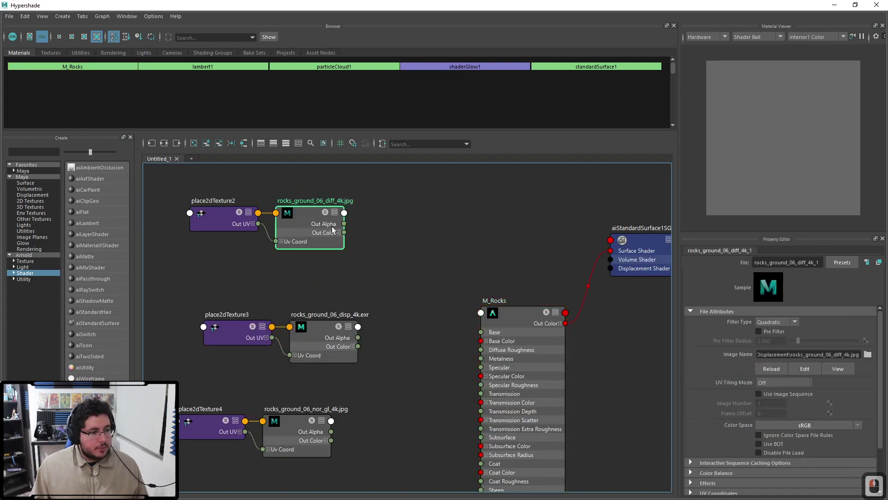
pyautogui.moveTo(394, 265); pyautogui.dragTo(499, 266)
pyautogui.moveTo(404, 264); pyautogui.dragTo(471, 290)
pyautogui.click(472, 214)
# Step: Move the displacement texture and its placement node to the other side of M_Rocks, below the shading group
pyautogui.keyDown('alt'); pyautogui.moveTo(387, 331); pyautogui.dragTo(404, 292, button='middle'); pyautogui.keyUp('alt')
pyautogui.moveTo(274, 257); pyautogui.dragTo(657, 440)
pyautogui.keyDown('alt'); pyautogui.moveTo(373, 327); pyautogui.dragTo(330, 303, button='middle'); pyautogui.keyUp('alt')
pyautogui.moveTo(626, 369); pyautogui.dragTo(577, 427)
pyautogui.moveTo(637, 419); pyautogui.dragTo(667, 449)
pyautogui.click(265, 315)
pyautogui.keyDown('alt'); pyautogui.moveTo(266, 314); pyautogui.dragTo(311, 330, button='middle'); pyautogui.keyUp('alt')
# Step: Move the normal texture and its placement node up and away from M_Rocks to leave room between them
pyautogui.moveTo(333, 318); pyautogui.dragTo(233, 408)
pyautogui.moveTo(305, 368); pyautogui.dragTo(296, 291)
pyautogui.keyDown('alt'); pyautogui.moveTo(363, 292); pyautogui.dragTo(345, 331, button='middle'); pyautogui.keyUp('alt')
pyautogui.keyDown('alt'); pyautogui.moveTo(385, 399); pyautogui.dragTo(365, 324, button='middle'); pyautogui.keyUp('alt')
pyautogui.keyDown('alt'); pyautogui.moveTo(347, 373); pyautogui.dragTo(382, 383, button='middle'); pyautogui.keyUp('alt')
pyautogui.moveTo(287, 233); pyautogui.dragTo(191, 333)
pyautogui.moveTo(303, 289); pyautogui.dragTo(258, 288)
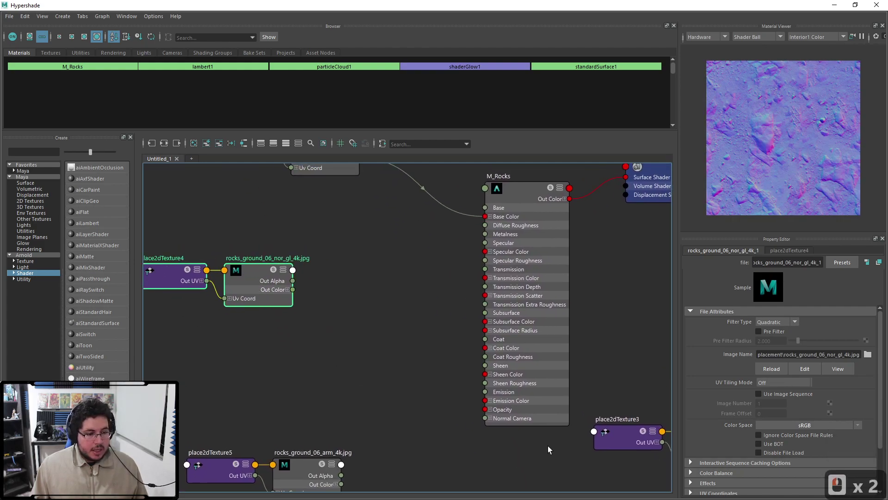
# Step: Create an aiNormalMap node and place it between the normal texture and M_Rocks
pyautogui.click(365, 361)
pyautogui.press('Tab')
pyautogui.write('ainorm')
pyautogui.press('Down')
pyautogui.press('Return')
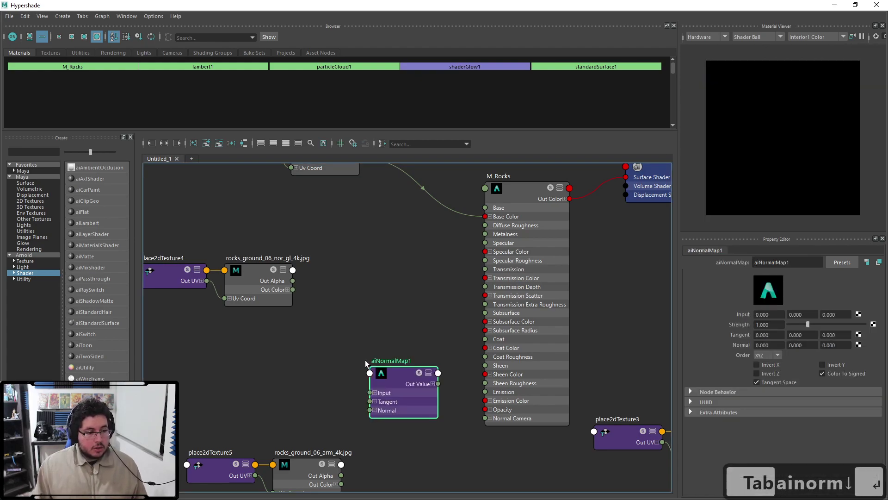
pyautogui.press('Tab')
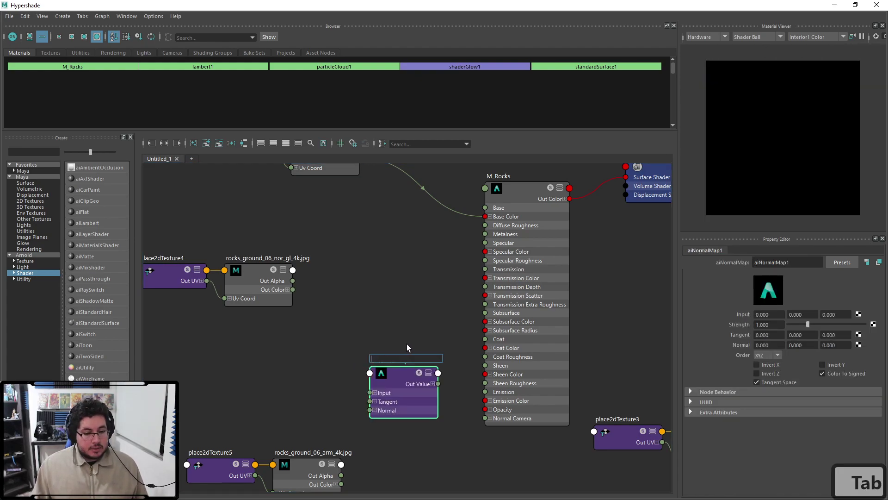
pyautogui.click(367, 351)
pyautogui.moveTo(396, 380); pyautogui.dragTo(378, 312)
pyautogui.moveTo(388, 342); pyautogui.dragTo(376, 284)
pyautogui.click(386, 252)
# Step: Connect the normal texture's Out Color to the aiNormalMap Input, and its Out Value to Normal Camera on M_Rocks
pyautogui.moveTo(293, 290); pyautogui.dragTo(352, 307)
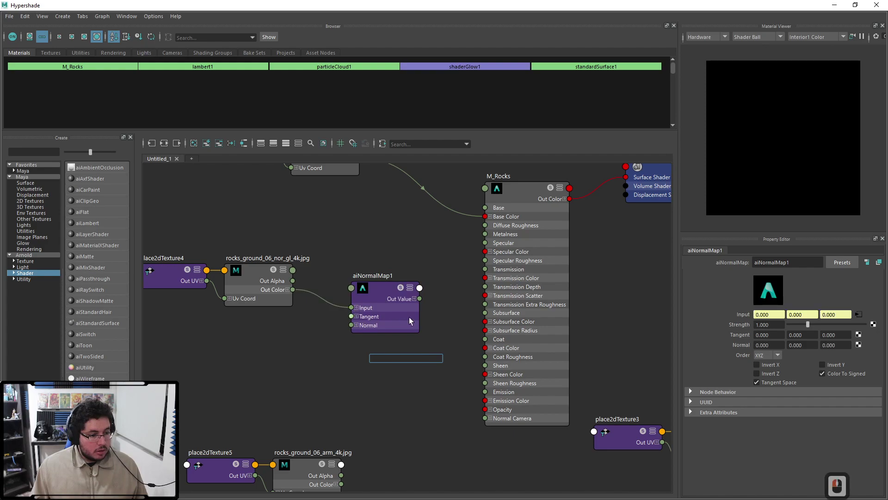
pyautogui.moveTo(420, 298); pyautogui.dragTo(495, 419)
pyautogui.moveTo(390, 290); pyautogui.dragTo(390, 281)
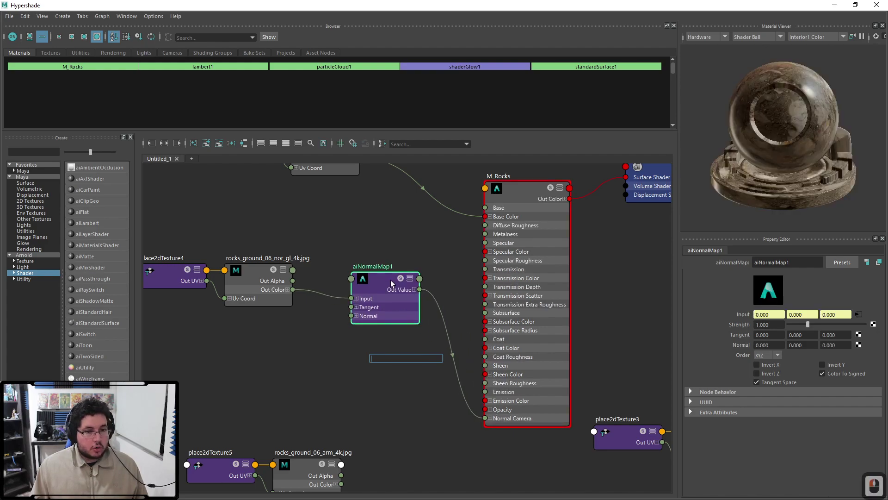
# Step: Set the color space of the rocks_ground_06_nor_gl texture to the Raw utility space
pyautogui.click(267, 281)
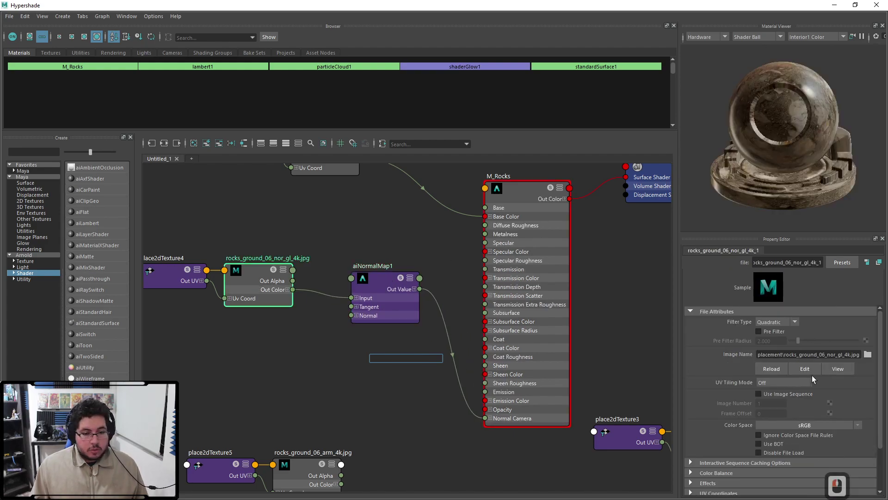
pyautogui.click(856, 425)
pyautogui.moveTo(843, 452)
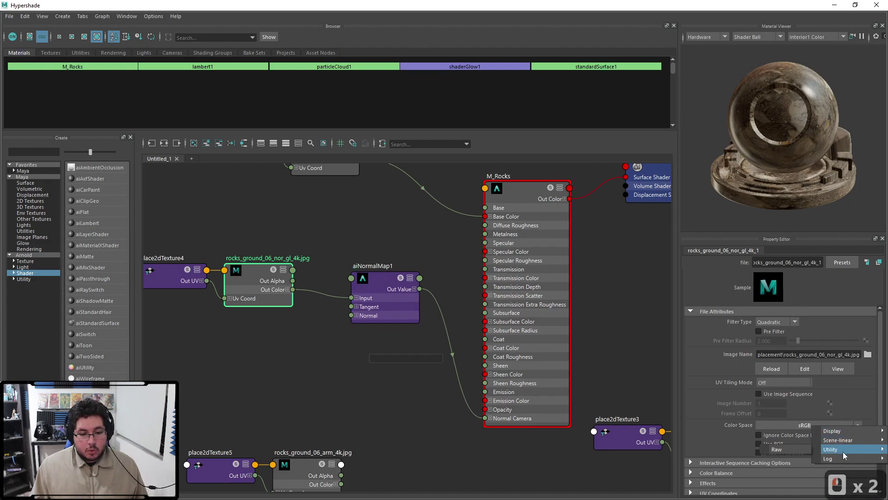
pyautogui.click(804, 452)
pyautogui.keyDown('alt'); pyautogui.moveTo(386, 253); pyautogui.dragTo(377, 244, button='middle'); pyautogui.keyUp('alt')
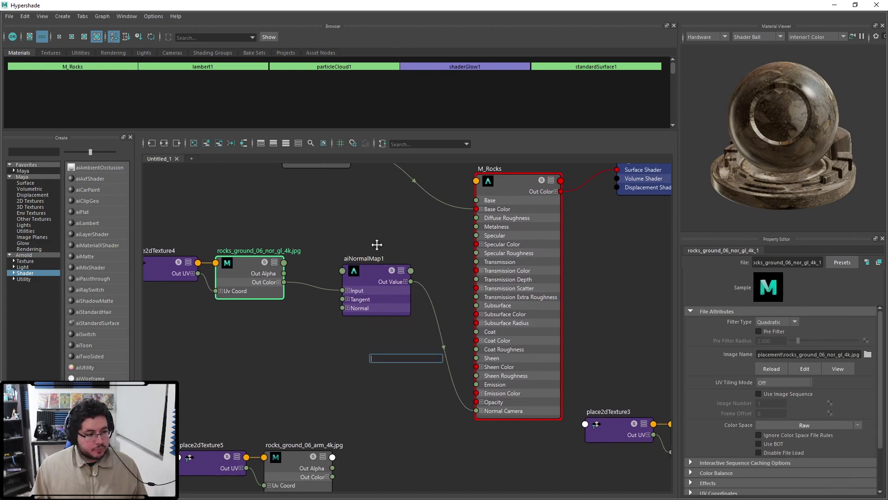
# Step: Bring the arm texture nodes closer to the normal map nodes and expand the arm texture's Out Color into its R, G and B channels
pyautogui.click(395, 404)
pyautogui.moveTo(250, 271); pyautogui.dragTo(257, 282)
pyautogui.keyDown('shift'); pyautogui.moveTo(218, 304); pyautogui.dragTo(251, 246, button='middle'); pyautogui.keyUp('shift')
pyautogui.moveTo(343, 360); pyautogui.dragTo(293, 340)
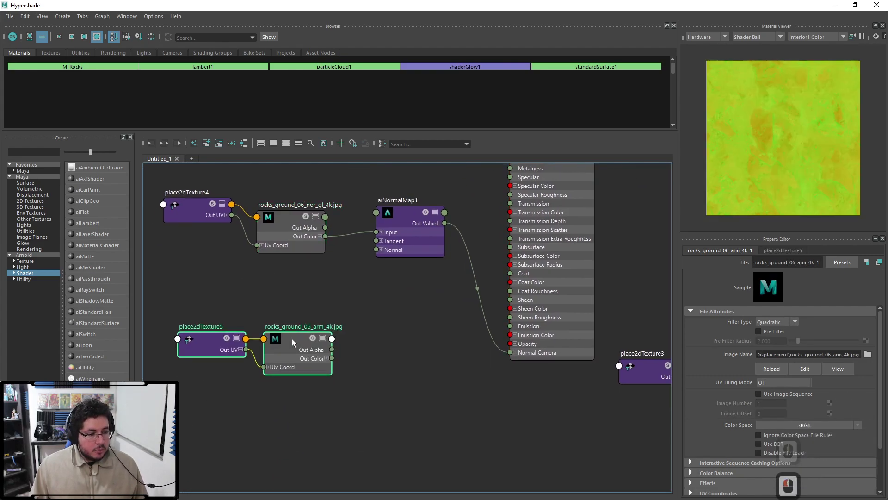
pyautogui.click(327, 359)
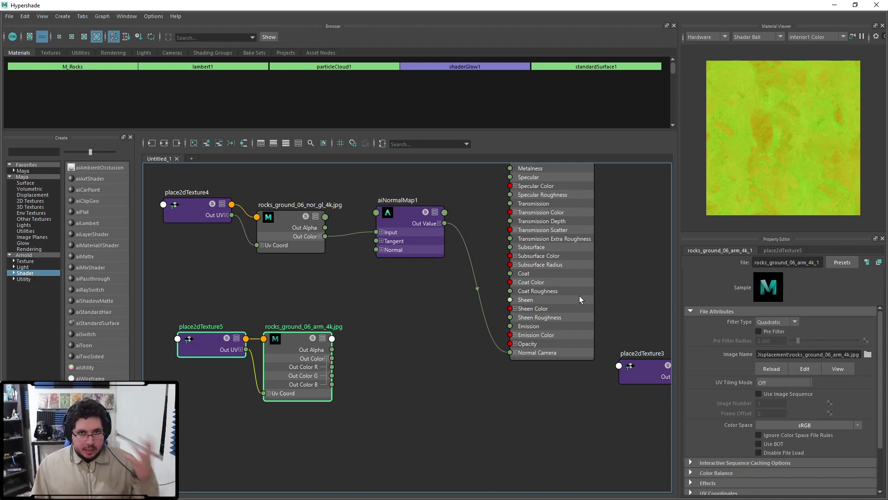
pyautogui.press('a')
pyautogui.scroll(4, 462, 285)
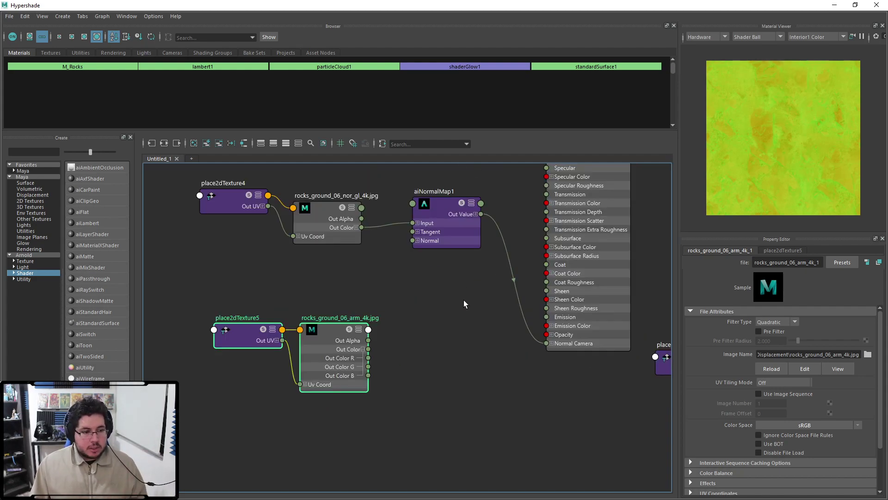
pyautogui.keyDown('alt'); pyautogui.moveTo(462, 296); pyautogui.dragTo(427, 376, button='middle'); pyautogui.keyUp('alt')
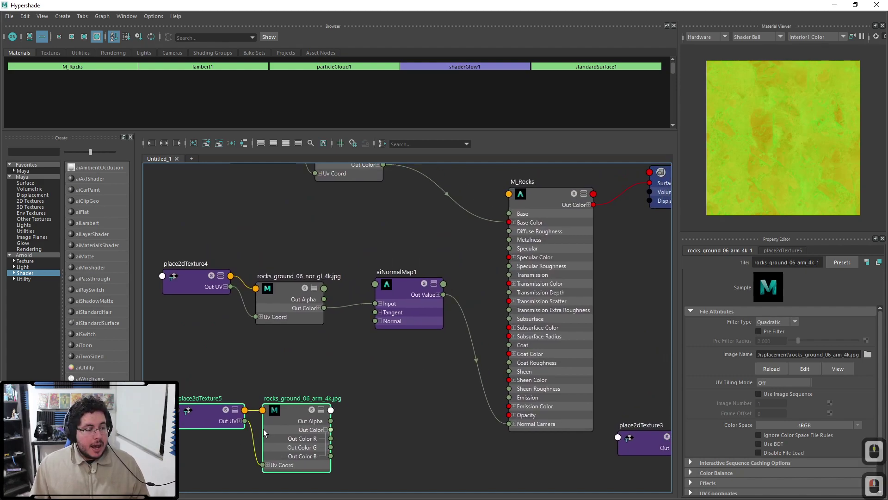
# Step: Move the arm texture and its placement node above the diffuse texture nodes
pyautogui.scroll(-2, 326, 369)
pyautogui.keyDown('alt'); pyautogui.moveTo(334, 358); pyautogui.dragTo(366, 383, button='middle'); pyautogui.keyUp('alt')
pyautogui.moveTo(373, 210); pyautogui.dragTo(321, 268)
pyautogui.moveTo(329, 400); pyautogui.dragTo(253, 460)
pyautogui.moveTo(316, 440); pyautogui.dragTo(321, 207)
pyautogui.scroll(2, 441, 237)
pyautogui.keyDown('alt'); pyautogui.moveTo(441, 237); pyautogui.dragTo(452, 292, button='middle'); pyautogui.keyUp('alt')
pyautogui.scroll(2, 452, 291)
pyautogui.keyDown('alt'); pyautogui.moveTo(357, 326); pyautogui.dragTo(425, 316, button='middle'); pyautogui.keyUp('alt')
pyautogui.scroll(-2, 426, 317)
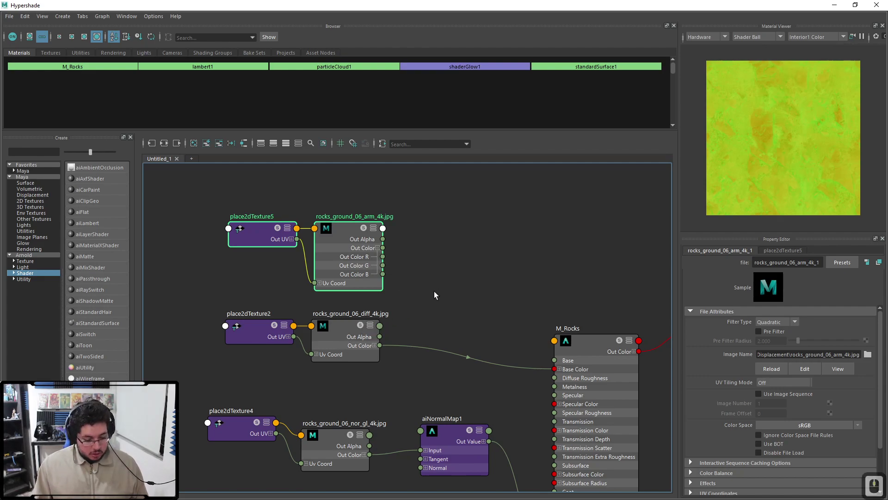
# Step: Create an aiMultiply node and place it beside the arm texture node
pyautogui.press('Tab')
pyautogui.write('au')
pyautogui.press('BackSpace')
pyautogui.write('imu')
pyautogui.press('Down')
pyautogui.press('Return')
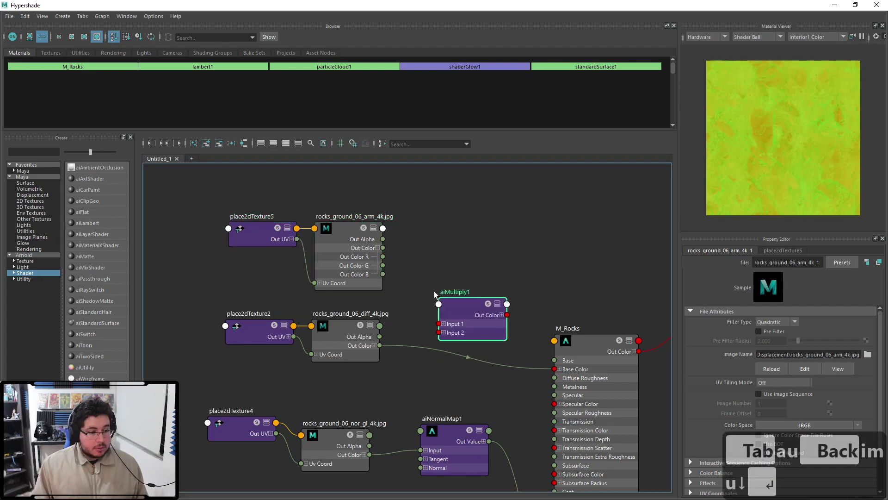
pyautogui.moveTo(458, 298); pyautogui.dragTo(460, 273)
# Step: Connect the arm texture's Out Color R to Input 1R, 1G and 1B of the aiMultiply node
pyautogui.moveTo(383, 256); pyautogui.dragTo(439, 237)
pyautogui.click(446, 299)
pyautogui.moveTo(383, 256); pyautogui.dragTo(434, 278)
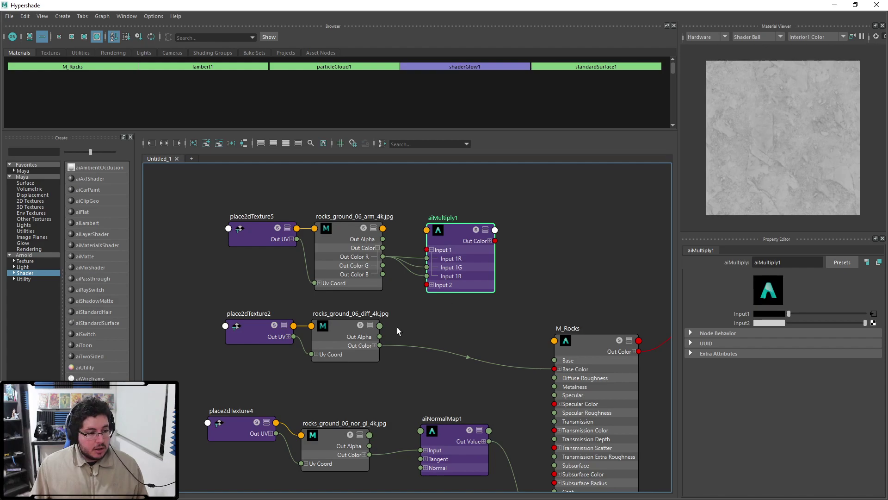
# Step: Connect the diffuse texture's Out Color to aiMultiply Input 2, and the aiMultiply Out Color to the Base Color of M_Rocks
pyautogui.moveTo(380, 345); pyautogui.dragTo(427, 285)
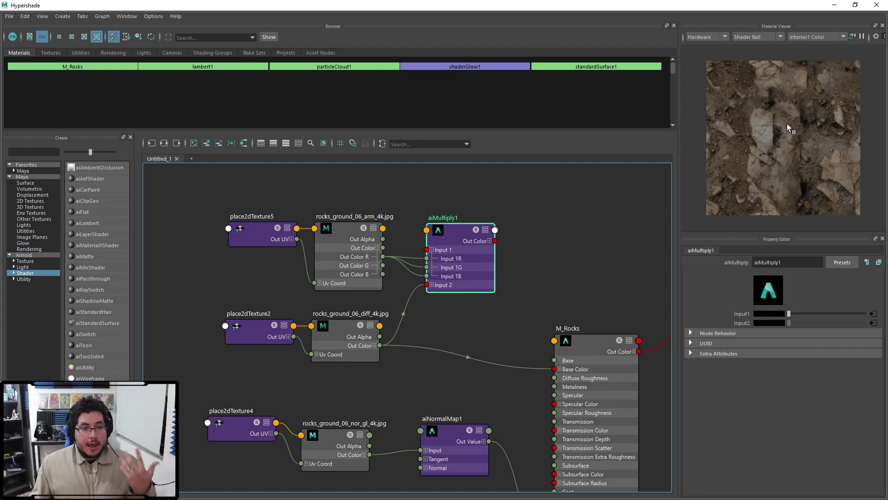
pyautogui.moveTo(533, 328); pyautogui.dragTo(555, 369)
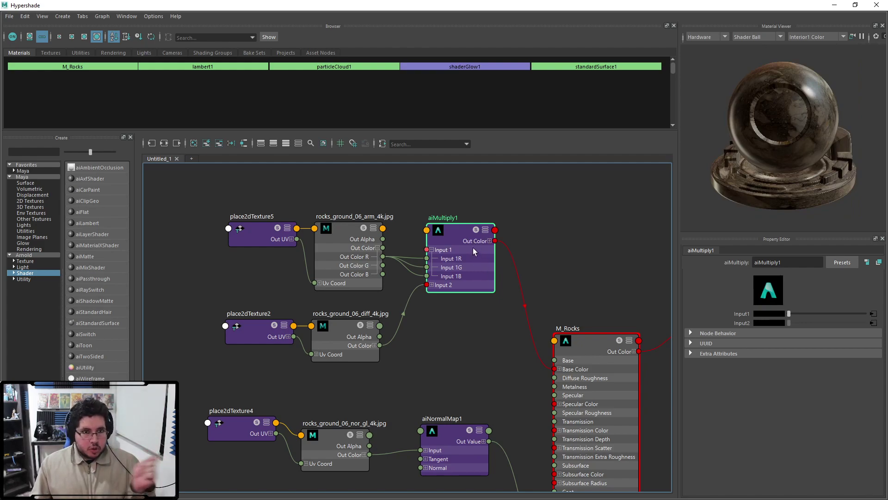
# Step: Reposition the arm, diffuse and aiMultiply nodes to leave space between the arm texture and the aiMultiply node
pyautogui.moveTo(472, 199); pyautogui.dragTo(213, 372)
pyautogui.moveTo(336, 244); pyautogui.dragTo(260, 248)
pyautogui.click(329, 231)
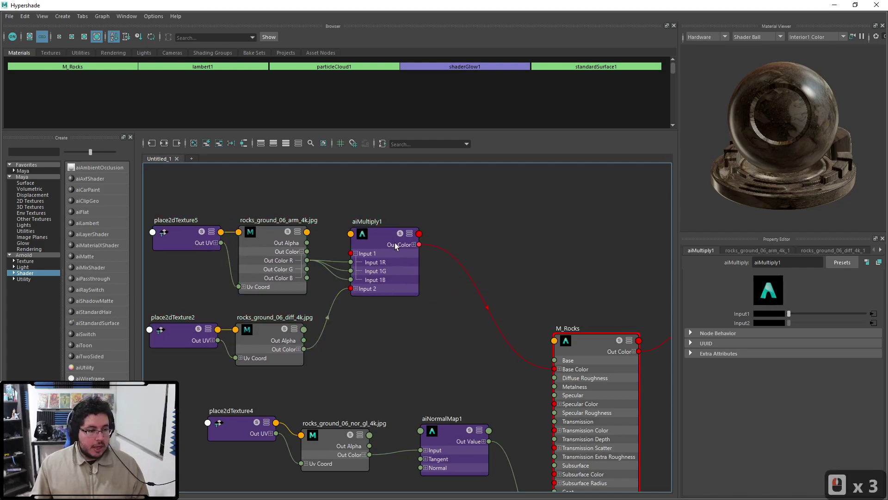
pyautogui.moveTo(327, 193); pyautogui.dragTo(499, 203, button='right')
pyautogui.moveTo(297, 197); pyautogui.dragTo(454, 207, button='middle')
pyautogui.moveTo(439, 202); pyautogui.dragTo(344, 252)
pyautogui.moveTo(341, 245); pyautogui.dragTo(211, 230)
# Step: Search the available nodes for an Arnold remap or HSV node
pyautogui.doubleClick(369, 201)
pyautogui.press('Tab')
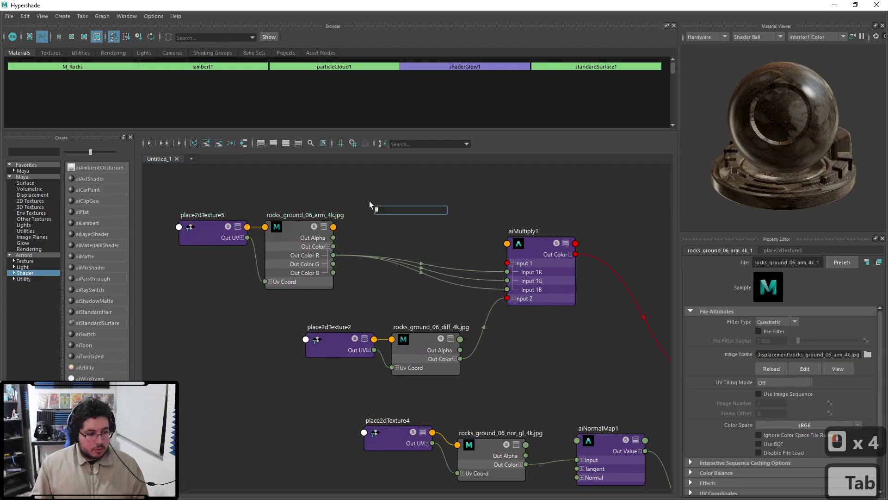
pyautogui.write('airem')
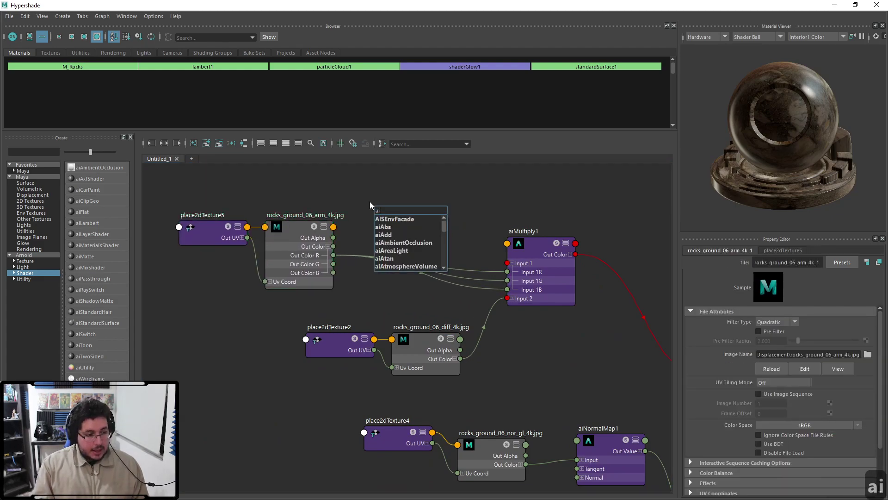
pyautogui.press('BackSpace')
pyautogui.press('BackSpace')
pyautogui.press('BackSpace')
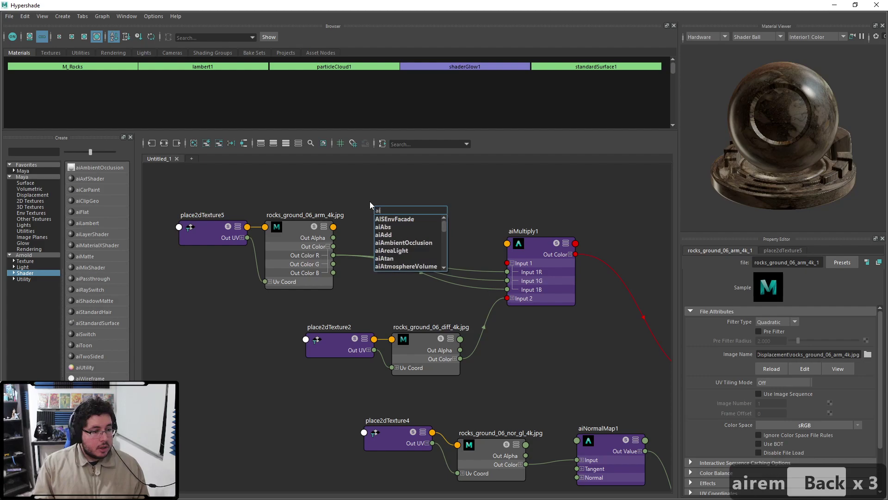
pyautogui.write('hs')
pyautogui.press('BackSpace')
pyautogui.press('BackSpace')
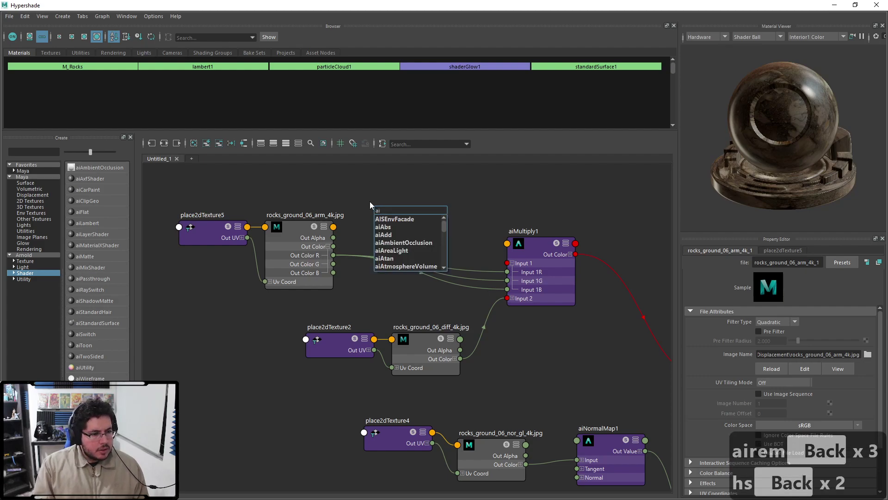
pyautogui.write('re')
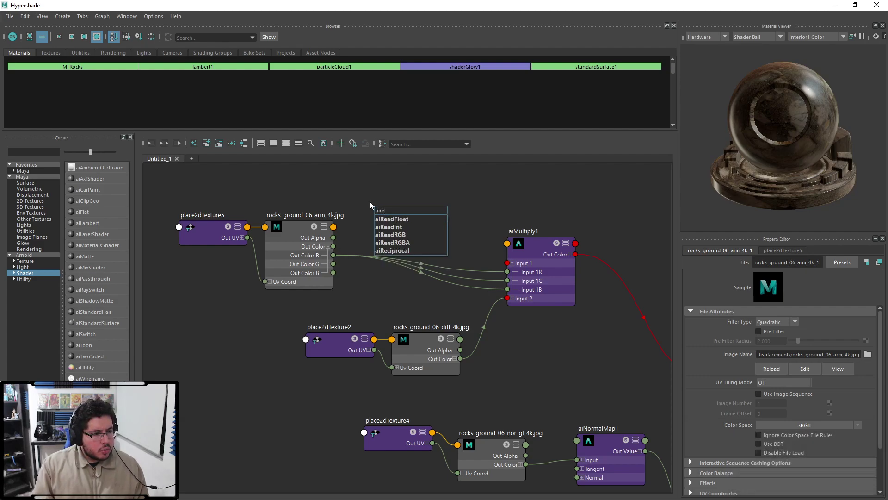
pyautogui.press('BackSpace')
pyautogui.press('BackSpace')
pyautogui.press('BackSpace')
pyautogui.press('BackSpace')
# Step: Create a remapHsv node and place it between the arm texture and the aiMultiply node
pyautogui.write('hsv')
pyautogui.press('Down')
pyautogui.press('Down')
pyautogui.press('Return')
pyautogui.moveTo(398, 216); pyautogui.dragTo(407, 204)
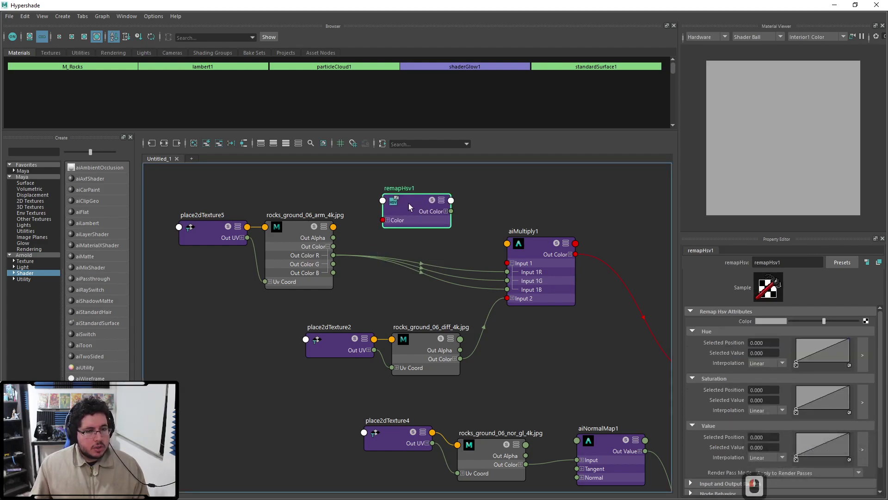
# Step: Connect the arm texture's Out Color to remapHsv Color, and remapHsv Out Color R, G and B to aiMultiply Input 1R, 1G and 1B
pyautogui.moveTo(333, 247); pyautogui.dragTo(383, 221)
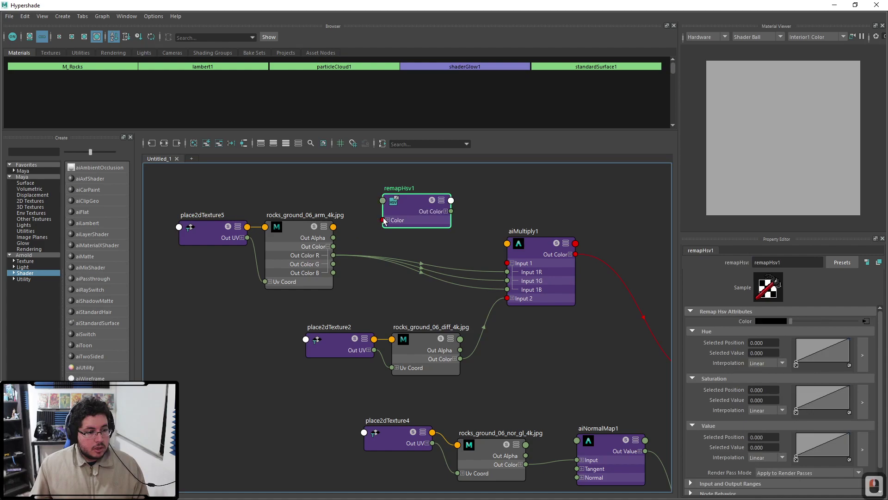
pyautogui.moveTo(451, 212); pyautogui.dragTo(510, 273)
pyautogui.click(446, 211)
pyautogui.moveTo(418, 200); pyautogui.dragTo(508, 272)
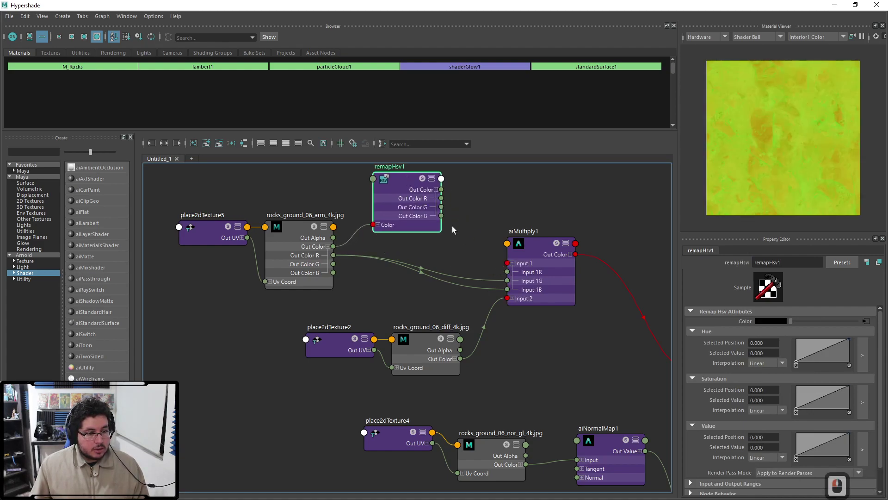
pyautogui.moveTo(441, 207); pyautogui.dragTo(508, 280)
pyautogui.moveTo(470, 247); pyautogui.dragTo(509, 288)
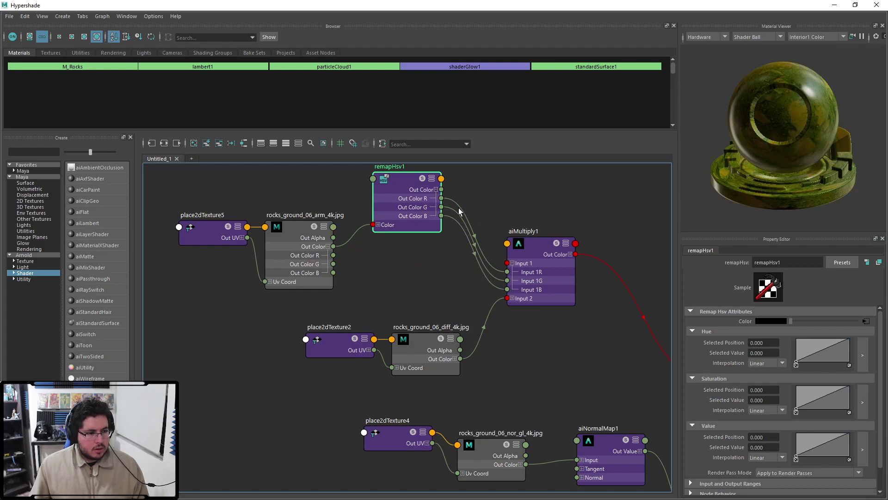
# Step: Replace the remapHsv input by connecting the arm texture's Out Color R to Color R, Color G and Color B
pyautogui.click(378, 225)
pyautogui.moveTo(333, 255); pyautogui.dragTo(373, 234)
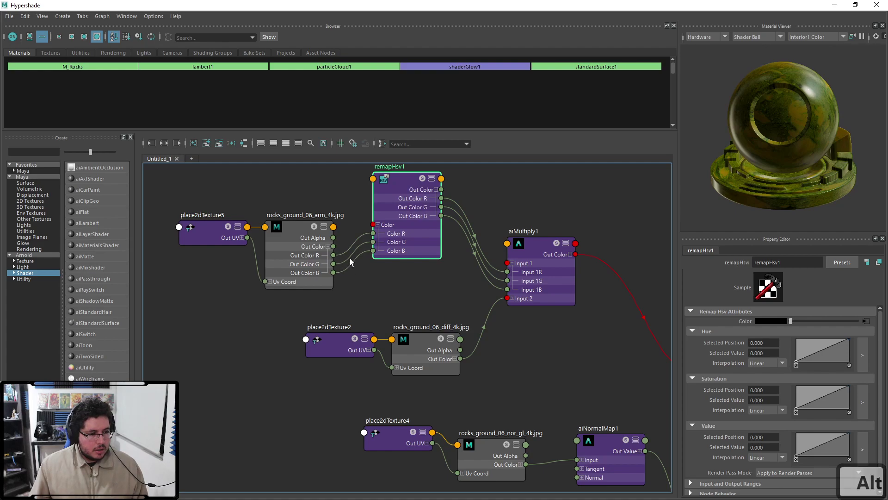
pyautogui.keyDown('alt'); pyautogui.click(350, 258); pyautogui.keyUp('alt')
pyautogui.moveTo(333, 255); pyautogui.dragTo(374, 251)
pyautogui.moveTo(403, 179); pyautogui.dragTo(392, 200)
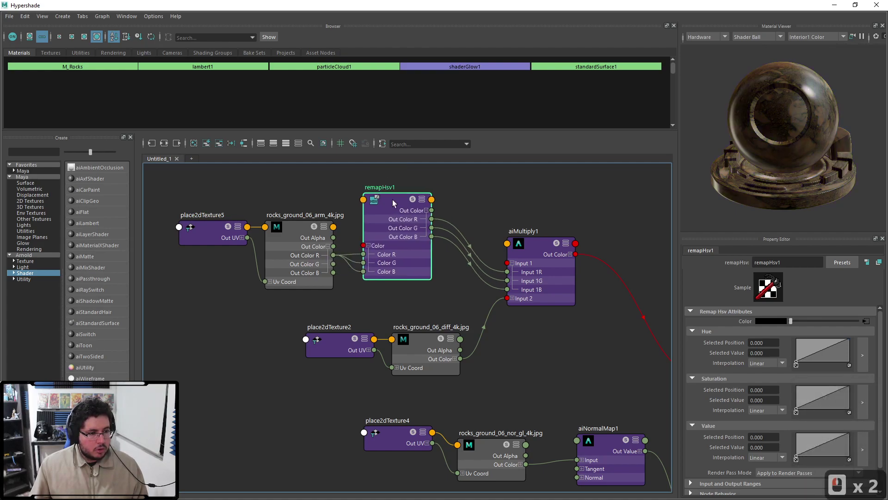
# Step: Solo the remapHsv node and raise the start point of its Value curve to 0.320
pyautogui.click(412, 200)
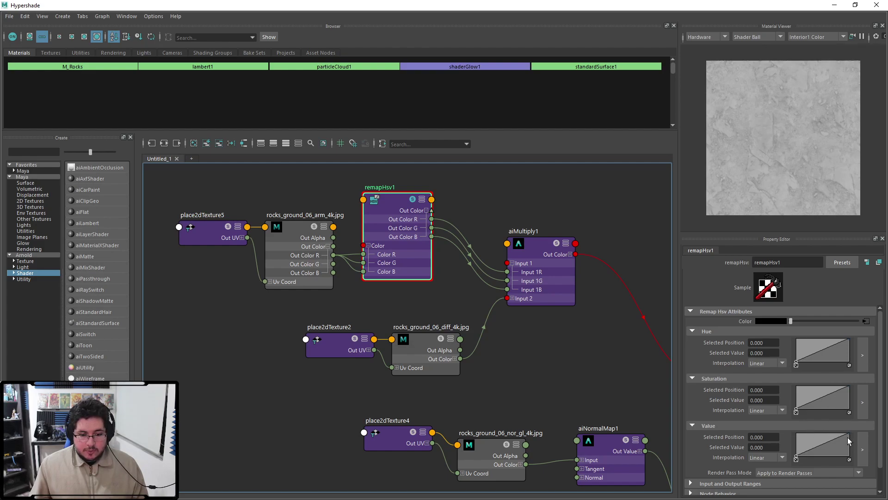
pyautogui.moveTo(849, 432)
pyautogui.mouseDown()
pyautogui.moveTo(861, 441)
pyautogui.moveTo(855, 430)
pyautogui.mouseUp()
pyautogui.moveTo(798, 454)
pyautogui.mouseDown()
pyautogui.moveTo(793, 435)
pyautogui.moveTo(795, 453)
pyautogui.moveTo(788, 448)
pyautogui.mouseUp()
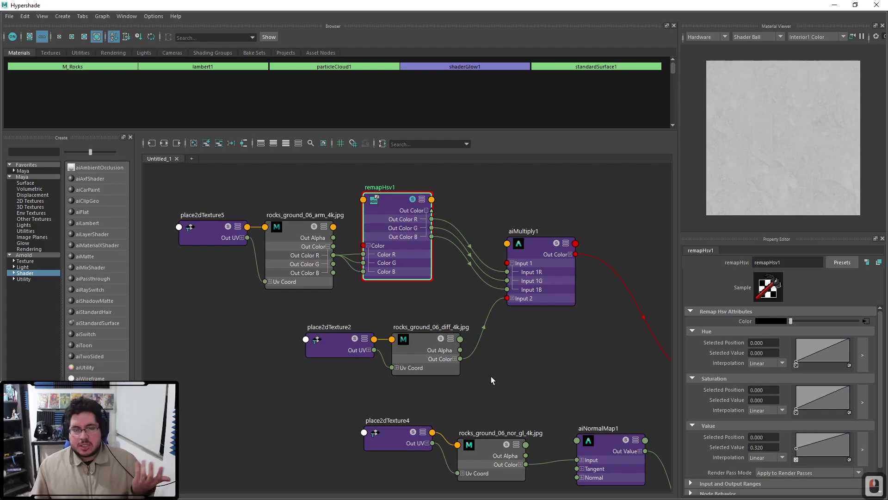
pyautogui.scroll(-3, 480, 214)
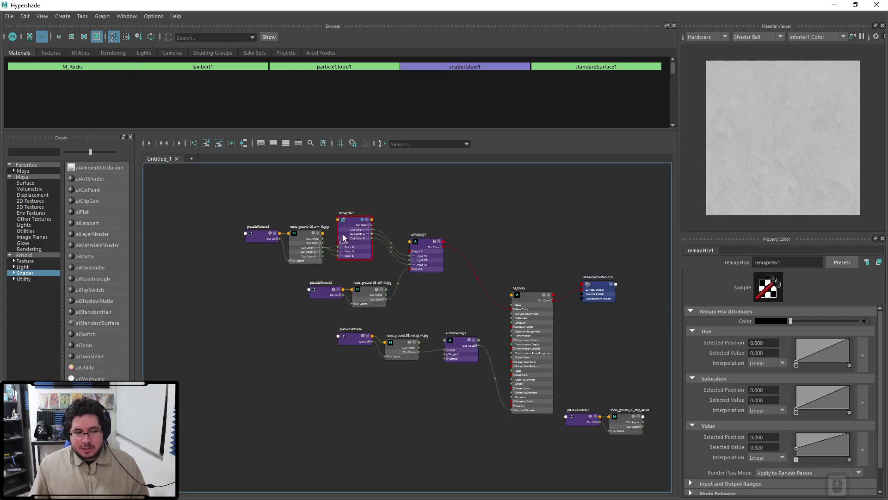
pyautogui.scroll(3, 343, 234)
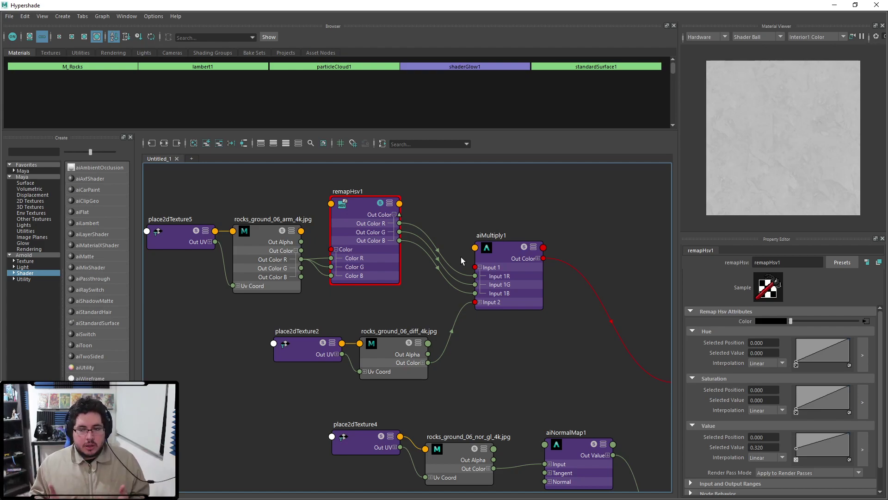
# Step: Solo the aiMultiply node to preview its result, and reposition the aiMultiply and remapHsv nodes
pyautogui.scroll(-5, 469, 304)
pyautogui.keyDown('alt'); pyautogui.moveTo(555, 329); pyautogui.dragTo(521, 291, button='middle'); pyautogui.keyUp('alt')
pyautogui.scroll(5, 548, 296)
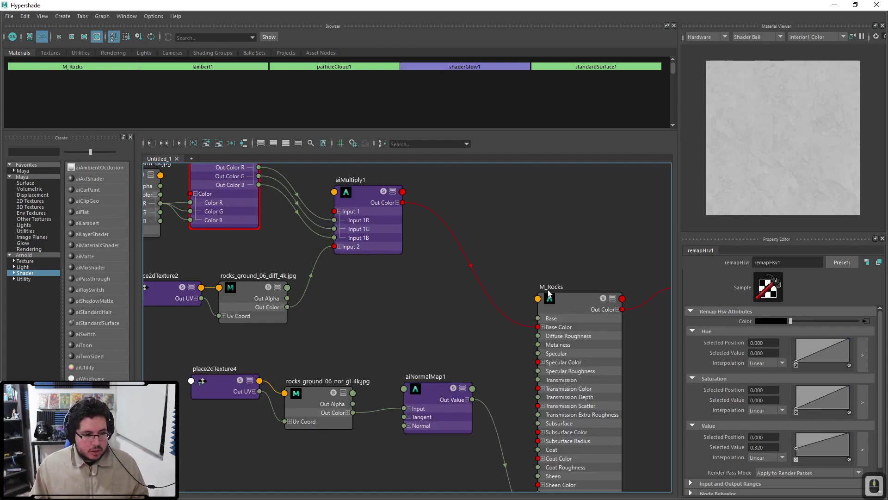
pyautogui.moveTo(494, 262); pyautogui.dragTo(505, 270, button='middle')
pyautogui.click(590, 320)
pyautogui.click(394, 199)
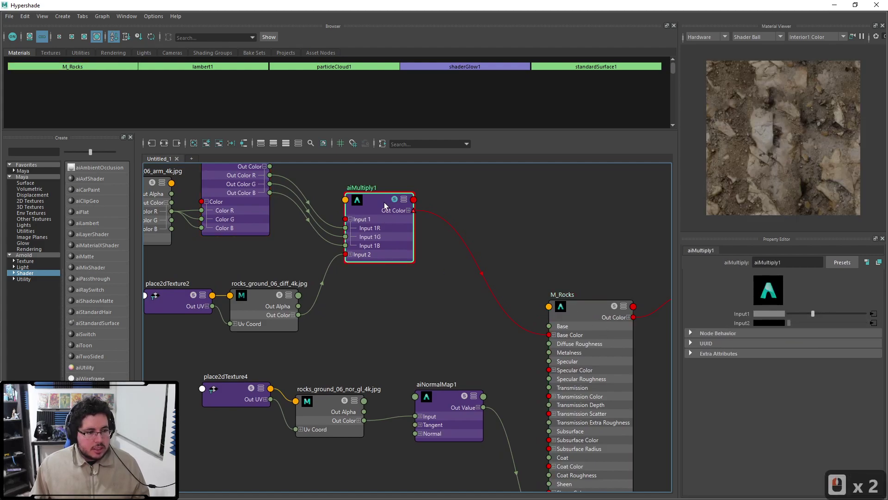
pyautogui.moveTo(384, 202); pyautogui.dragTo(419, 223)
pyautogui.moveTo(233, 202); pyautogui.dragTo(240, 228)
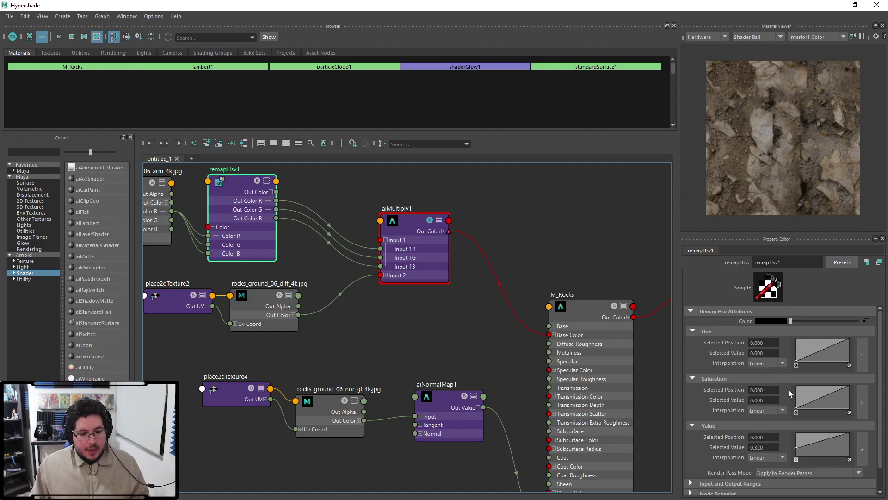
# Step: Raise the start point of the remapHsv Value curve to 0.520
pyautogui.moveTo(798, 405)
pyautogui.mouseDown()
pyautogui.moveTo(799, 391)
pyautogui.moveTo(791, 401)
pyautogui.moveTo(806, 411)
pyautogui.moveTo(796, 420)
pyautogui.moveTo(792, 388)
pyautogui.moveTo(792, 410)
pyautogui.mouseUp()
pyautogui.click(797, 412)
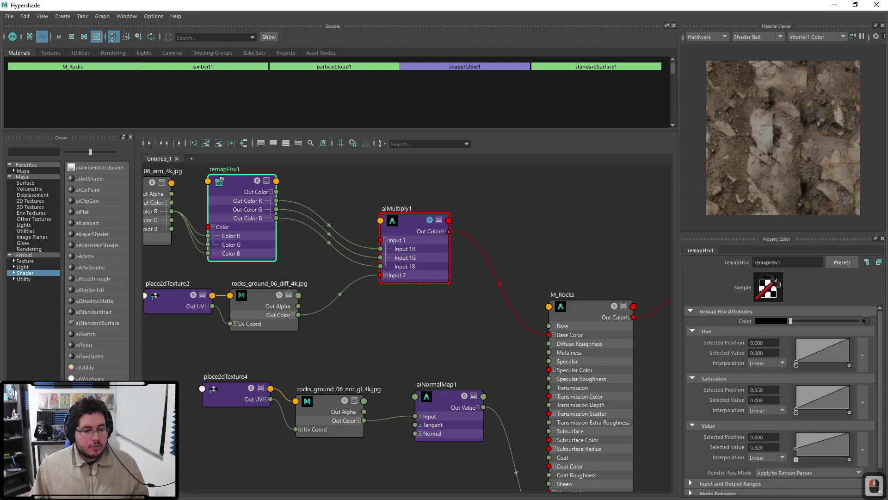
pyautogui.click(301, 260)
pyautogui.click(253, 243)
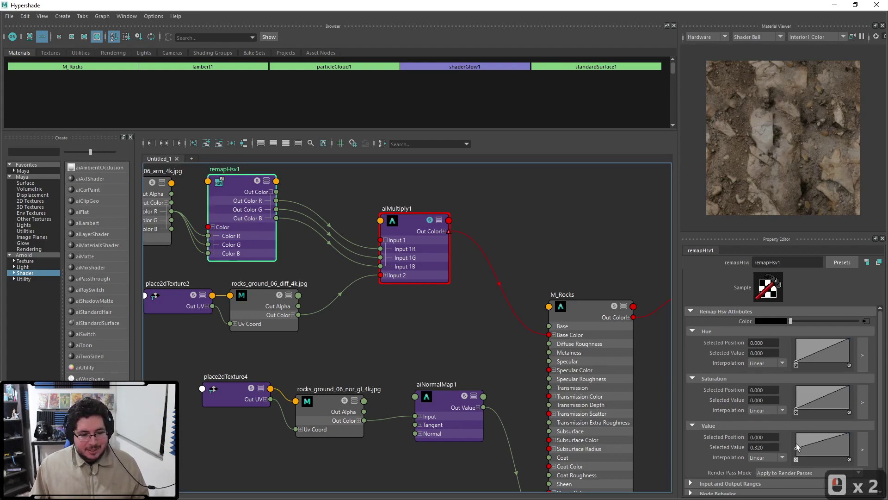
pyautogui.moveTo(796, 447)
pyautogui.mouseDown()
pyautogui.moveTo(796, 457)
pyautogui.moveTo(791, 437)
pyautogui.moveTo(785, 446)
pyautogui.mouseUp()
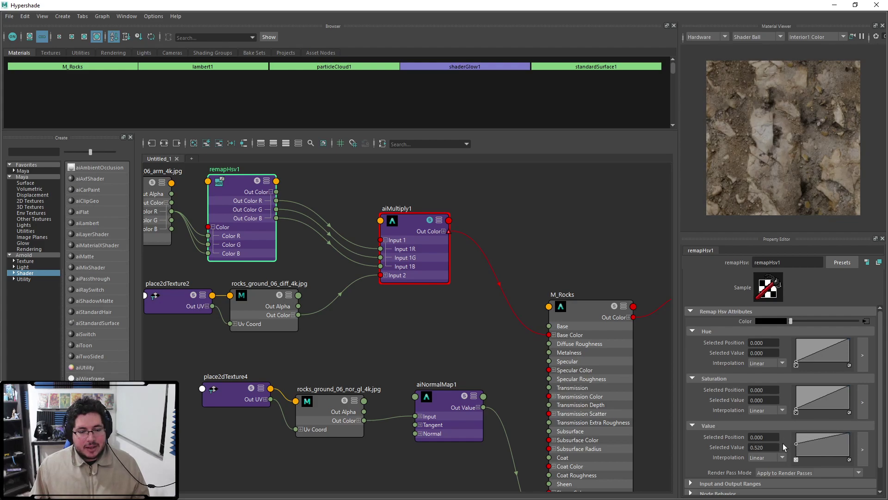
# Step: Move the arm texture node below aiMultiply and connect its Out Color G to the Specular Roughness of M_Rocks
pyautogui.keyDown('alt'); pyautogui.moveTo(467, 360); pyautogui.dragTo(391, 321, button='middle'); pyautogui.keyUp('alt')
pyautogui.scroll(-3, 389, 310)
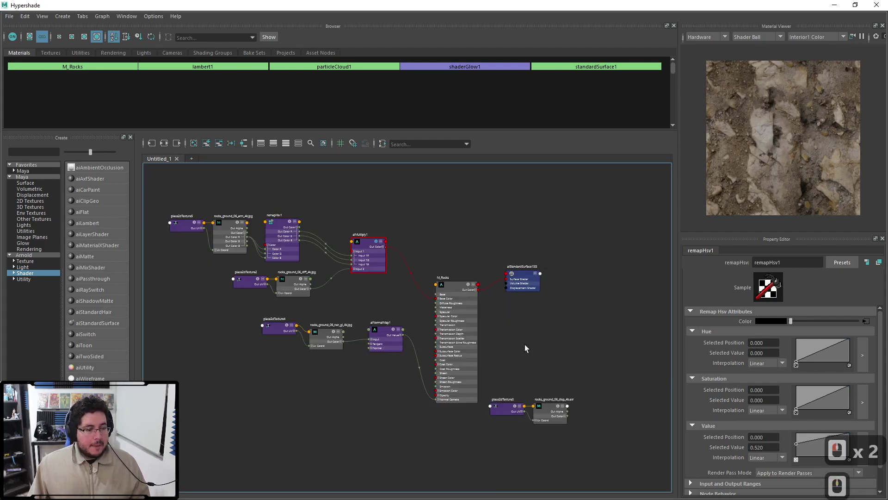
pyautogui.scroll(3, 354, 308)
pyautogui.keyDown('alt'); pyautogui.moveTo(324, 308); pyautogui.dragTo(335, 321, button='middle'); pyautogui.keyUp('alt')
pyautogui.keyDown('alt'); pyautogui.moveTo(268, 245); pyautogui.dragTo(376, 275, button='middle'); pyautogui.keyUp('alt')
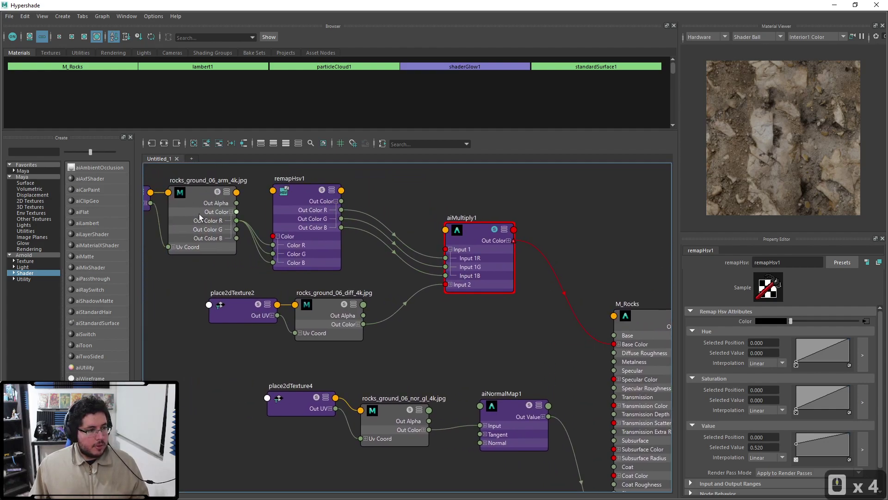
pyautogui.moveTo(203, 197); pyautogui.dragTo(415, 329)
pyautogui.keyDown('alt'); pyautogui.moveTo(424, 306); pyautogui.dragTo(390, 291, button='middle'); pyautogui.keyUp('alt')
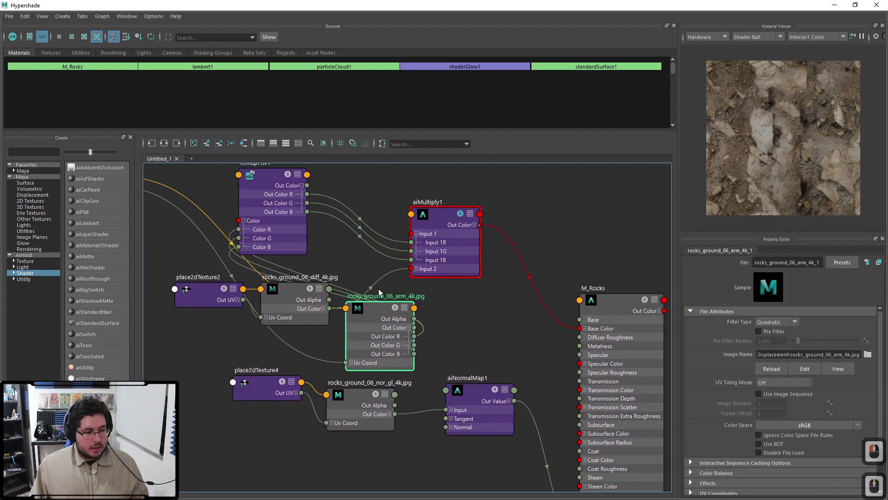
pyautogui.moveTo(414, 345); pyautogui.dragTo(586, 371)
# Step: Set the arm texture's color space to the Utility option Raw
pyautogui.click(363, 330)
pyautogui.click(819, 425)
pyautogui.moveTo(836, 448)
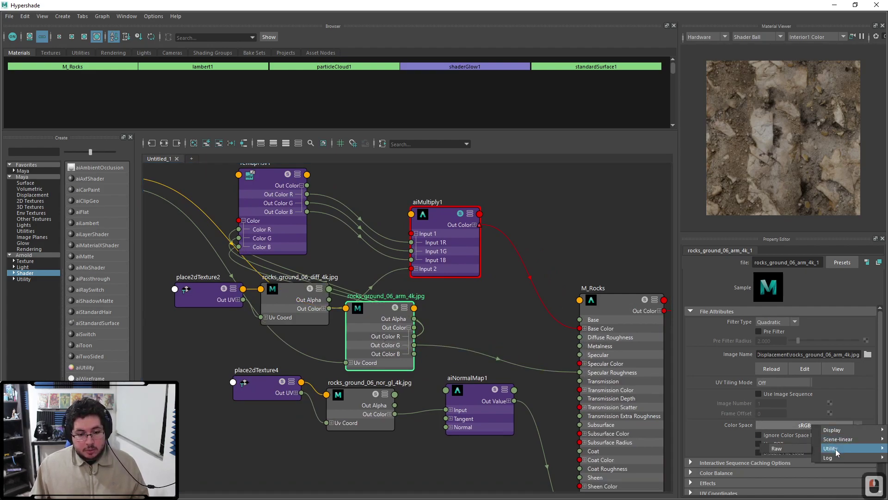
pyautogui.click(794, 450)
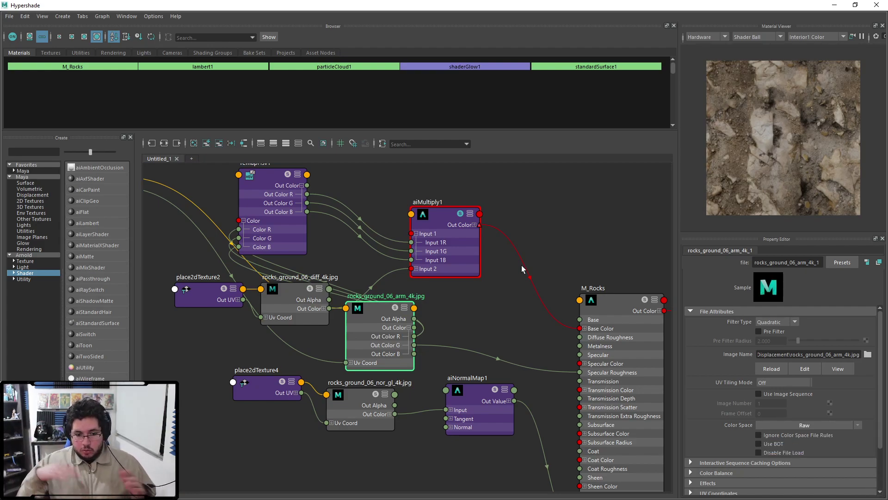
pyautogui.click(554, 204)
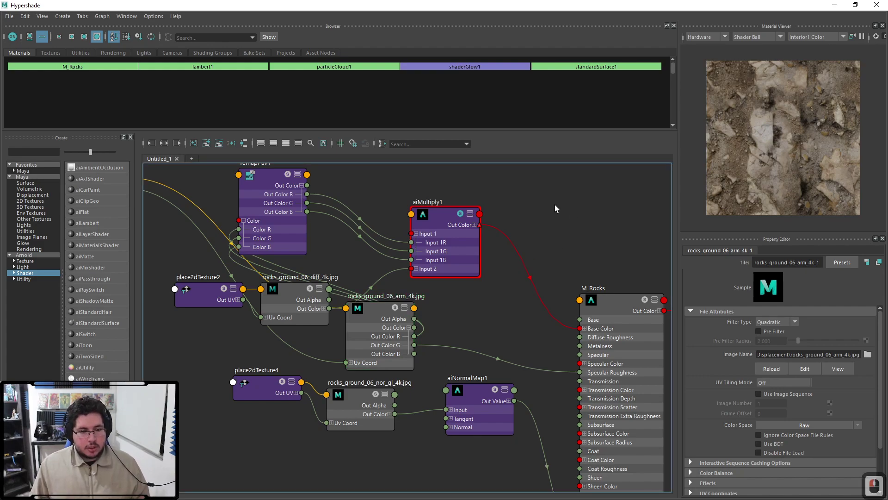
# Step: Minimize the Hypershade and assign the existing M_Rocks material to the sphere
pyautogui.click(835, 6)
pyautogui.click(426, 275)
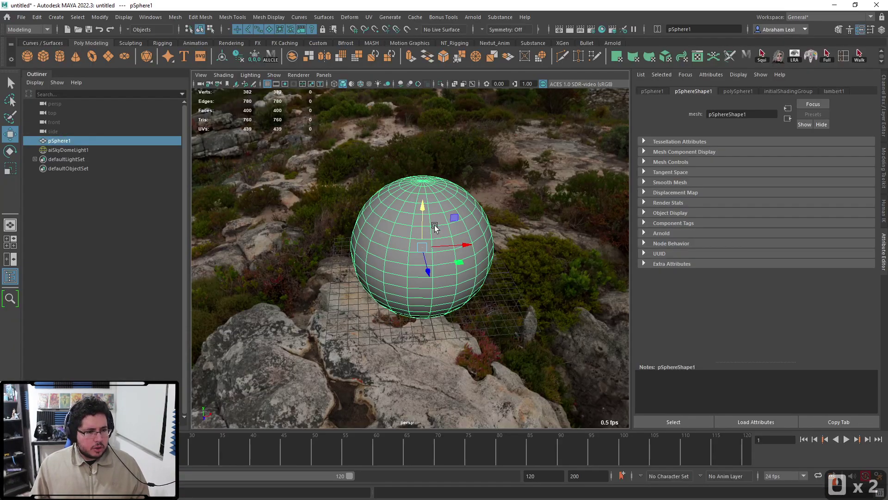
pyautogui.rightClick(435, 226)
pyautogui.moveTo(464, 481)
pyautogui.click(505, 460)
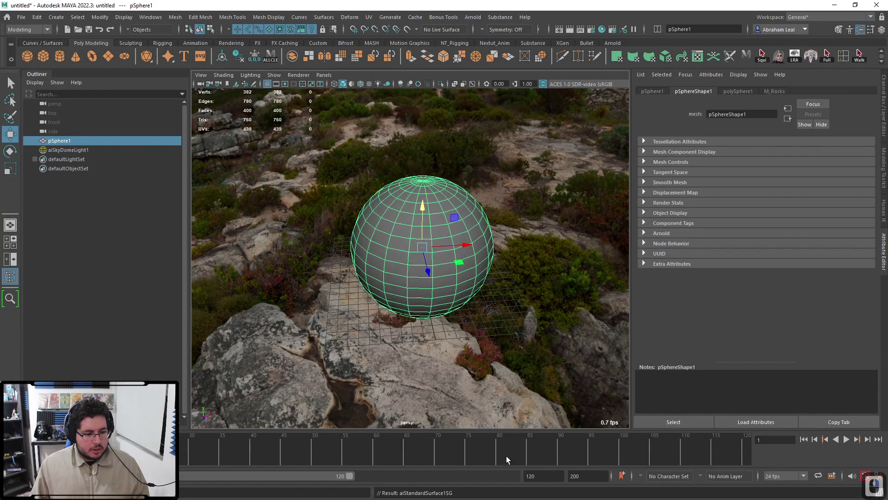
# Step: Display the viewport with textures and scene lighting, and inspect the rock material on the sphere
pyautogui.click(529, 273)
pyautogui.press('6')
pyautogui.keyDown('alt'); pyautogui.moveTo(531, 291); pyautogui.dragTo(511, 260); pyautogui.keyUp('alt')
pyautogui.keyDown('alt'); pyautogui.moveTo(511, 259); pyautogui.dragTo(525, 284, button='right'); pyautogui.keyUp('alt')
pyautogui.keyDown('alt'); pyautogui.moveTo(526, 283); pyautogui.dragTo(523, 292, button='middle'); pyautogui.keyUp('alt')
pyautogui.keyDown('alt'); pyautogui.moveTo(524, 292); pyautogui.dragTo(457, 258, button='right'); pyautogui.keyUp('alt')
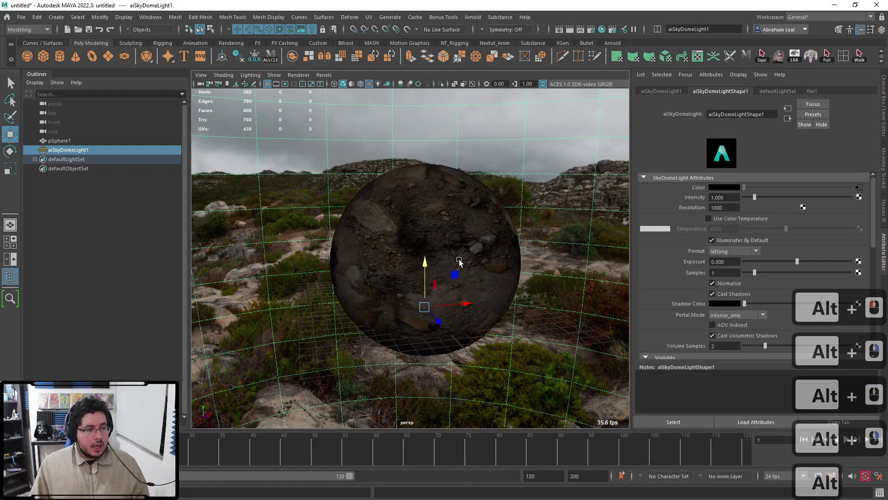
pyautogui.click(379, 84)
pyautogui.keyDown('alt'); pyautogui.moveTo(426, 207); pyautogui.dragTo(428, 252); pyautogui.keyUp('alt')
pyautogui.keyDown('alt'); pyautogui.moveTo(429, 252); pyautogui.dragTo(477, 262, button='right'); pyautogui.keyUp('alt')
pyautogui.keyDown('alt'); pyautogui.moveTo(477, 261); pyautogui.dragTo(462, 243); pyautogui.keyUp('alt')
pyautogui.keyDown('alt'); pyautogui.moveTo(463, 243); pyautogui.dragTo(423, 229, button='right'); pyautogui.keyUp('alt')
# Step: Run an Arnold render in the viewport to check the sphere from another angle, and stop the render
pyautogui.click(298, 75)
pyautogui.click(308, 101)
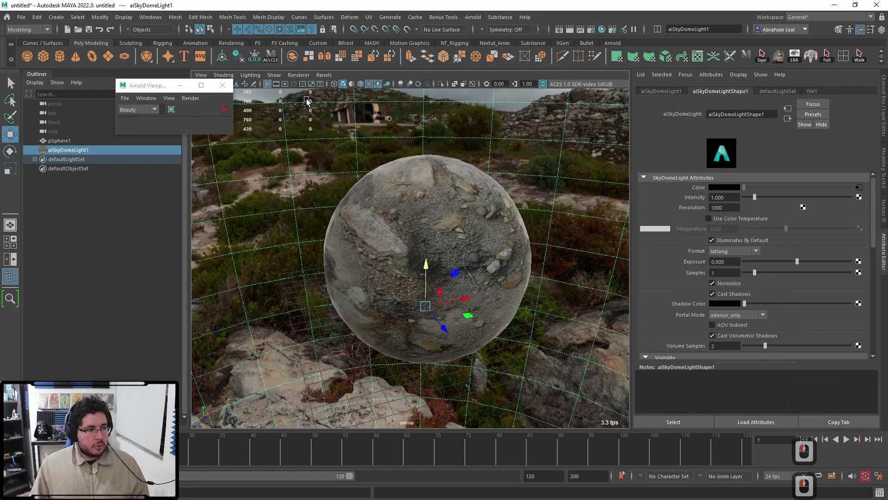
pyautogui.click(226, 110)
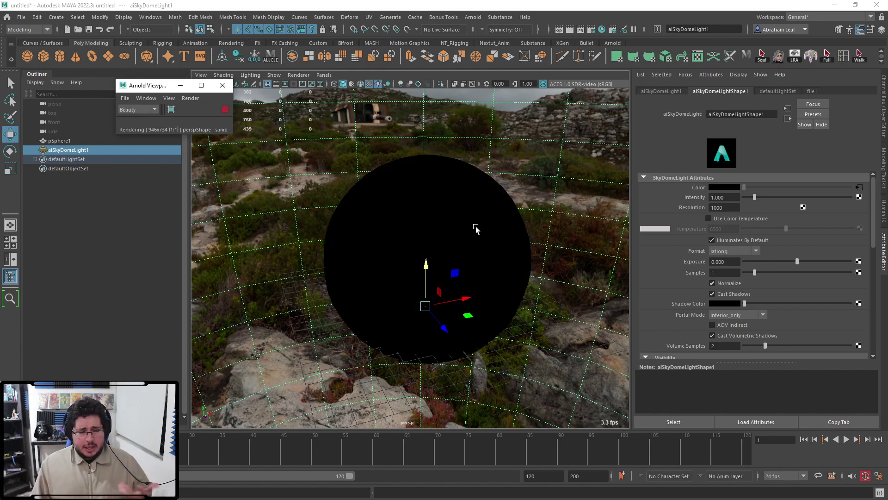
pyautogui.keyDown('alt'); pyautogui.moveTo(516, 284); pyautogui.dragTo(488, 273); pyautogui.keyUp('alt')
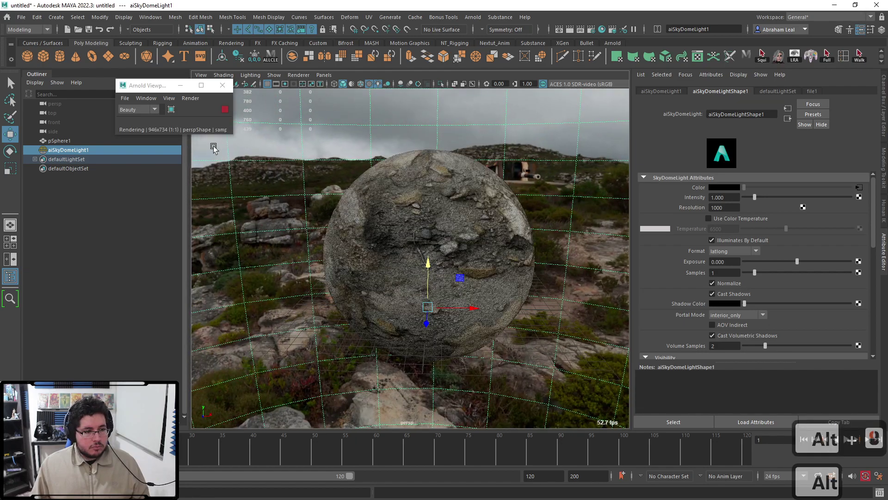
pyautogui.click(225, 110)
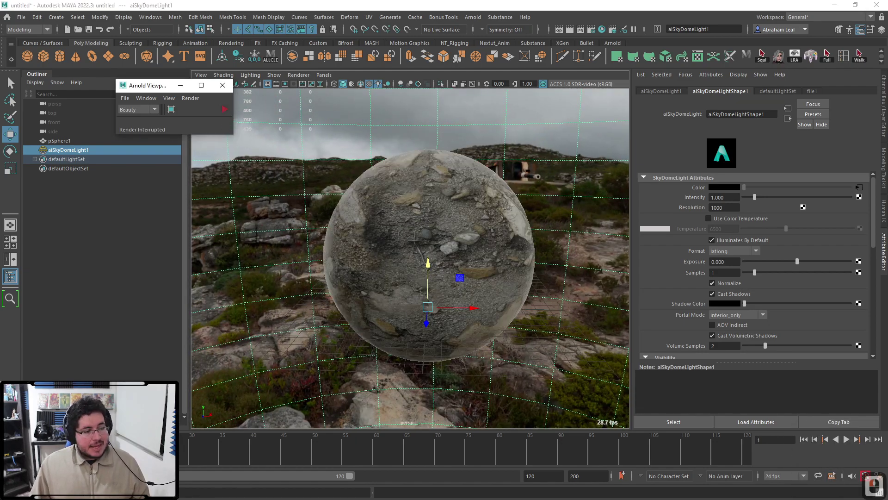
# Step: Bring back the Hypershade and rearrange the remapHsv1, place2dTexture2 and place2dTexture5 nodes so the placement nodes line up beside their textures
pyautogui.hotkey('alt', 'Tab')
pyautogui.keyDown('alt'); pyautogui.moveTo(246, 365); pyautogui.dragTo(380, 398, button='middle'); pyautogui.keyUp('alt')
pyautogui.scroll(-2, 380, 399)
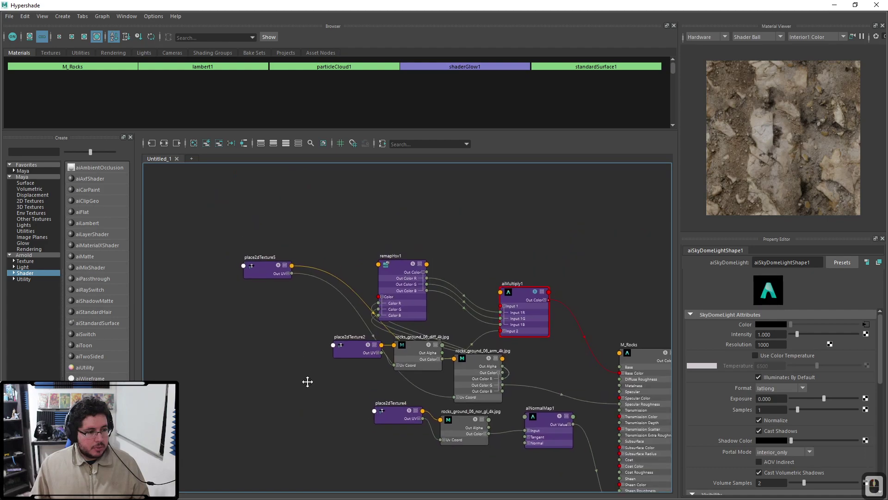
pyautogui.moveTo(265, 268); pyautogui.dragTo(345, 380)
pyautogui.keyDown('alt'); pyautogui.moveTo(348, 352); pyautogui.dragTo(347, 318, button='middle'); pyautogui.keyUp('alt')
pyautogui.scroll(2, 346, 318)
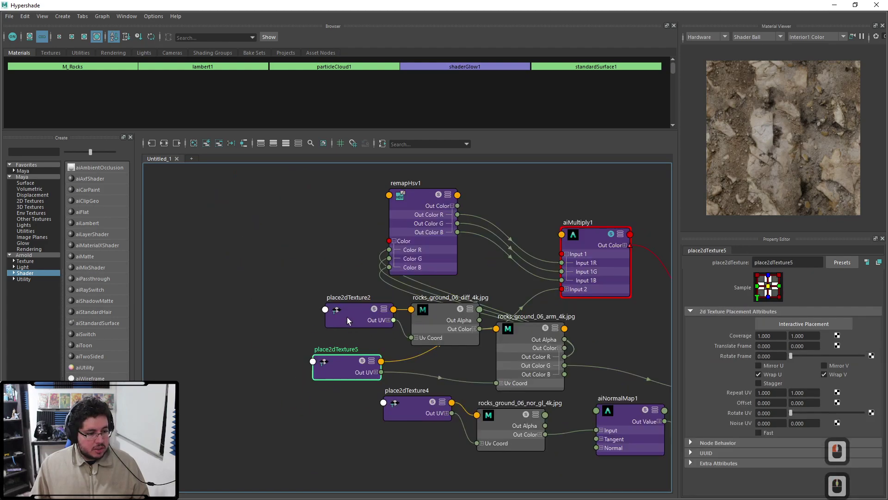
pyautogui.moveTo(348, 316); pyautogui.dragTo(309, 313)
pyautogui.moveTo(421, 195); pyautogui.dragTo(624, 287)
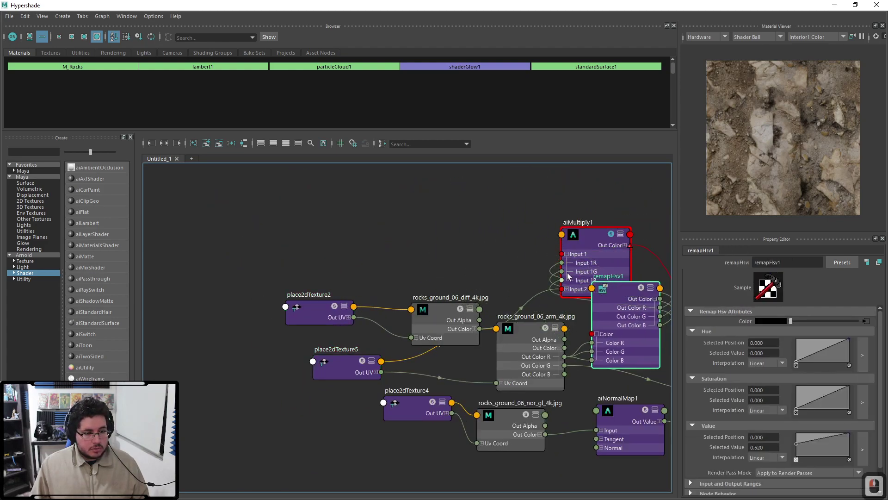
pyautogui.keyDown('alt'); pyautogui.moveTo(417, 410); pyautogui.dragTo(402, 384, button='middle'); pyautogui.keyUp('alt')
pyautogui.moveTo(402, 384); pyautogui.dragTo(354, 385)
# Step: Set Repeat UV to 2 by 2 on the placement nodes of the diffuse and arm textures
pyautogui.click(307, 288)
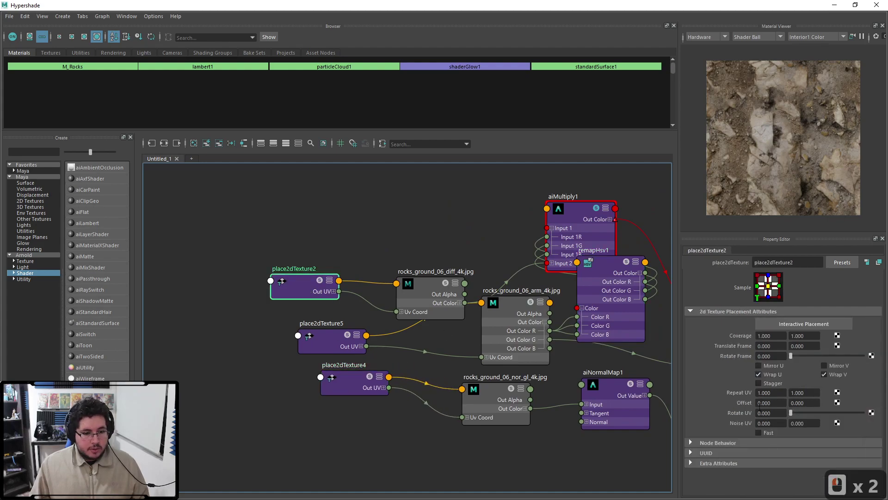
pyautogui.doubleClick(769, 393)
pyautogui.write('2')
pyautogui.press('Tab')
pyautogui.write('2')
pyautogui.click(323, 342)
pyautogui.doubleClick(772, 393)
pyautogui.write('2')
pyautogui.press('Tab')
pyautogui.write('2')
# Step: Set Repeat UV to 2 by 2 on place2dTexture4, the normal map's placement node
pyautogui.click(357, 377)
pyautogui.moveTo(779, 393); pyautogui.dragTo(740, 394)
pyautogui.write('2')
pyautogui.moveTo(807, 393); pyautogui.dragTo(737, 396)
pyautogui.write('2')
pyautogui.click(413, 429)
# Step: Delete place2dTexture2 and place2dTexture5, and connect place2dTexture4's Out UV to the Uv Coord of the diffuse and arm textures
pyautogui.click(279, 287)
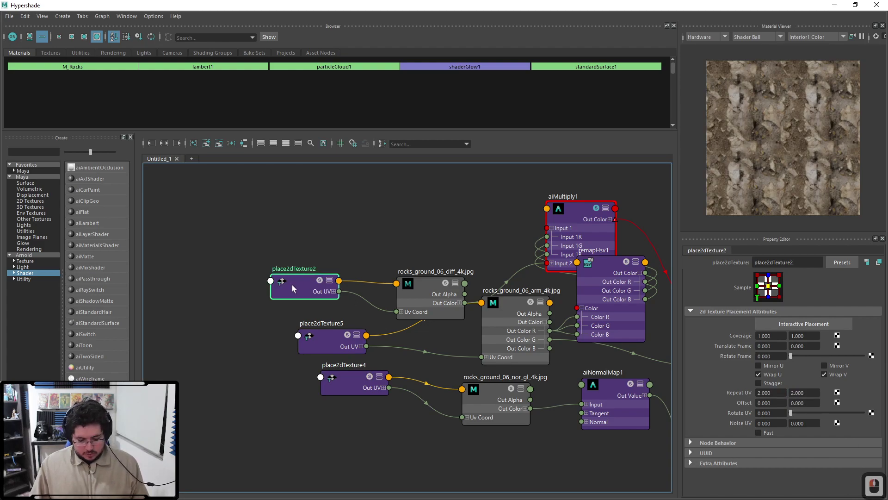
pyautogui.press('Delete')
pyautogui.click(321, 336)
pyautogui.press('Delete')
pyautogui.moveTo(388, 388); pyautogui.dragTo(481, 358)
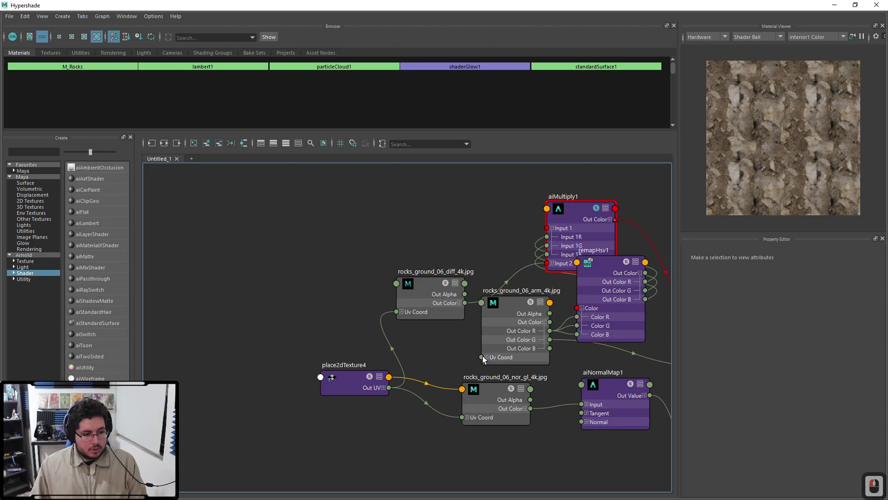
# Step: Minimize the Hypershade, run an Arnold render in the viewport to check the tiled rocks on the sphere, and stop it
pyautogui.click(835, 5)
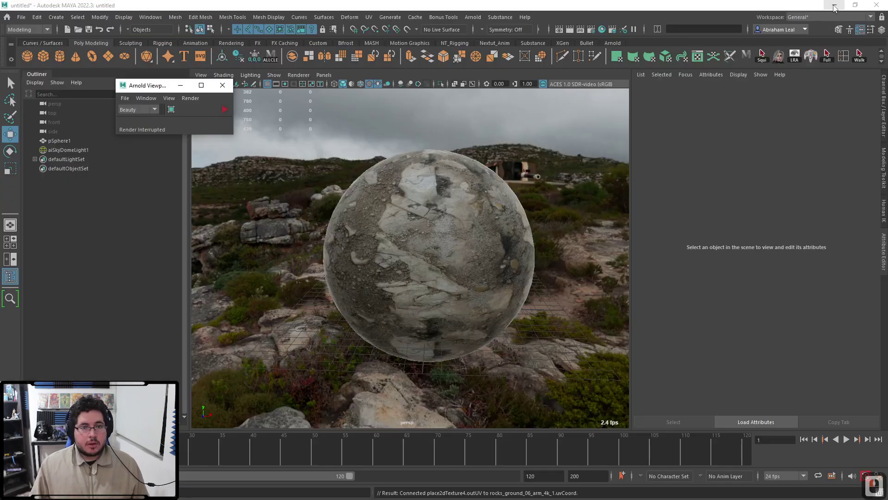
pyautogui.keyDown('alt'); pyautogui.moveTo(434, 260); pyautogui.dragTo(247, 198); pyautogui.keyUp('alt')
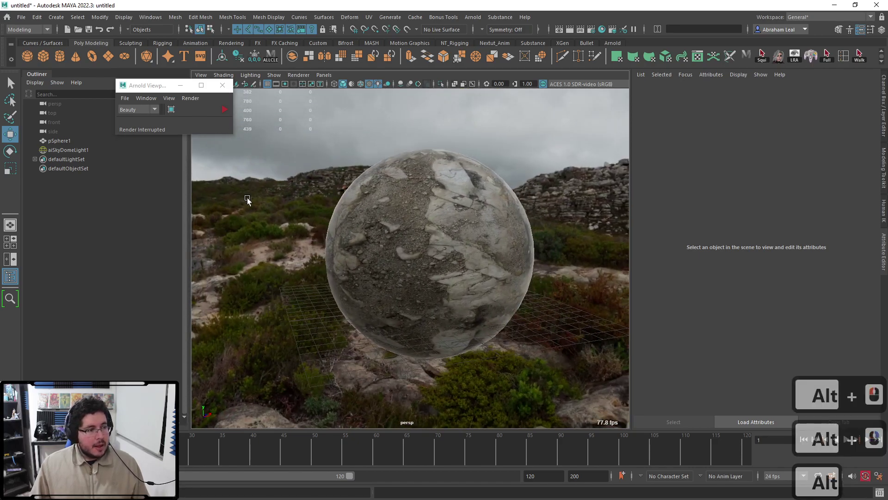
pyautogui.click(224, 110)
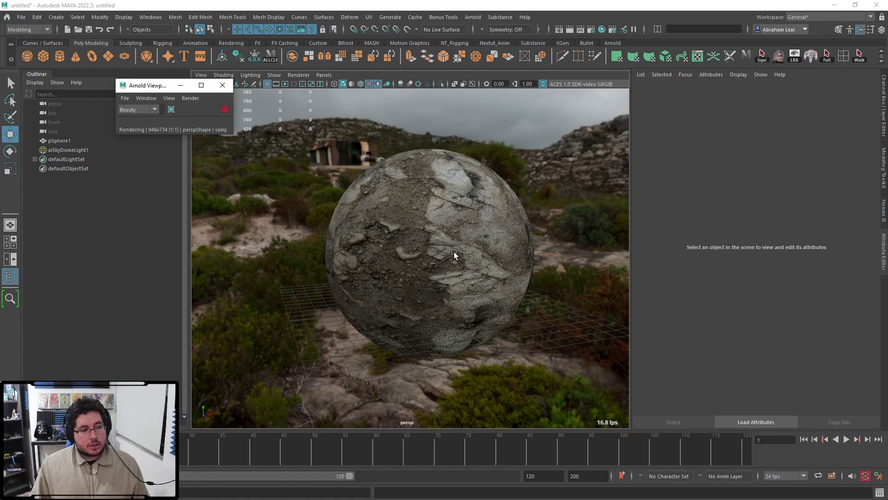
pyautogui.click(224, 110)
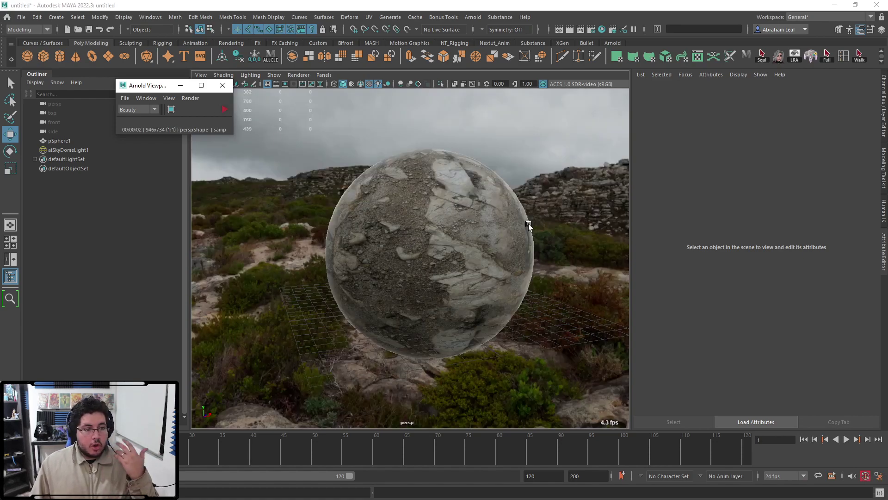
# Step: Turn on the sphere's smooth mesh preview and examine its Smooth Mesh attributes
pyautogui.click(443, 226)
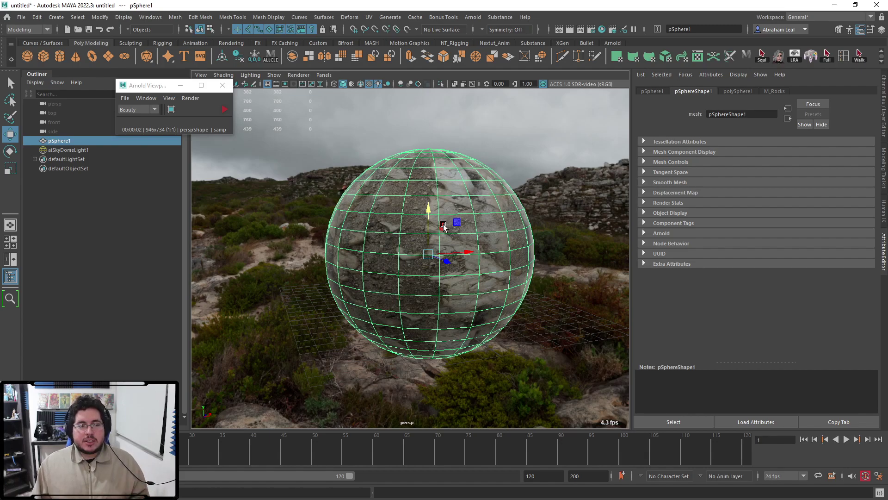
pyautogui.press('3')
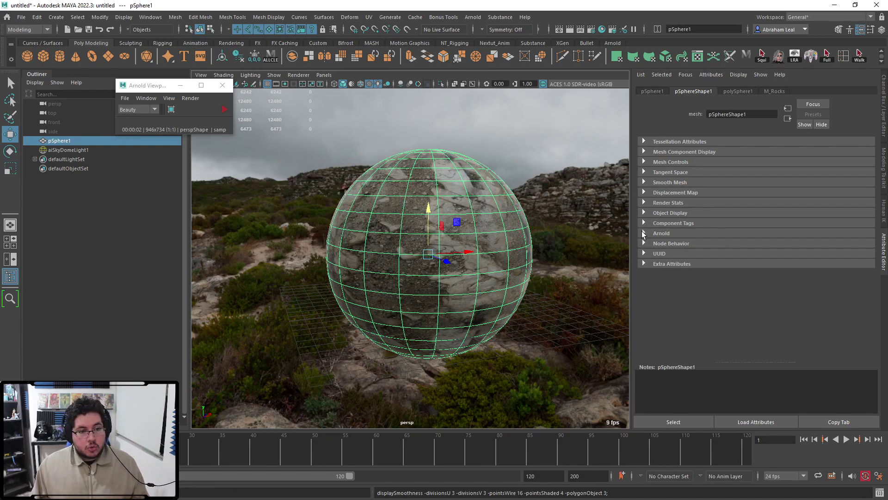
pyautogui.click(645, 184)
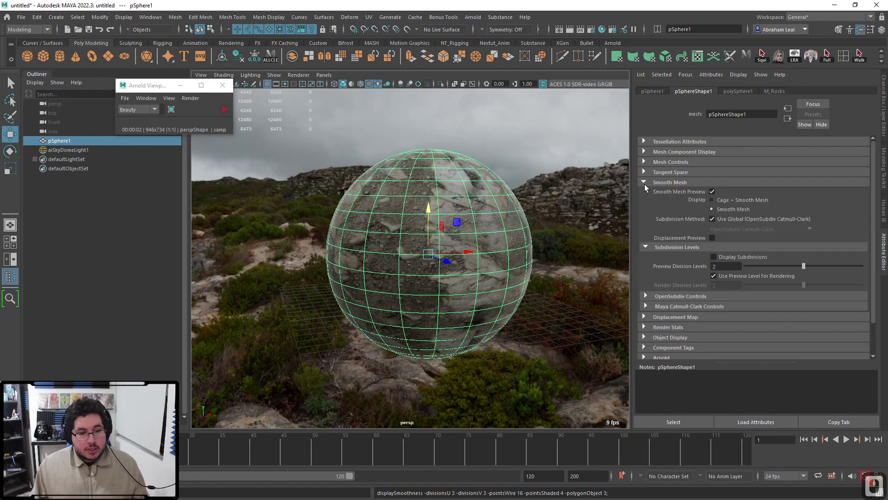
pyautogui.click(645, 184)
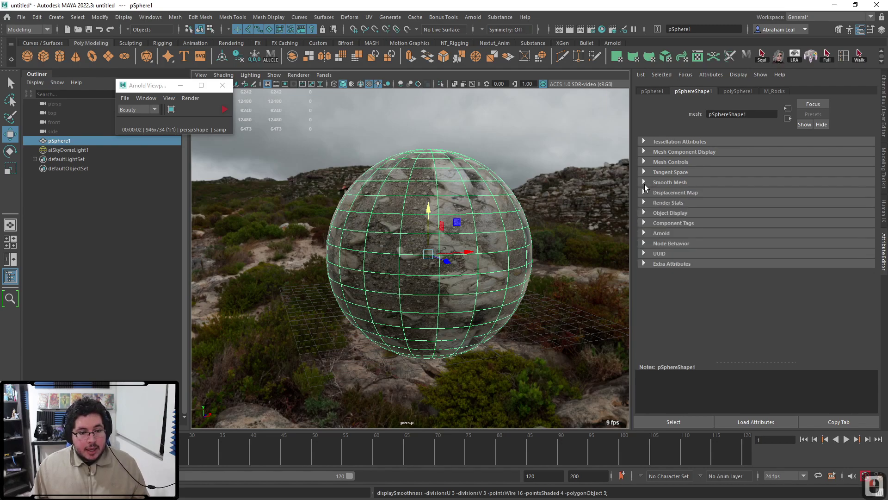
# Step: Set the sphere's Arnold subdivision type to catclark with 4 iterations
pyautogui.click(642, 233)
pyautogui.scroll(-5, 665, 258)
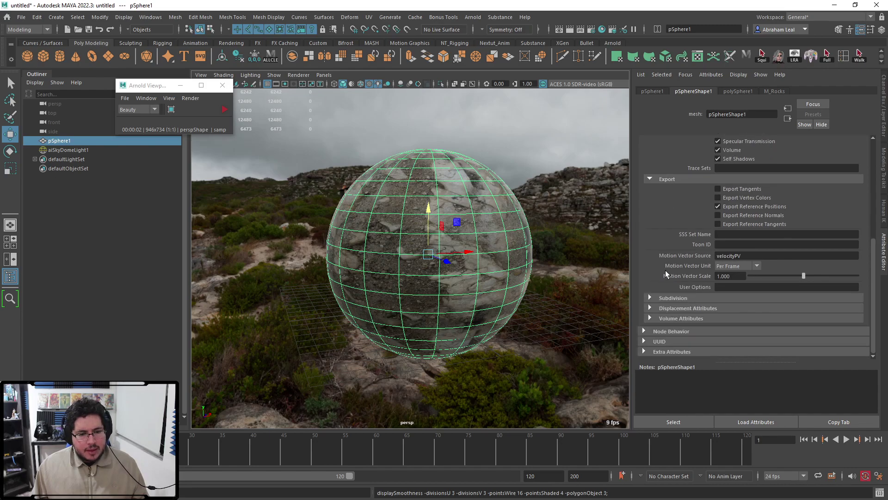
pyautogui.click(650, 297)
pyautogui.click(733, 310)
pyautogui.click(731, 327)
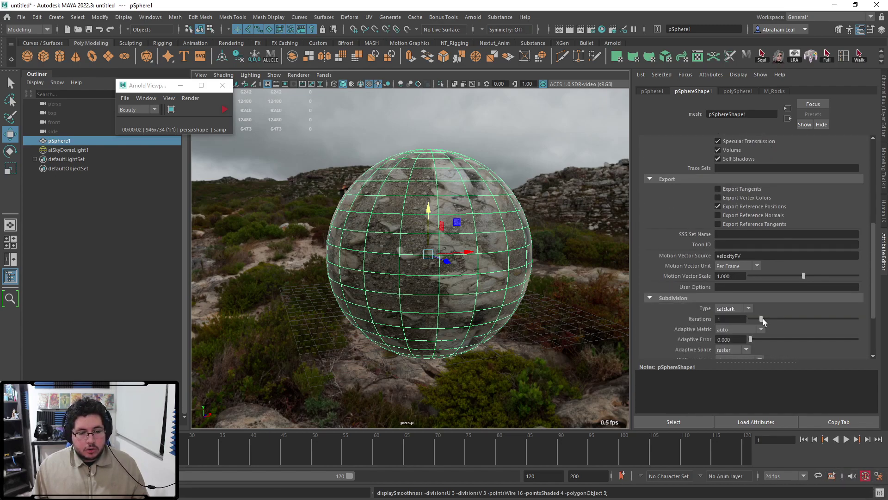
pyautogui.moveTo(791, 319); pyautogui.dragTo(798, 318)
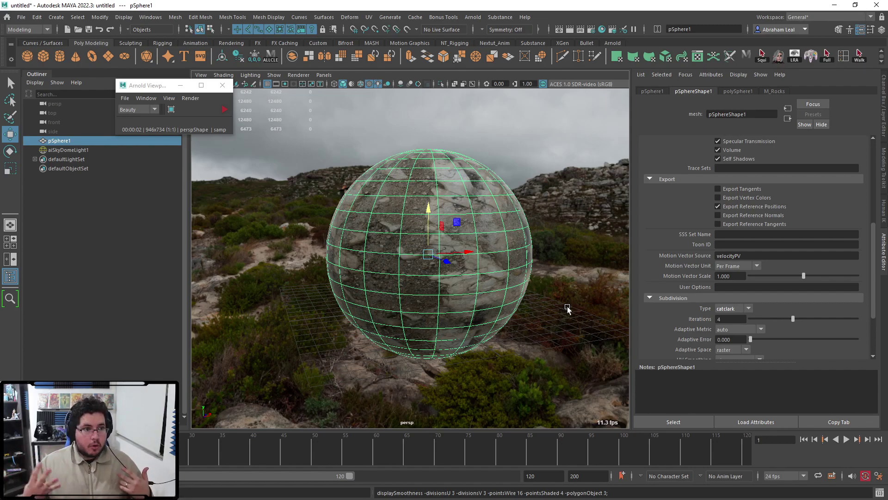
# Step: Compare the sphere with smooth mesh preview on and off, moving the Arnold viewport window clear of the polygon counts and leaving the preview off
pyautogui.press('1')
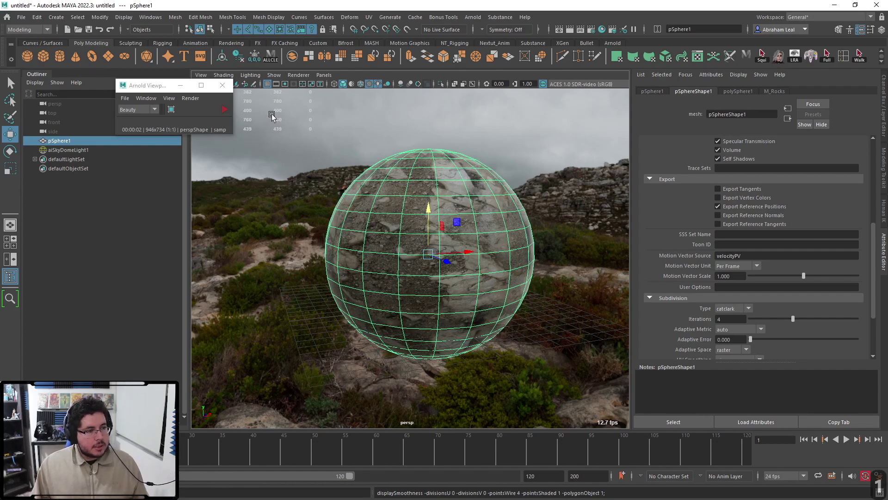
pyautogui.moveTo(147, 86); pyautogui.dragTo(90, 132)
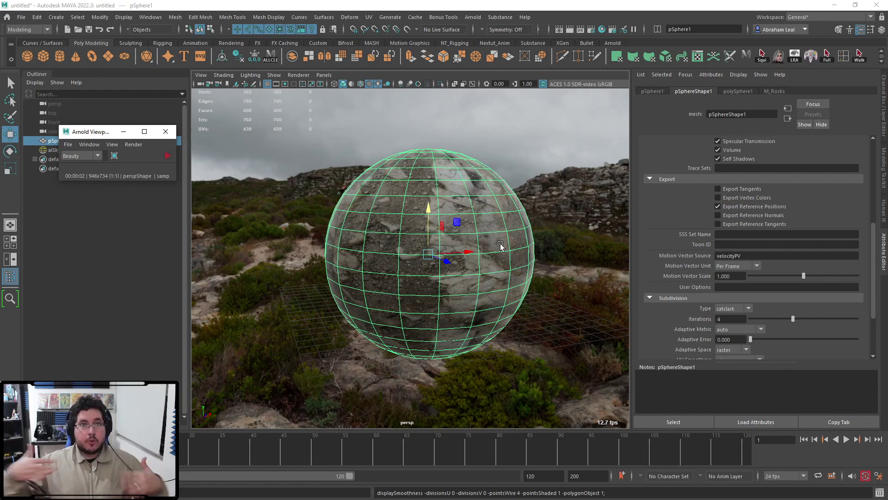
pyautogui.press('3')
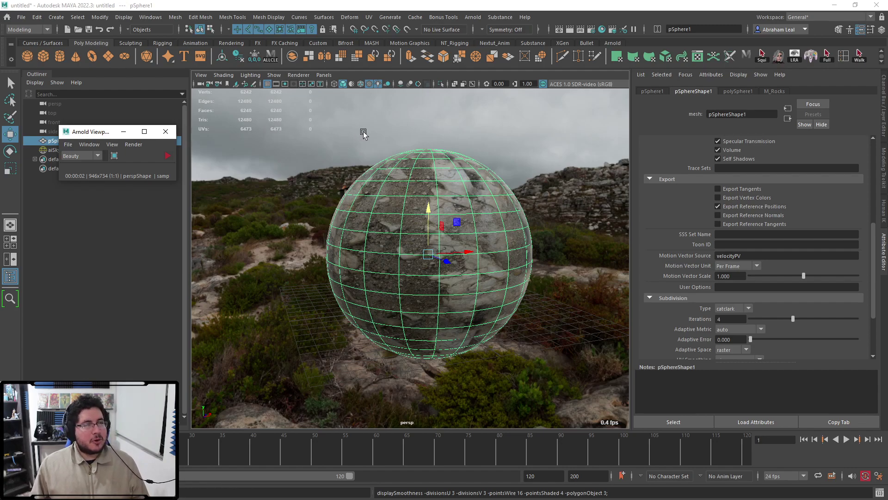
pyautogui.press('1')
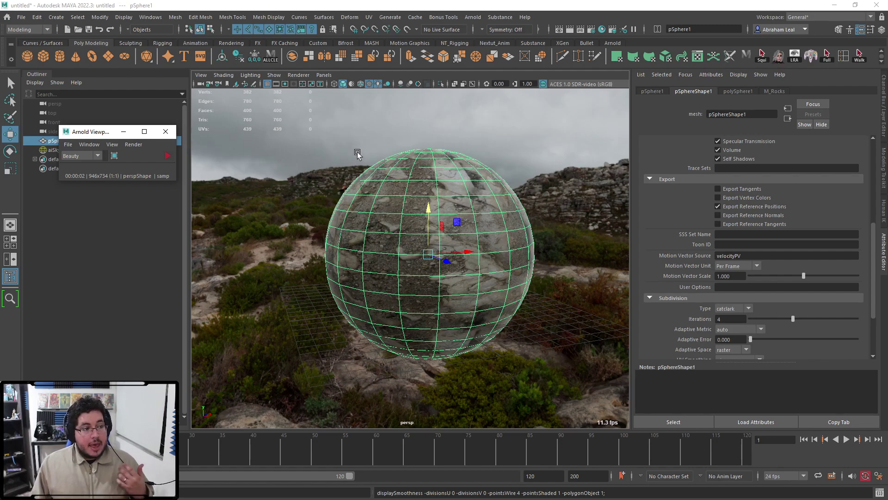
# Step: Render the subdivided sphere in the Arnold RenderView, inspect the rock detail up close, and stop and minimize the render
pyautogui.click(473, 17)
pyautogui.click(484, 37)
pyautogui.moveTo(184, 91); pyautogui.dragTo(414, 81)
pyautogui.scroll(5, 387, 253)
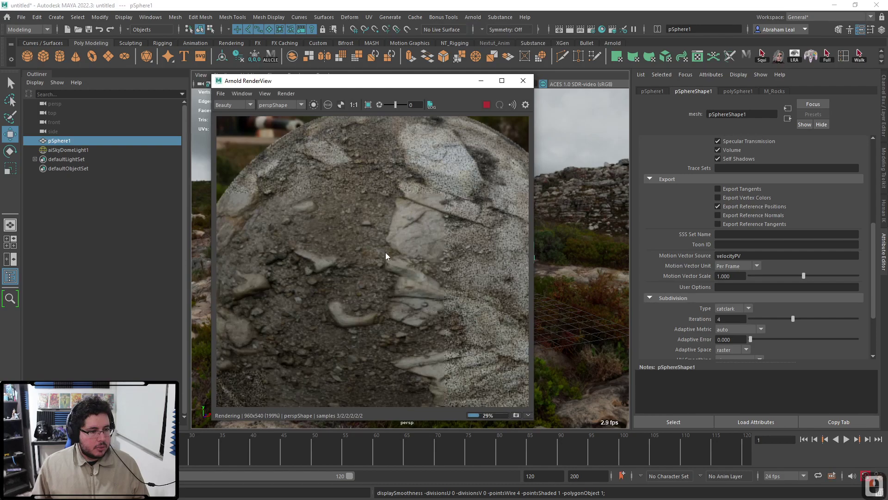
pyautogui.scroll(-5, 392, 269)
pyautogui.scroll(5, 349, 288)
pyautogui.scroll(-5, 309, 285)
pyautogui.click(484, 105)
pyautogui.click(482, 80)
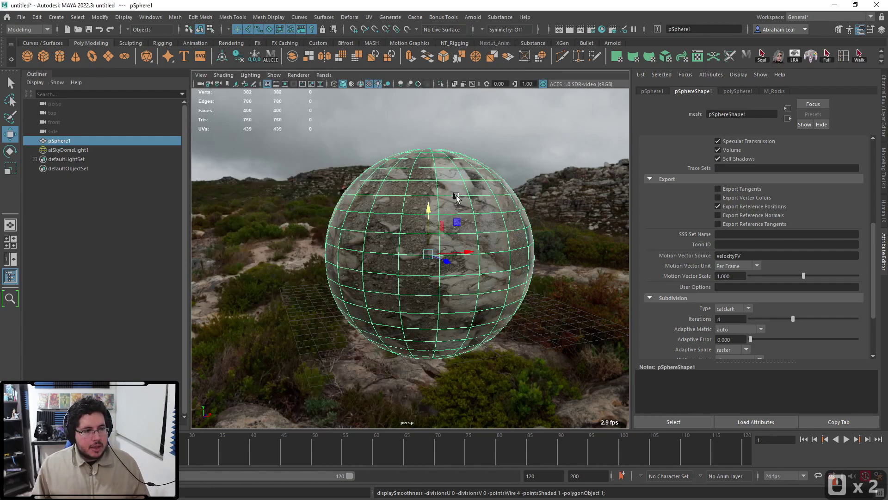
# Step: Create an Arnold area light in the scene
pyautogui.keyDown('alt'); pyautogui.moveTo(457, 195); pyautogui.dragTo(453, 230); pyautogui.keyUp('alt')
pyautogui.click(472, 17)
pyautogui.moveTo(481, 66)
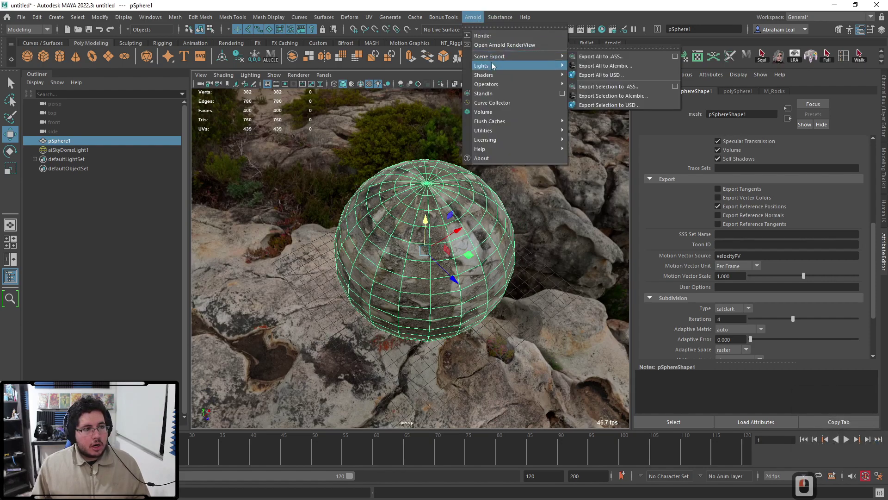
pyautogui.click(591, 66)
# Step: Scale up the area light, move it above the sphere and rotate it to point down at the sphere
pyautogui.keyDown('alt'); pyautogui.moveTo(529, 154); pyautogui.dragTo(435, 252, button='right'); pyautogui.keyUp('alt')
pyautogui.press('r')
pyautogui.moveTo(416, 268); pyautogui.dragTo(446, 270)
pyautogui.press('w')
pyautogui.moveTo(417, 239); pyautogui.dragTo(418, 137)
pyautogui.press('e')
pyautogui.moveTo(437, 167); pyautogui.dragTo(442, 108)
pyautogui.keyDown('alt'); pyautogui.moveTo(435, 148); pyautogui.dragTo(453, 158, button='right'); pyautogui.keyUp('alt')
pyautogui.keyDown('alt'); pyautogui.moveTo(453, 158); pyautogui.dragTo(460, 157); pyautogui.keyUp('alt')
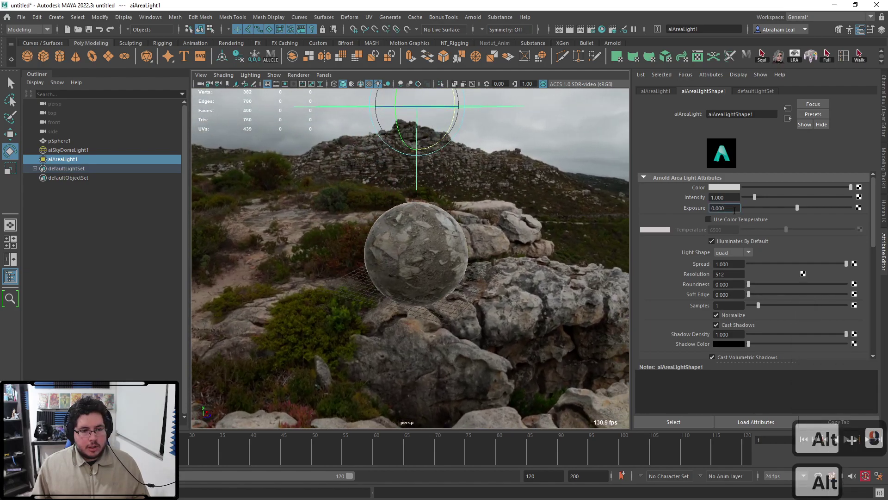
# Step: Set the area light's exposure to 10 and render the sphere in the Arnold RenderView
pyautogui.doubleClick(735, 209)
pyautogui.write('10')
pyautogui.press('Return')
pyautogui.keyDown('alt'); pyautogui.moveTo(484, 246); pyautogui.dragTo(459, 260); pyautogui.keyUp('alt')
pyautogui.keyDown('alt'); pyautogui.moveTo(459, 260); pyautogui.dragTo(483, 259, button='right'); pyautogui.keyUp('alt')
pyautogui.click(560, 29)
pyautogui.click(486, 105)
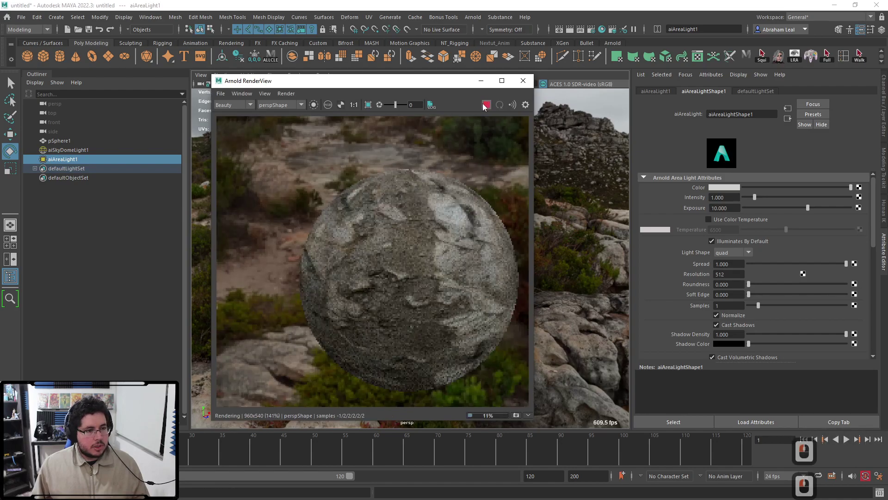
pyautogui.scroll(2, 452, 209)
# Step: Try area light exposures of 15 and 20, settle on 18, inspect the updated render and stop it
pyautogui.doubleClick(731, 208)
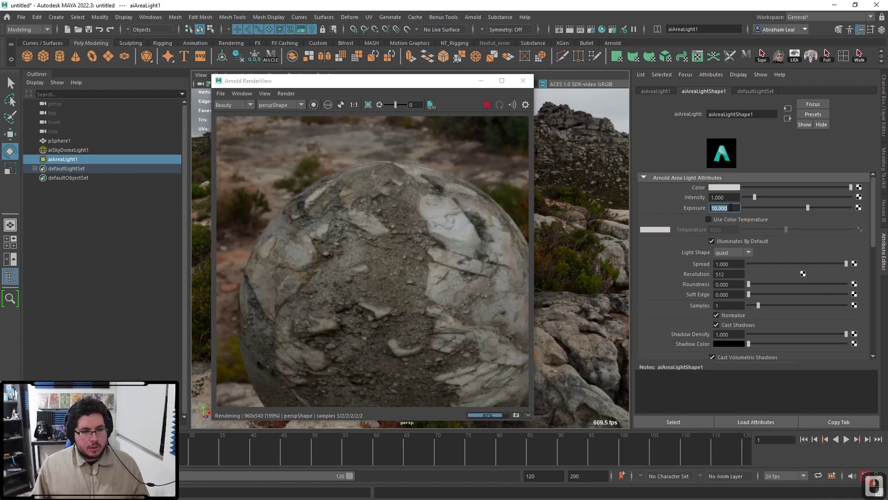
pyautogui.write('15')
pyautogui.press('Return')
pyautogui.write('20')
pyautogui.press('Return')
pyautogui.write('18')
pyautogui.press('Return')
pyautogui.keyDown('alt'); pyautogui.moveTo(353, 326); pyautogui.dragTo(344, 265, button='middle'); pyautogui.keyUp('alt')
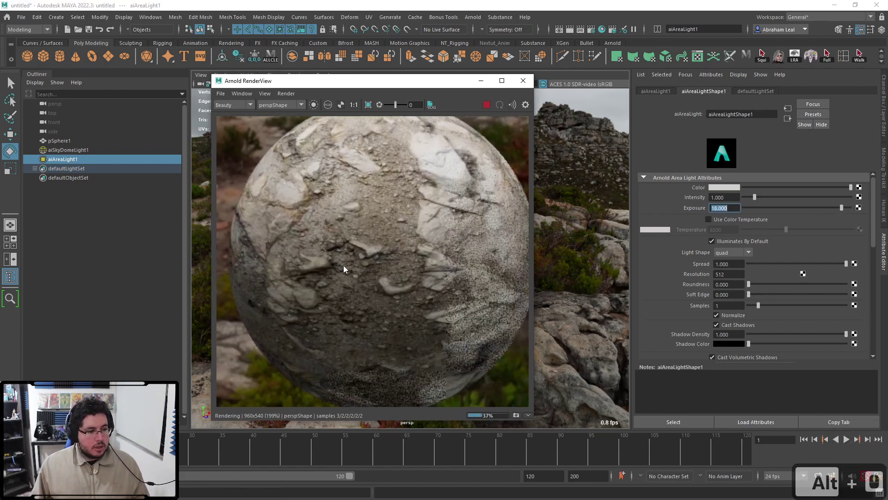
pyautogui.scroll(-2, 335, 260)
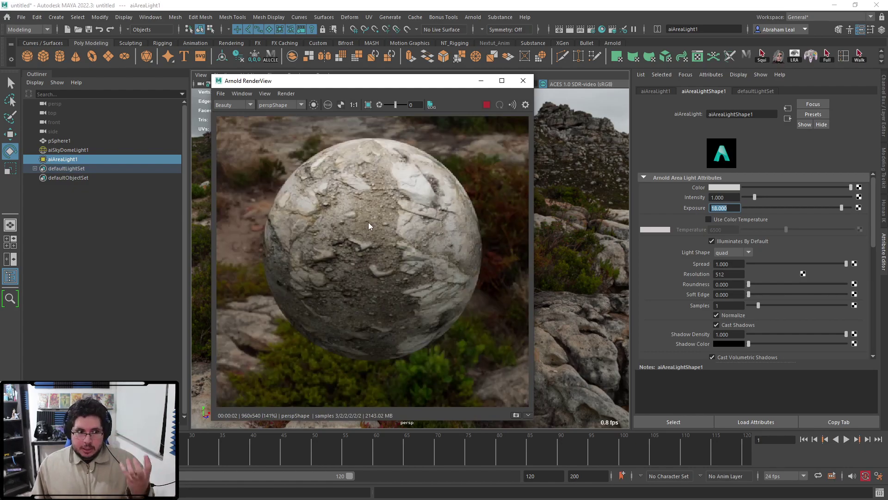
pyautogui.click(483, 104)
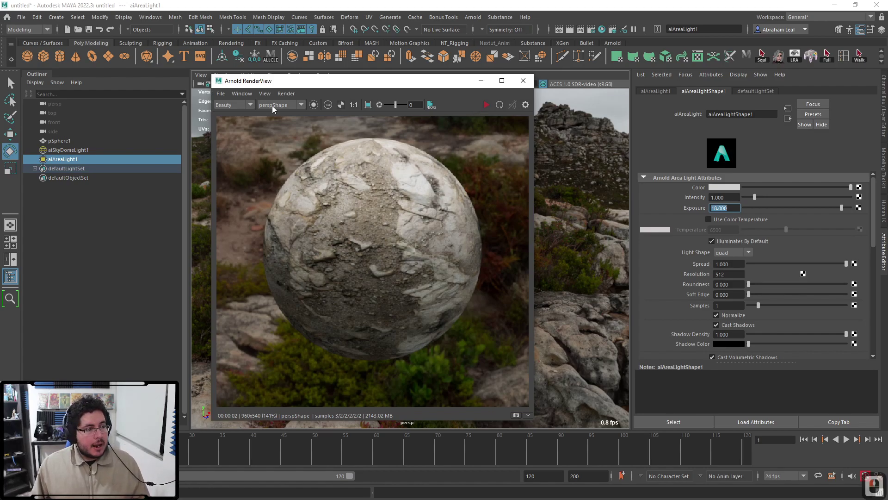
# Step: Set the Arnold render device to GPU in the Render Settings and render the sphere again
pyautogui.moveTo(402, 84); pyautogui.dragTo(314, 85)
pyautogui.click(591, 29)
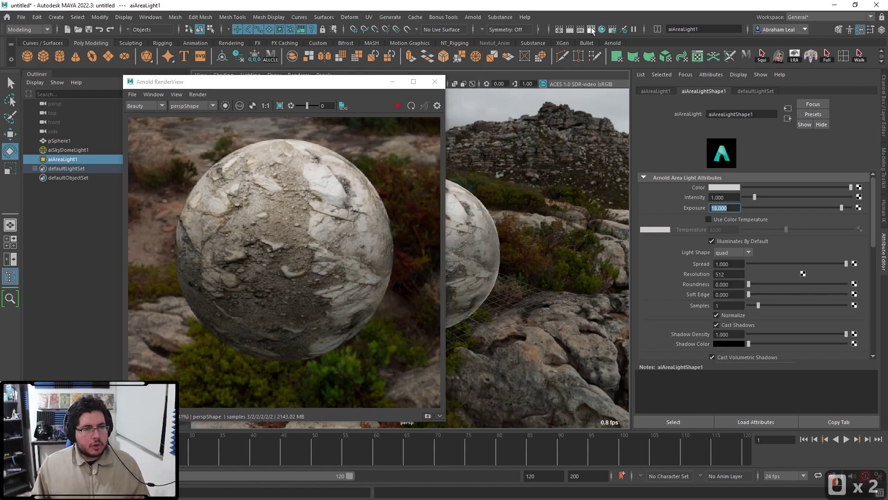
pyautogui.click(683, 93)
pyautogui.click(675, 114)
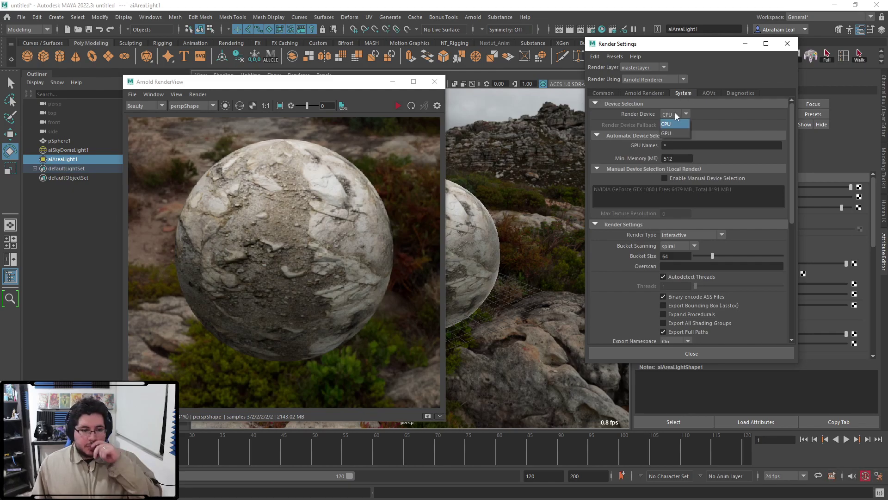
pyautogui.click(667, 133)
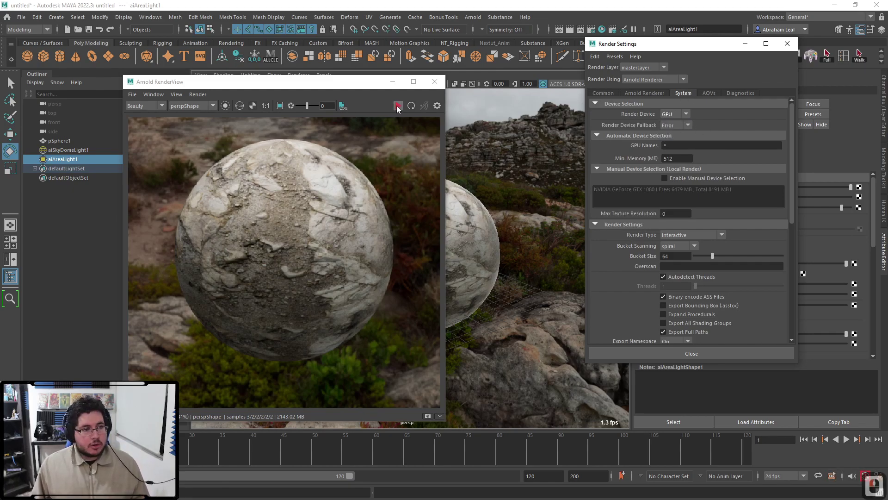
pyautogui.doubleClick(397, 106)
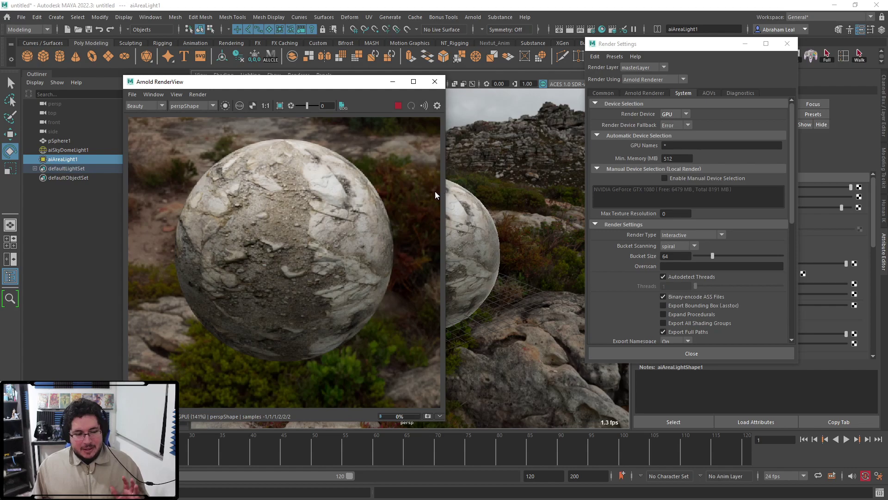
pyautogui.scroll(-1, 394, 202)
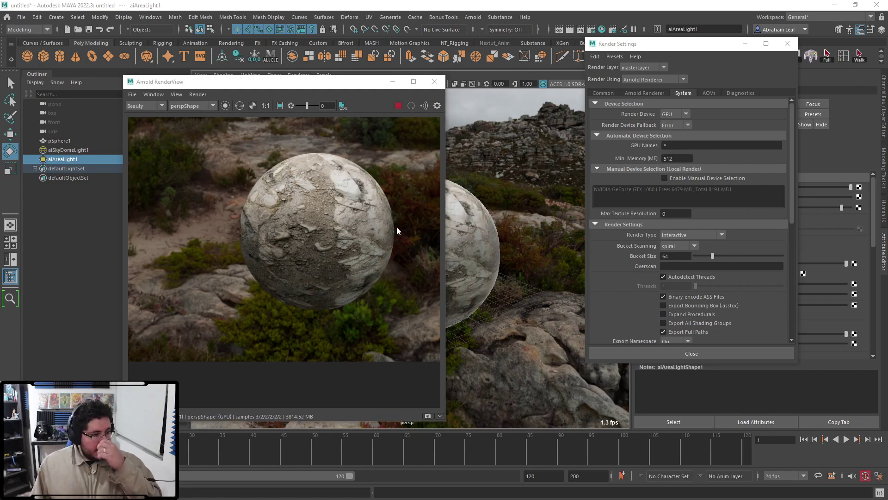
# Step: Inspect the GPU render of the sphere up close, stop it and put the Render Settings away
pyautogui.scroll(2, 377, 200)
pyautogui.click(398, 107)
pyautogui.click(399, 107)
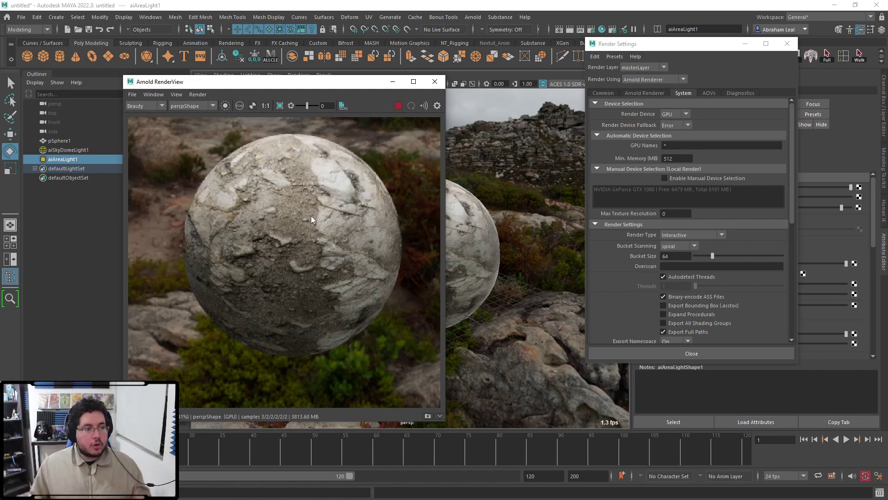
pyautogui.scroll(-2, 304, 235)
pyautogui.scroll(3, 319, 237)
pyautogui.scroll(-1, 322, 235)
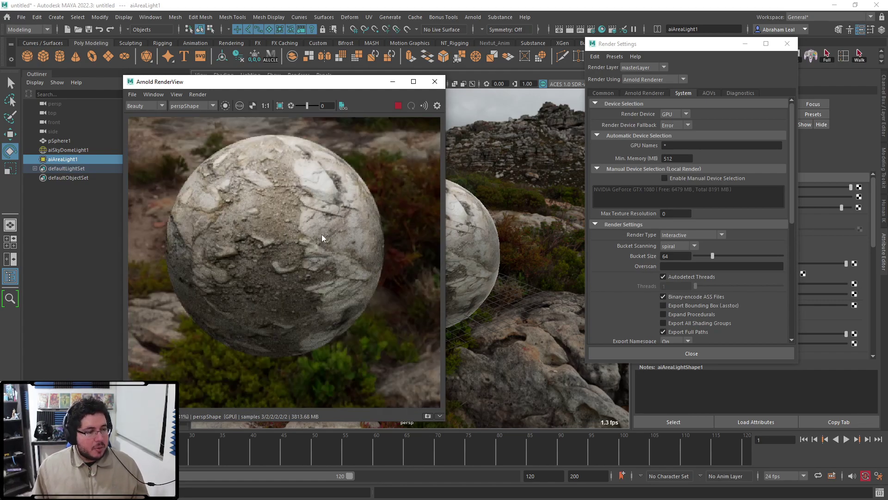
pyautogui.click(398, 106)
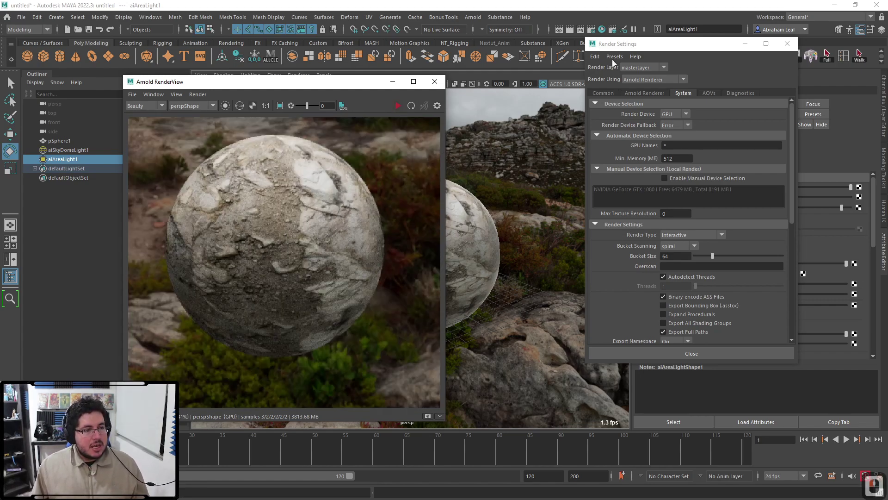
pyautogui.click(742, 44)
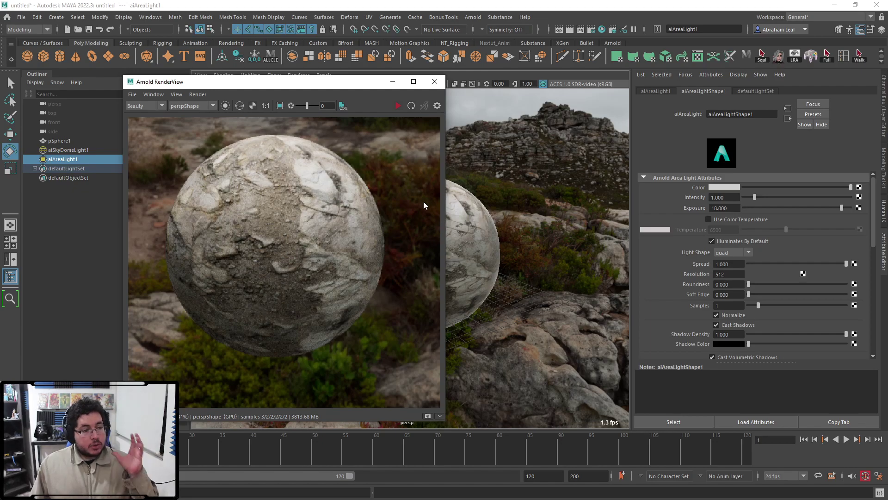
# Step: Open the Hypershade and bring the rocks_ground_06_disp_4k texture and its placement node closer to the M_Rocks shading group
pyautogui.click(602, 29)
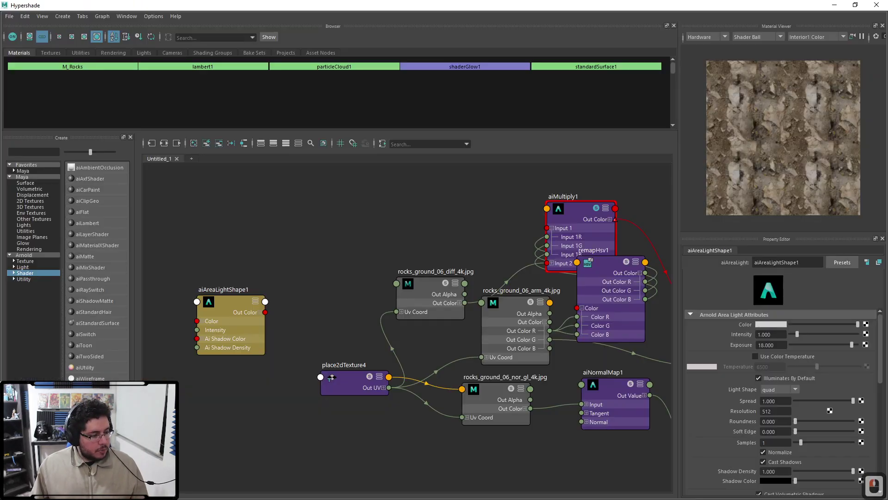
pyautogui.scroll(-2, 383, 283)
pyautogui.keyDown('alt'); pyautogui.moveTo(383, 284); pyautogui.dragTo(251, 266, button='middle'); pyautogui.keyUp('alt')
pyautogui.keyDown('alt'); pyautogui.moveTo(636, 337); pyautogui.dragTo(512, 275, button='middle'); pyautogui.keyUp('alt')
pyautogui.scroll(3, 525, 370)
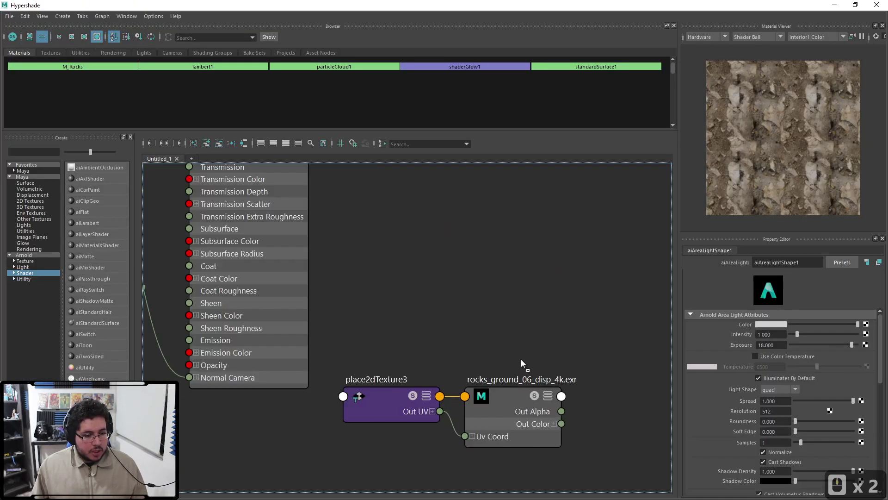
pyautogui.moveTo(512, 337); pyautogui.dragTo(393, 411)
pyautogui.moveTo(485, 424); pyautogui.dragTo(487, 332)
pyautogui.keyDown('alt'); pyautogui.moveTo(494, 231); pyautogui.dragTo(428, 316, button='middle'); pyautogui.keyUp('alt')
# Step: Create a displacementShader node in the graph near the displacement texture
pyautogui.scroll(-2, 434, 307)
pyautogui.scroll(2, 440, 315)
pyautogui.press('Tab')
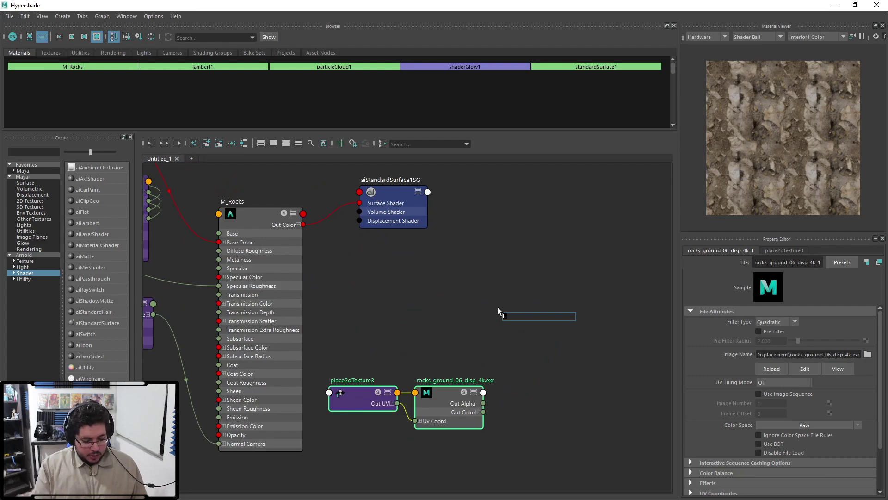
pyautogui.write('aidis')
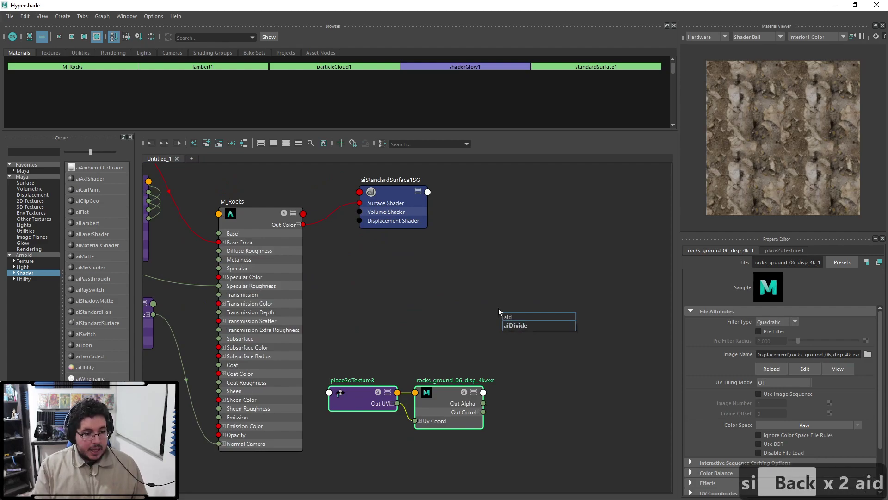
pyautogui.press('BackSpace')
pyautogui.press('BackSpace')
pyautogui.press('BackSpace')
pyautogui.press('BackSpace')
pyautogui.press('BackSpace')
pyautogui.write('disa')
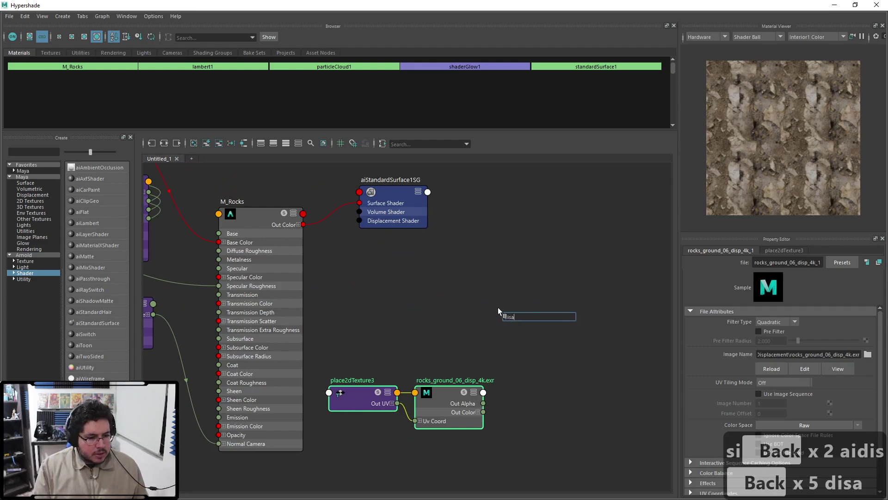
pyautogui.press('BackSpace')
pyautogui.press('BackSpace')
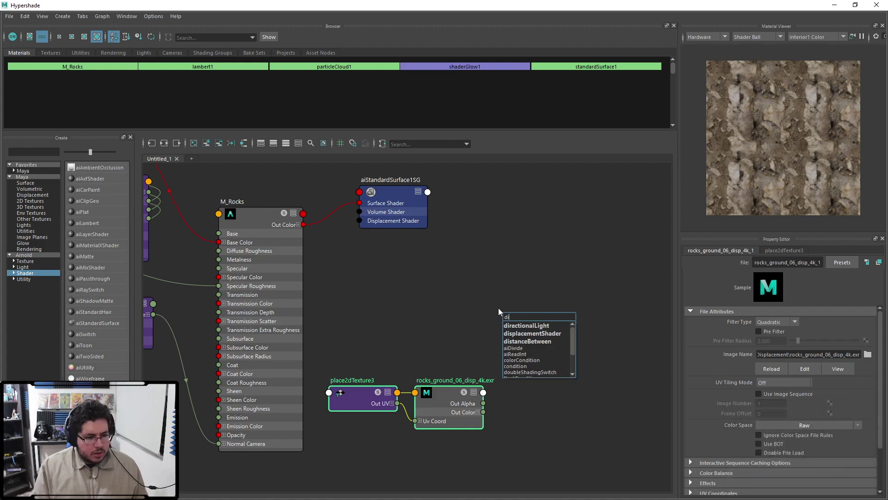
pyautogui.write('spla')
pyautogui.press('Down')
pyautogui.press('Return')
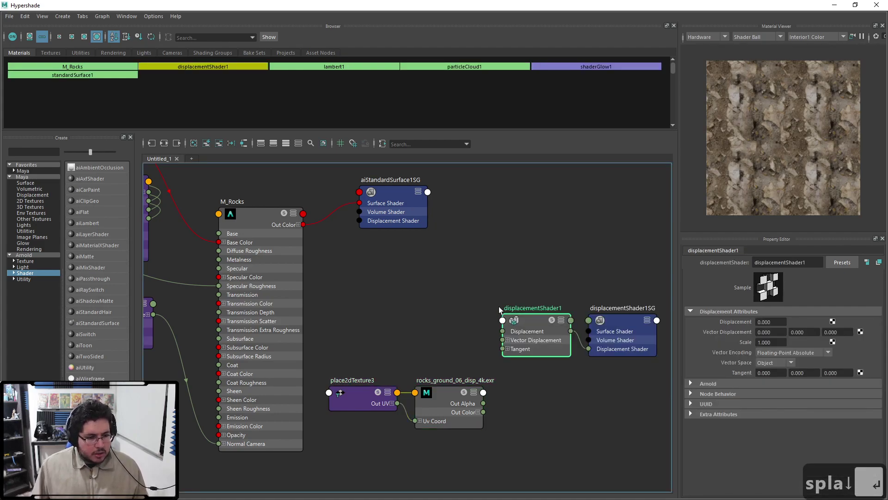
# Step: Connect the displacement shader to the Displacement Shader input of aiStandardSurface1SG and delete the extra shading group that came with it
pyautogui.moveTo(539, 325); pyautogui.dragTo(447, 317)
pyautogui.moveTo(605, 330); pyautogui.dragTo(609, 304)
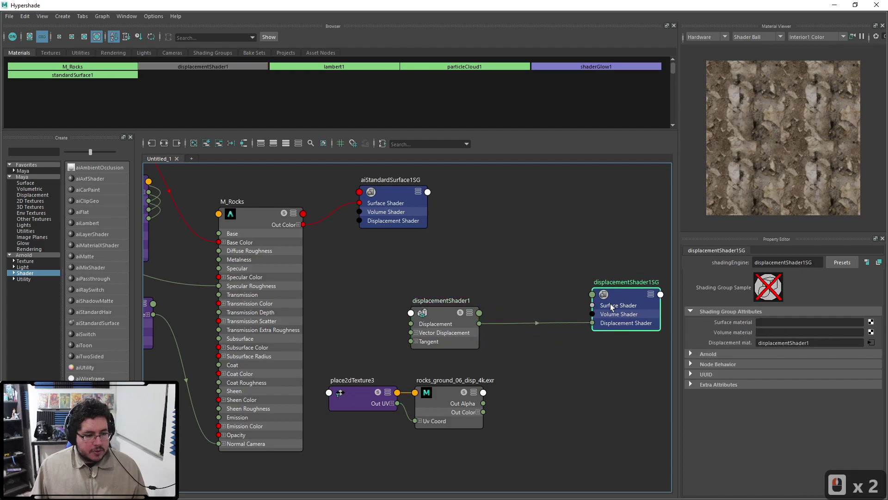
pyautogui.moveTo(479, 323); pyautogui.dragTo(416, 189)
pyautogui.click(626, 295)
pyautogui.press('Delete')
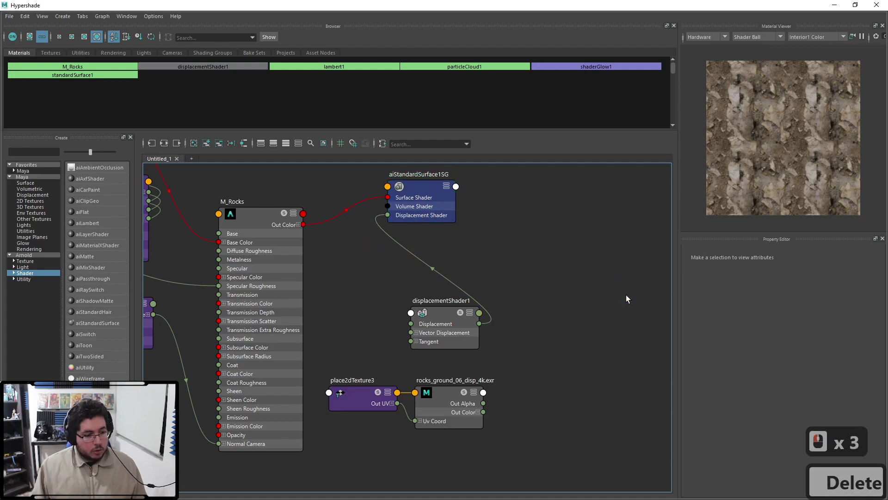
# Step: Reposition the displacement shader and the rocks_ground_06_disp_4k texture node to make room between them
pyautogui.keyDown('alt'); pyautogui.moveTo(519, 346); pyautogui.dragTo(536, 342, button='middle'); pyautogui.keyUp('alt')
pyautogui.moveTo(452, 313); pyautogui.dragTo(520, 316)
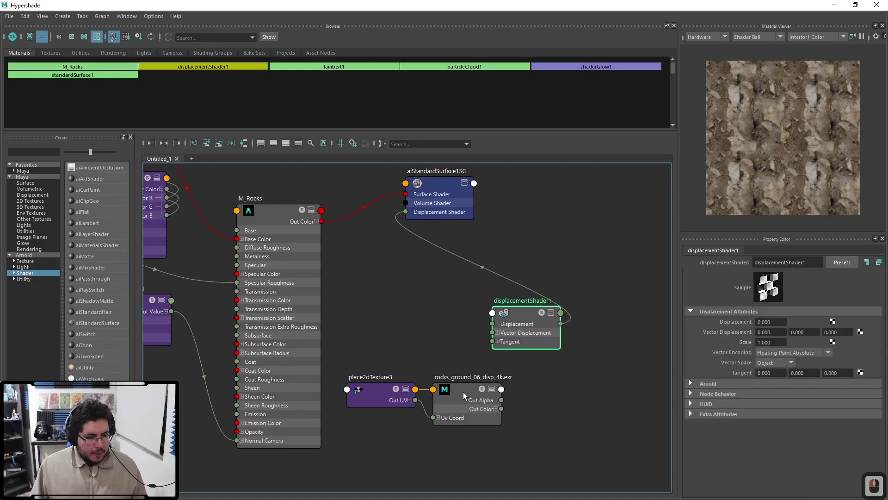
pyautogui.moveTo(462, 393); pyautogui.dragTo(504, 390)
pyautogui.click(505, 390)
# Step: Search the Arnold node list for "displa" and "ai", then clear the search
pyautogui.click(24, 255)
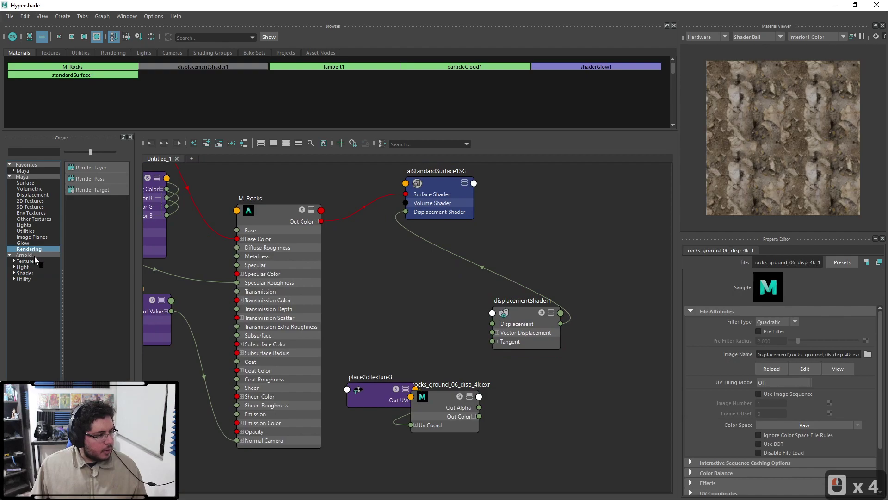
pyautogui.click(41, 152)
pyautogui.write('displa')
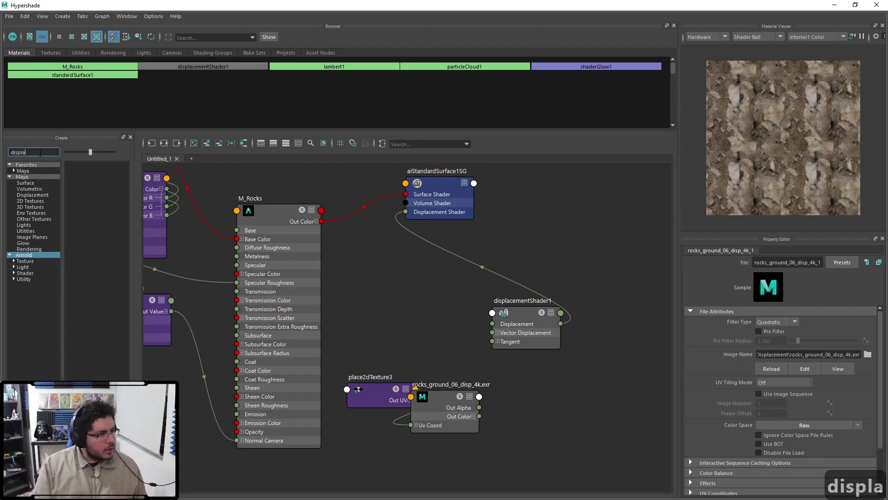
pyautogui.press('BackSpace')
pyautogui.press('BackSpace')
pyautogui.press('BackSpace')
pyautogui.press('BackSpace')
pyautogui.press('BackSpace')
pyautogui.press('BackSpace')
pyautogui.press('BackSpace')
pyautogui.write('ai')
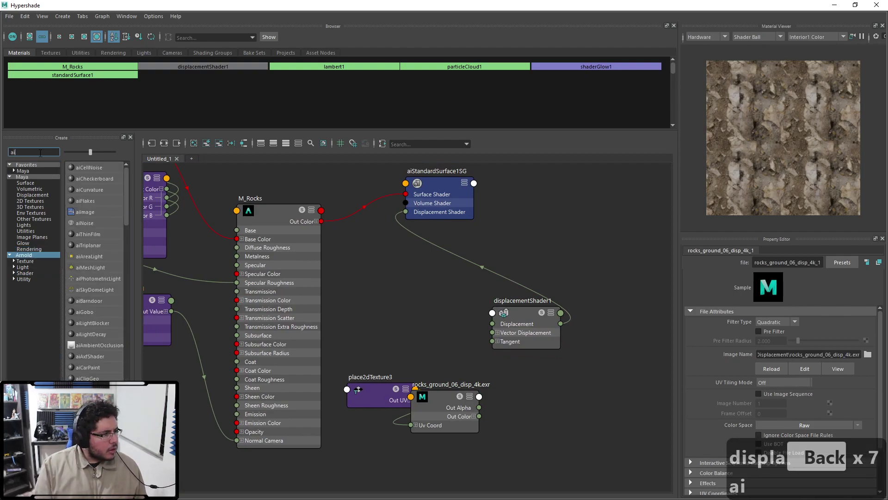
pyautogui.press('BackSpace')
pyautogui.press('BackSpace')
pyautogui.press('BackSpace')
pyautogui.press('BackSpace')
# Step: Connect Out Color R of the rocks_ground_06_disp_4k texture to the displacement shader's Displacement input and tidy the connected nodes
pyautogui.click(529, 333)
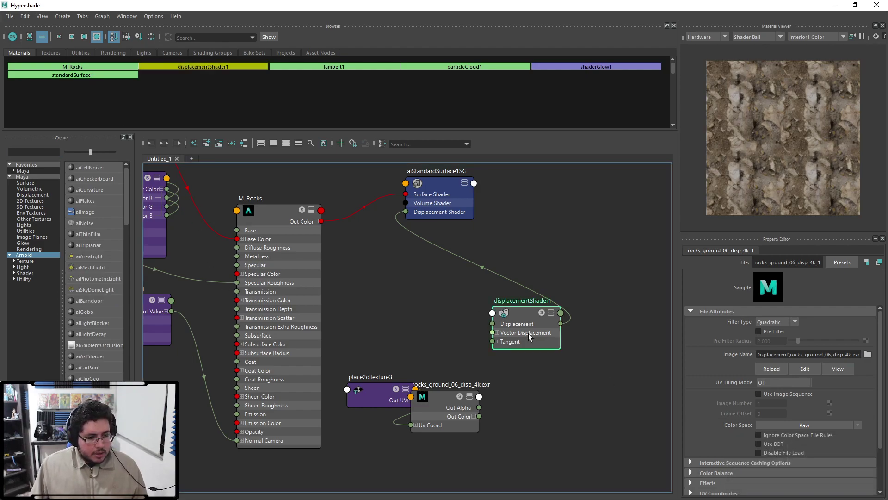
pyautogui.moveTo(543, 410); pyautogui.dragTo(521, 392, button='middle')
pyautogui.moveTo(458, 398); pyautogui.dragTo(471, 344)
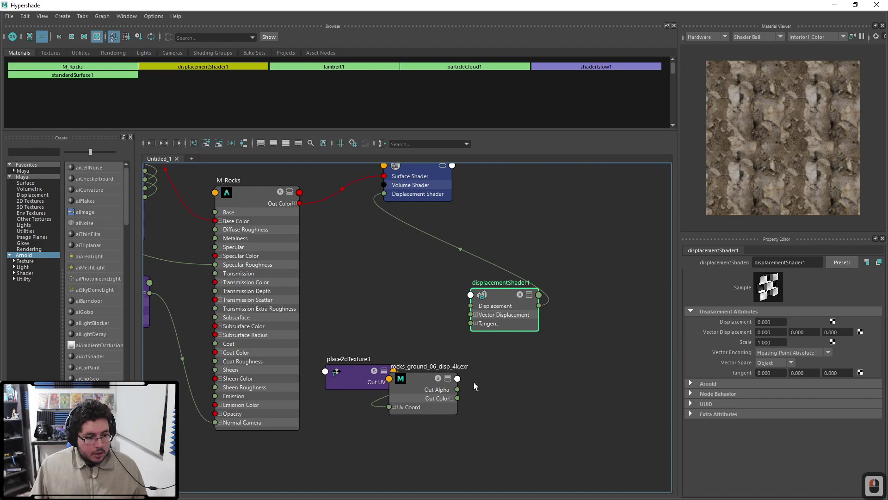
pyautogui.click(452, 398)
pyautogui.moveTo(458, 407); pyautogui.dragTo(454, 293)
pyautogui.moveTo(418, 385); pyautogui.dragTo(364, 284)
pyautogui.moveTo(349, 378); pyautogui.dragTo(228, 464)
pyautogui.moveTo(355, 267); pyautogui.dragTo(353, 373)
pyautogui.keyDown('alt'); pyautogui.moveTo(362, 334); pyautogui.dragTo(398, 286, button='middle'); pyautogui.keyUp('alt')
pyautogui.moveTo(502, 246); pyautogui.dragTo(495, 270)
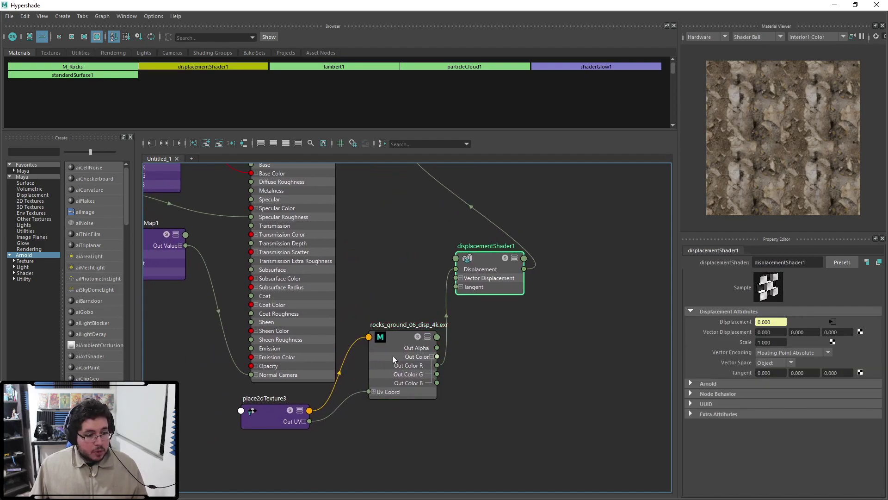
# Step: Put the Hypershade away and save the scene as Displacement_Render in the project's scenes folder
pyautogui.click(420, 357)
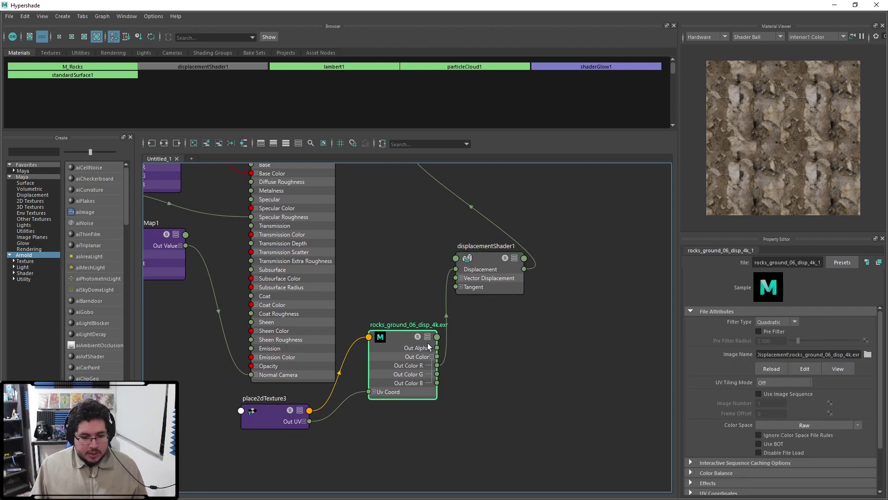
pyautogui.click(834, 5)
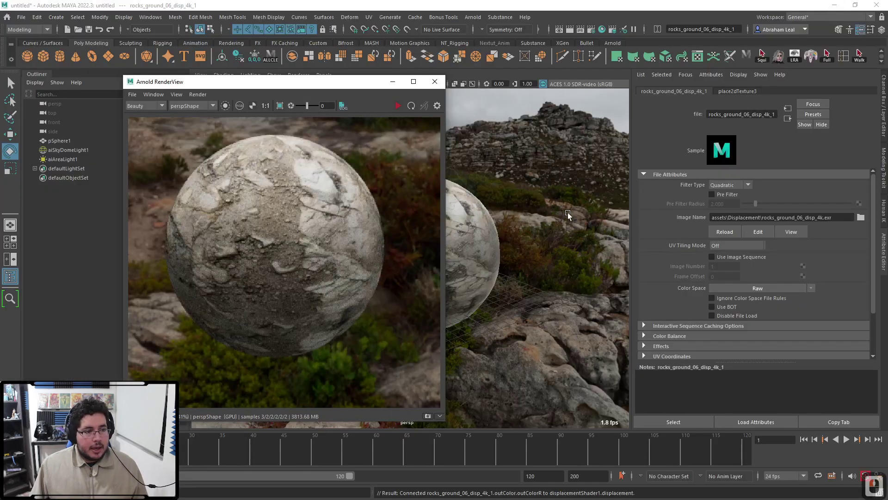
pyautogui.hotkey('ctrl', 's')
pyautogui.write('Displacement')
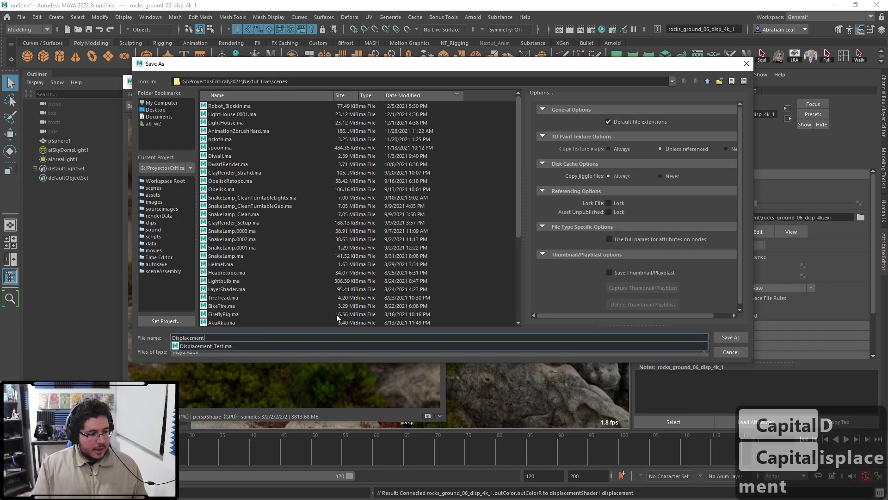
pyautogui.write('_Render')
pyautogui.press('Return')
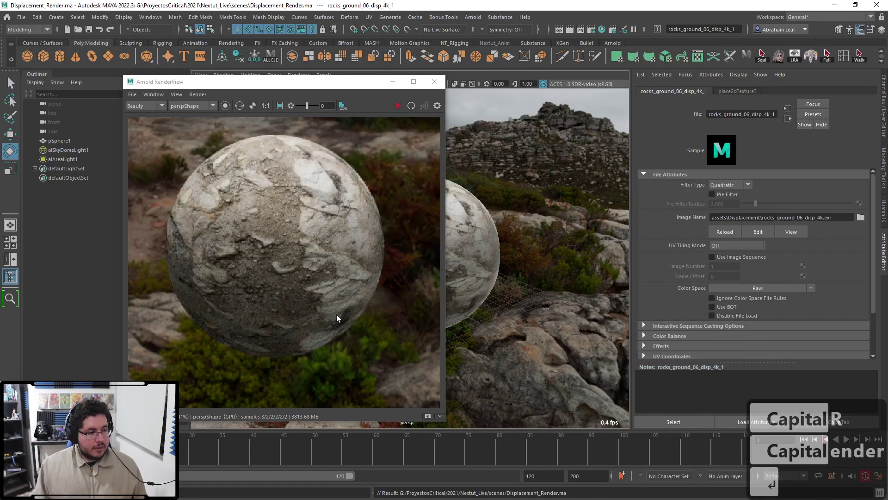
# Step: Render the displaced sphere in the Arnold RenderView, inspect the rock detail up close and stop the render
pyautogui.click(401, 109)
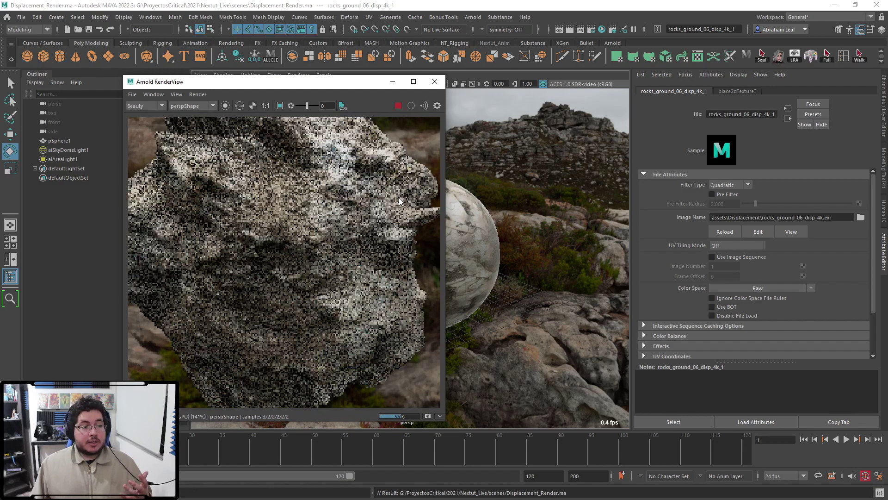
pyautogui.scroll(-1, 400, 198)
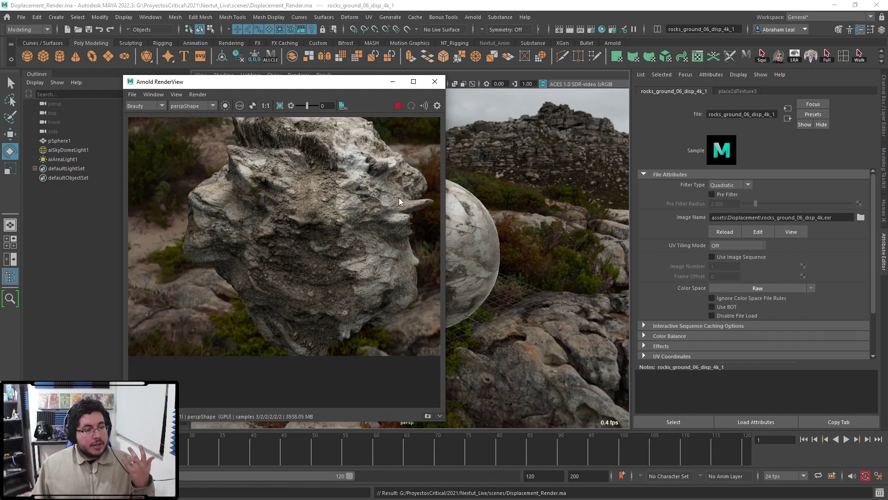
pyautogui.scroll(4, 357, 232)
pyautogui.scroll(-4, 359, 218)
pyautogui.keyDown('alt'); pyautogui.moveTo(366, 201); pyautogui.dragTo(360, 241, button='middle'); pyautogui.keyUp('alt')
pyautogui.scroll(3, 334, 213)
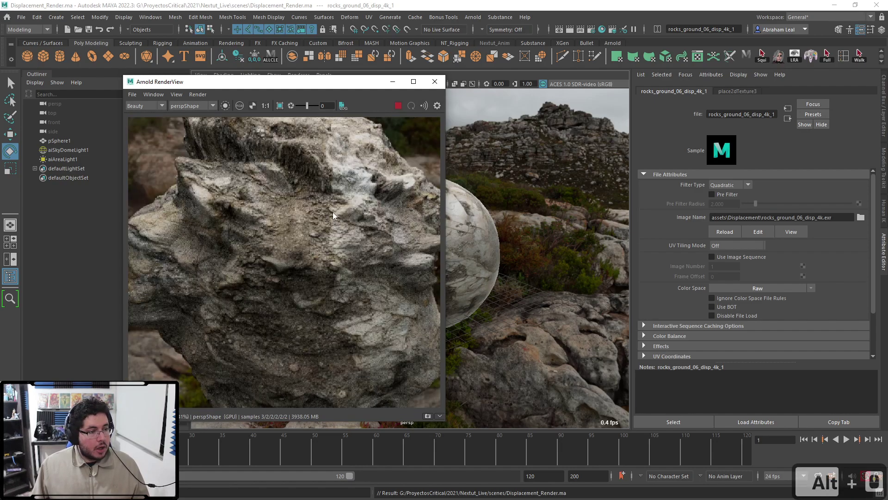
pyautogui.scroll(-3, 329, 208)
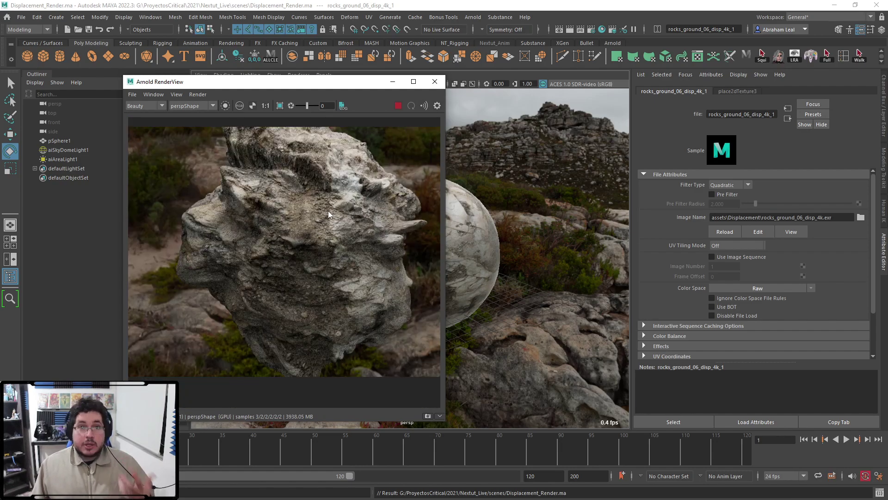
pyautogui.click(397, 105)
# Step: Apply Smooth to the sphere mesh with 1 division level and save the scene
pyautogui.click(485, 267)
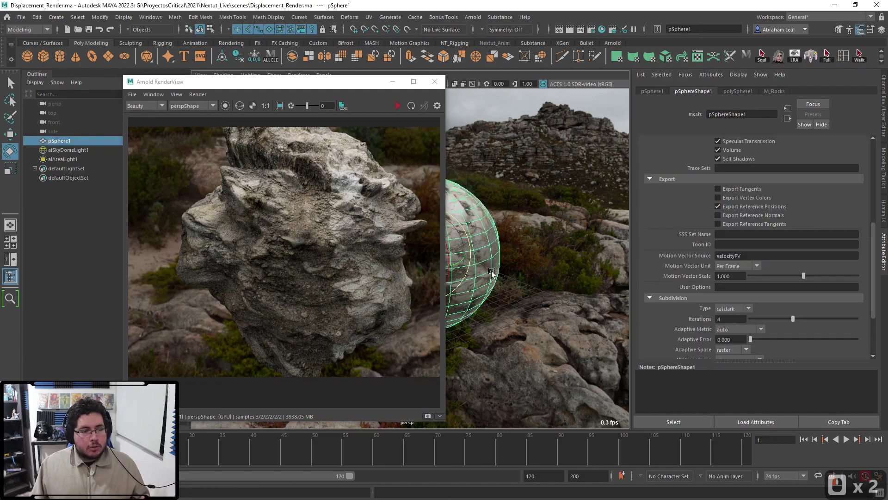
pyautogui.keyDown('alt'); pyautogui.moveTo(499, 257); pyautogui.dragTo(491, 255); pyautogui.keyUp('alt')
pyautogui.keyDown('alt'); pyautogui.moveTo(491, 256); pyautogui.dragTo(550, 250, button='middle'); pyautogui.keyUp('alt')
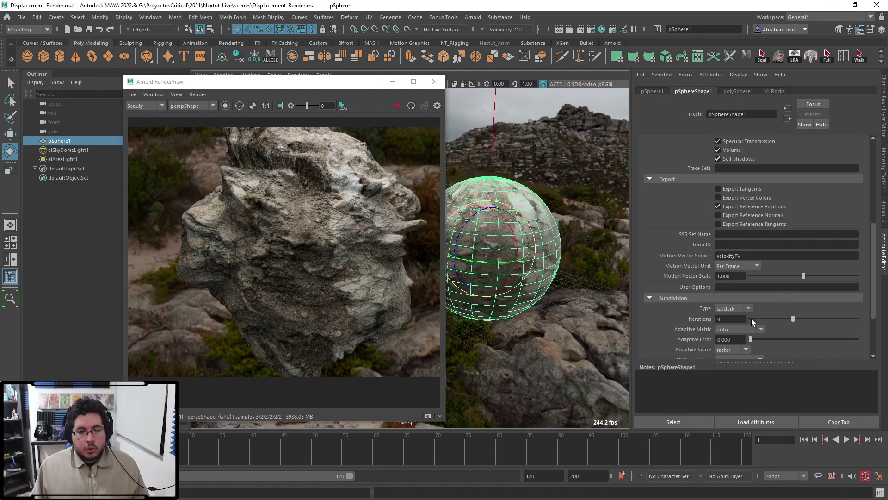
pyautogui.keyDown('alt'); pyautogui.moveTo(494, 244); pyautogui.dragTo(511, 250, button='middle'); pyautogui.keyUp('alt')
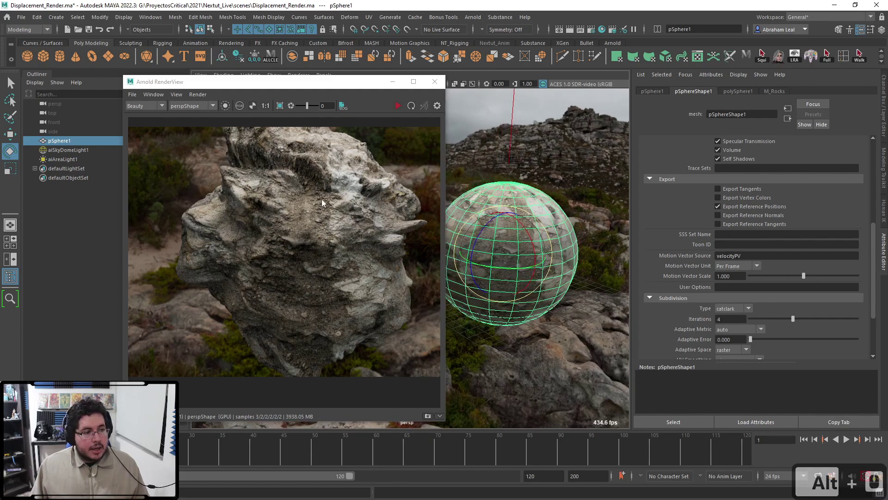
pyautogui.click(324, 134)
pyautogui.click(176, 18)
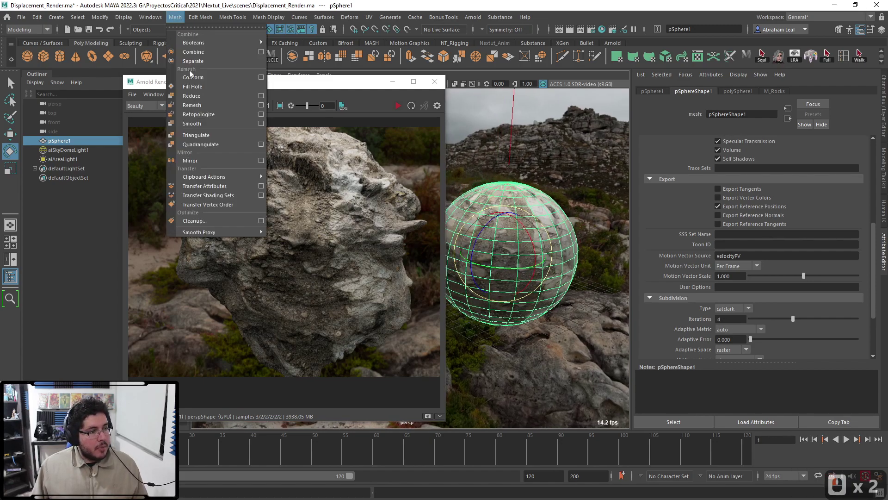
pyautogui.click(202, 120)
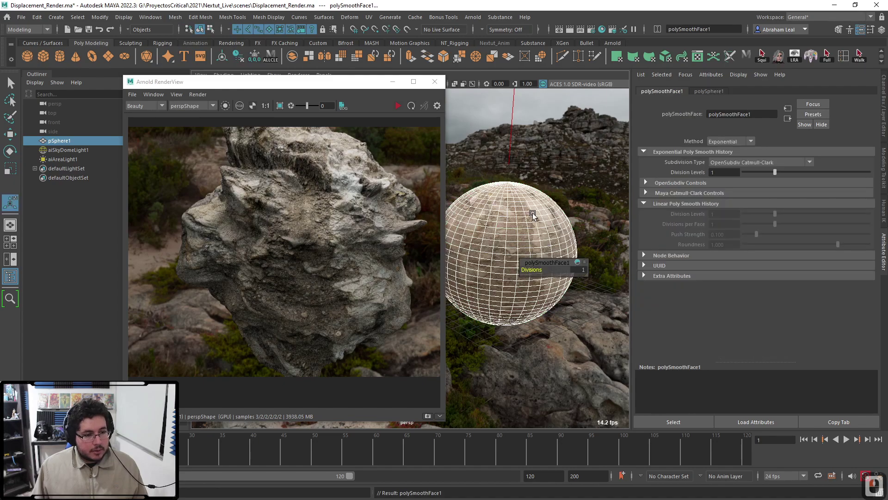
pyautogui.click(574, 184)
pyautogui.click(540, 224)
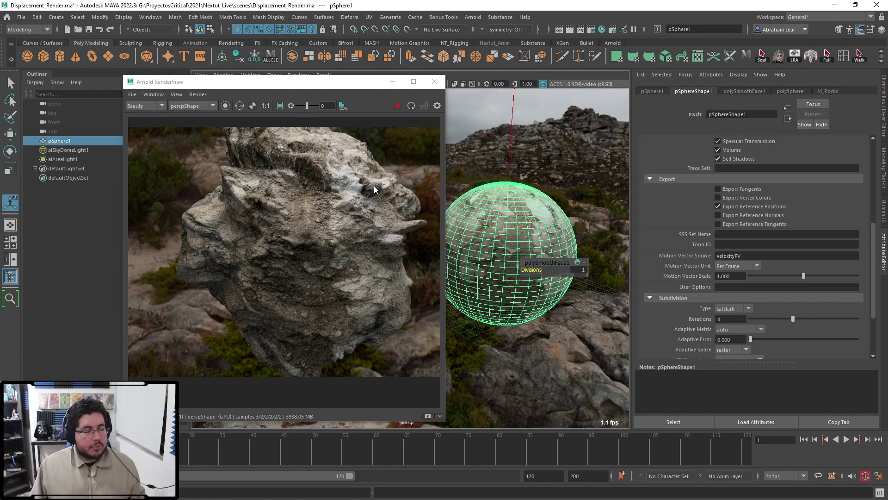
pyautogui.hotkey('ctrl', 's')
pyautogui.click(499, 224)
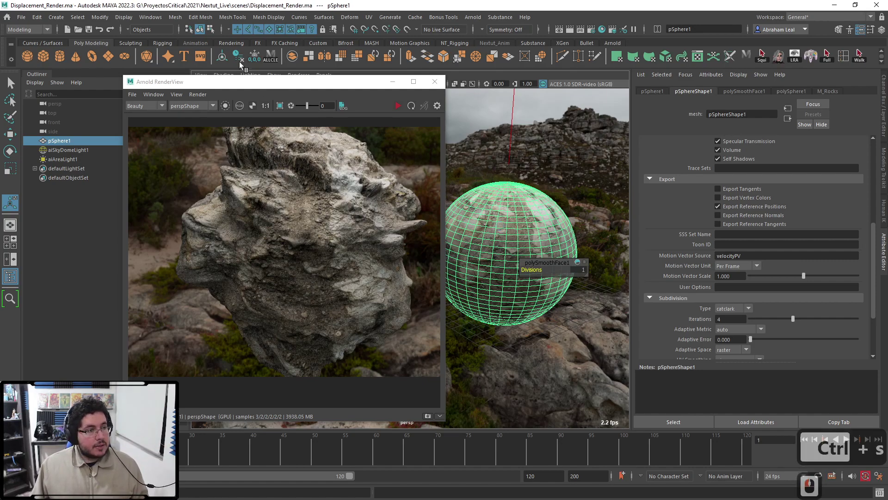
# Step: Freeze the sphere's transformations and check the System page of the render settings
pyautogui.click(255, 58)
pyautogui.click(591, 30)
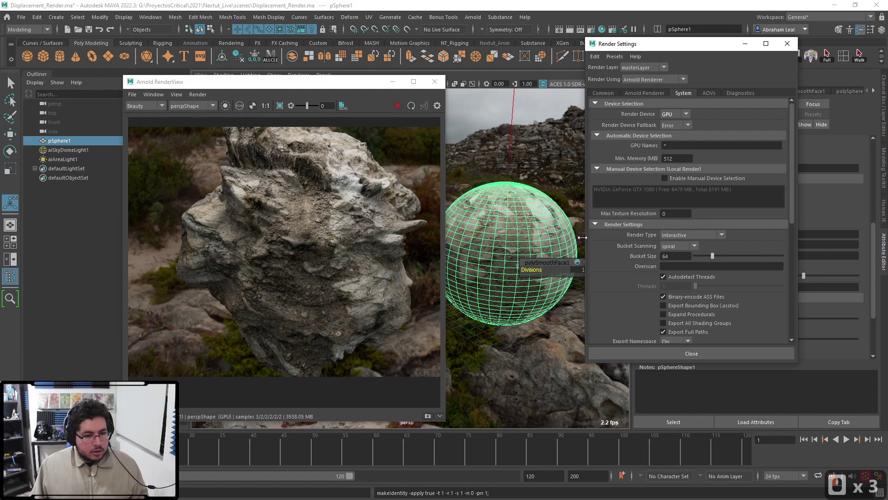
pyautogui.click(788, 43)
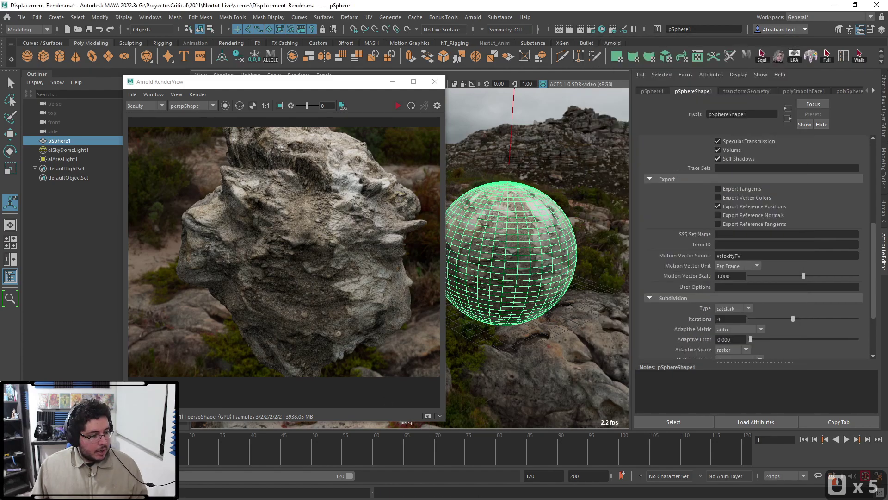
# Step: Open the Hypershade and set the Scale of the displacement shader in the M_Rocks network to 0.1
pyautogui.click(602, 30)
pyautogui.moveTo(599, 5); pyautogui.dragTo(424, 40)
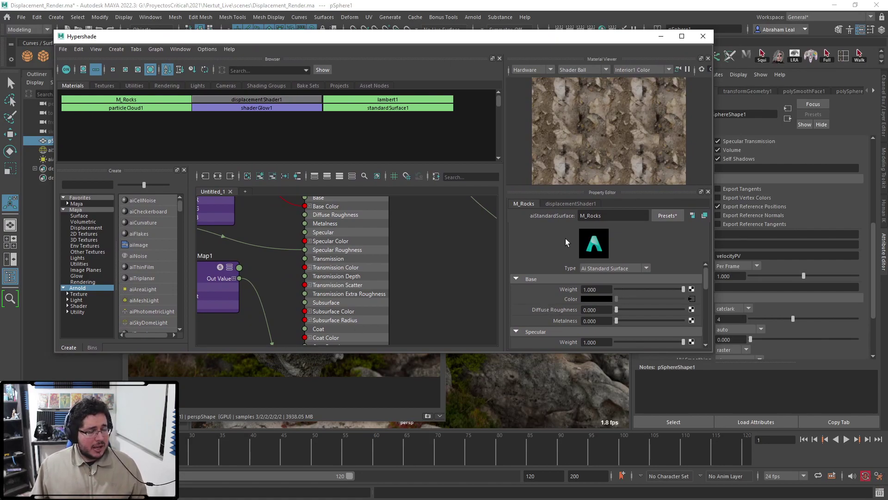
pyautogui.moveTo(460, 40); pyautogui.dragTo(428, 69)
pyautogui.moveTo(26, 74); pyautogui.dragTo(65, 85)
pyautogui.scroll(-2, 444, 317)
pyautogui.keyDown('alt'); pyautogui.moveTo(422, 307); pyautogui.dragTo(402, 281, button='middle'); pyautogui.keyUp('alt')
pyautogui.keyDown('alt'); pyautogui.moveTo(364, 305); pyautogui.dragTo(309, 221, button='middle'); pyautogui.keyUp('alt')
pyautogui.moveTo(332, 285); pyautogui.dragTo(309, 305)
pyautogui.keyDown('alt'); pyautogui.moveTo(365, 279); pyautogui.dragTo(357, 315, button='middle'); pyautogui.keyUp('alt')
pyautogui.click(390, 264)
pyautogui.moveTo(588, 311); pyautogui.dragTo(561, 309)
pyautogui.write('.1')
pyautogui.press('Return')
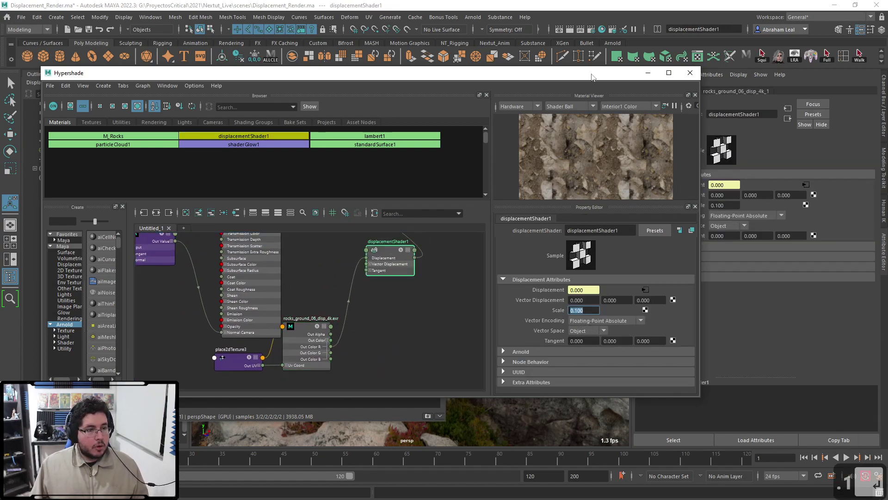
# Step: Put the Hypershade away, render the sphere in the Arnold RenderView, inspect it up close and stop the render
pyautogui.click(648, 73)
pyautogui.click(397, 106)
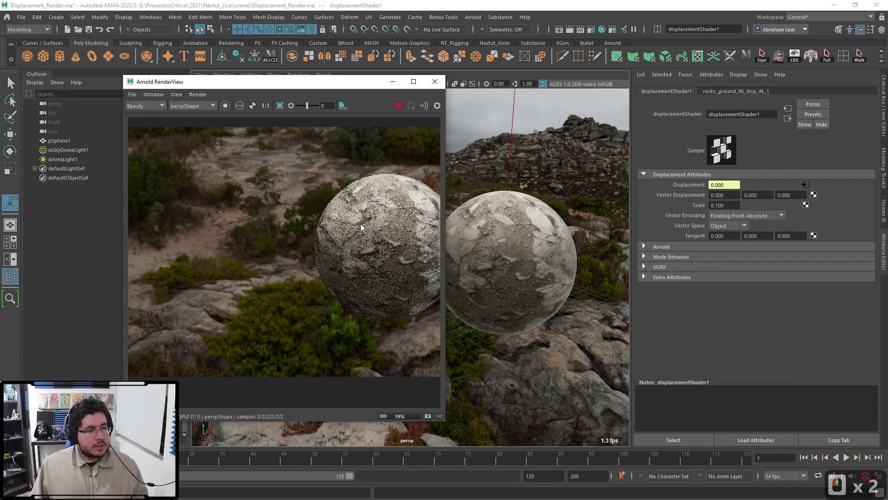
pyautogui.keyDown('alt'); pyautogui.moveTo(318, 227); pyautogui.dragTo(357, 249, button='right'); pyautogui.keyUp('alt')
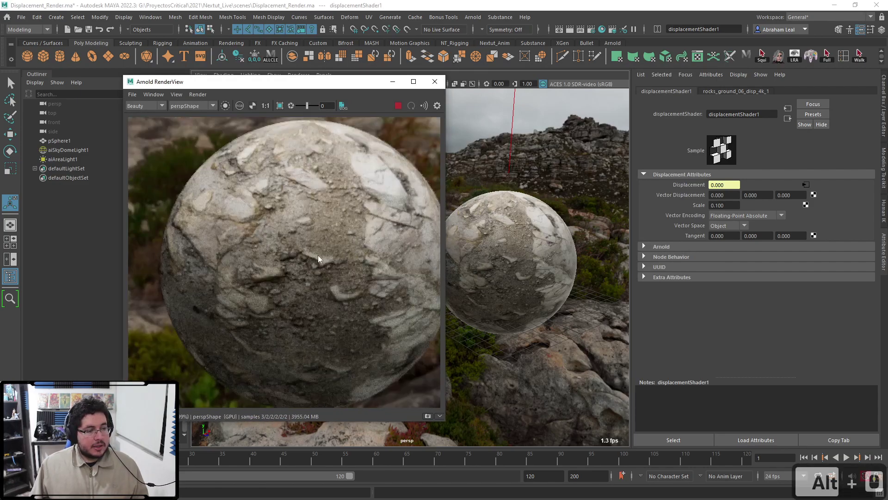
pyautogui.keyDown('alt'); pyautogui.moveTo(356, 263); pyautogui.dragTo(338, 221, button='middle'); pyautogui.keyUp('alt')
pyautogui.click(398, 105)
# Step: Set the displacement shader's Scale to 0.3 and rerender the sphere to inspect its relief
pyautogui.hotkey('alt', 'Tab')
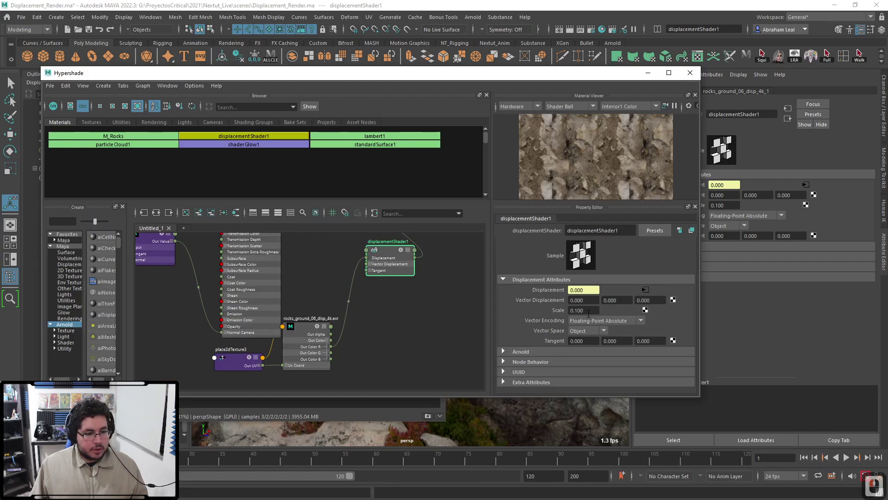
pyautogui.doubleClick(589, 313)
pyautogui.press('BackSpace')
pyautogui.write('.')
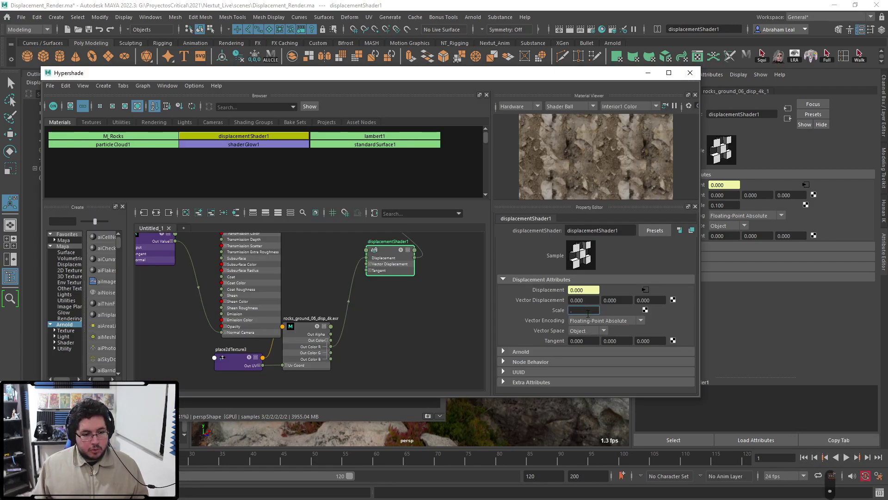
pyautogui.write('3')
pyautogui.press('Return')
pyautogui.click(648, 73)
pyautogui.click(399, 106)
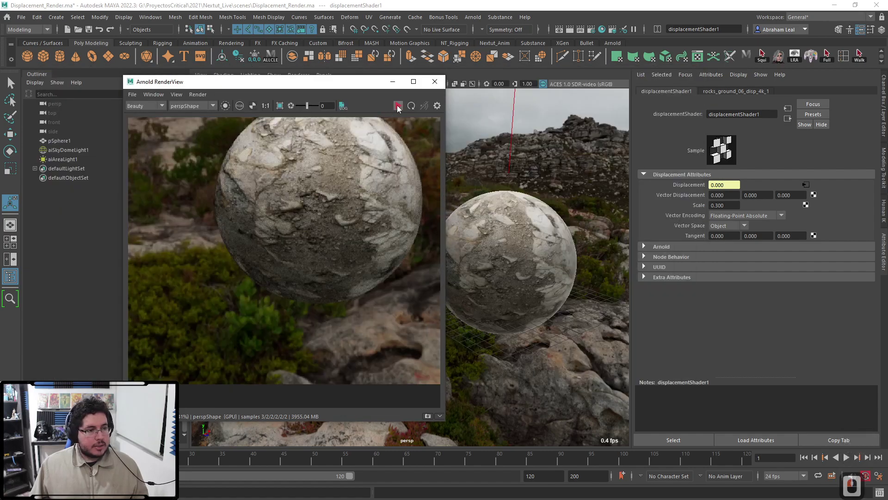
pyautogui.scroll(2, 313, 203)
pyautogui.scroll(-2, 313, 203)
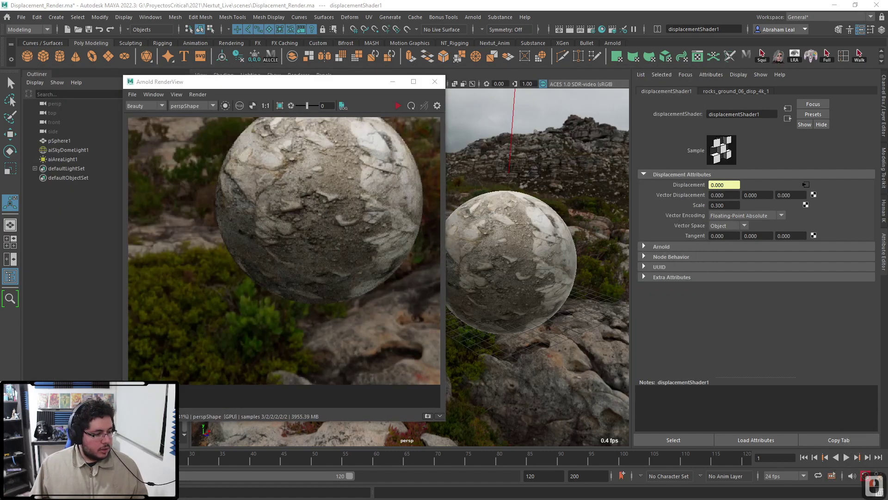
# Step: Set the displacement shader's Scale to 0.5 and restart the Arnold render
pyautogui.doubleClick(37, 492)
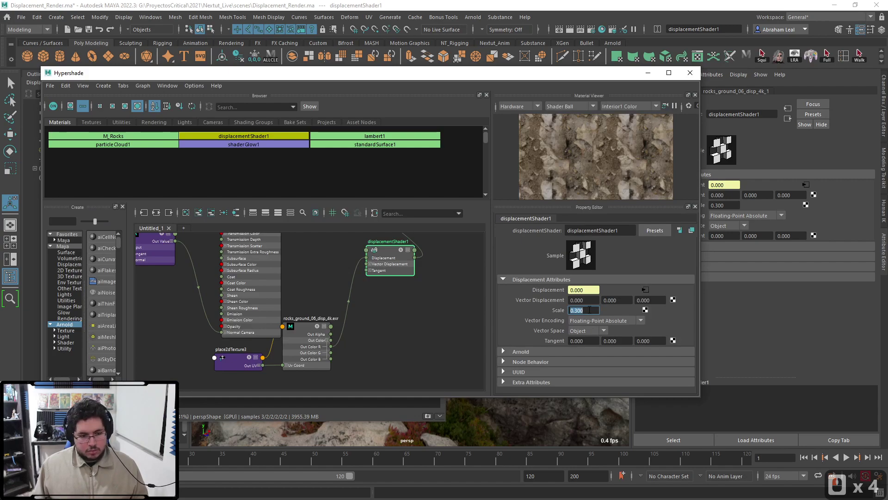
pyautogui.press('Return')
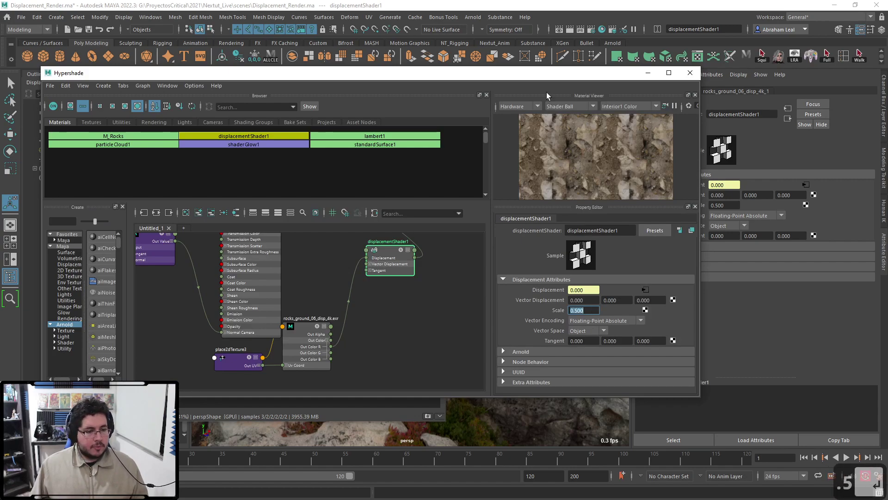
pyautogui.click(648, 72)
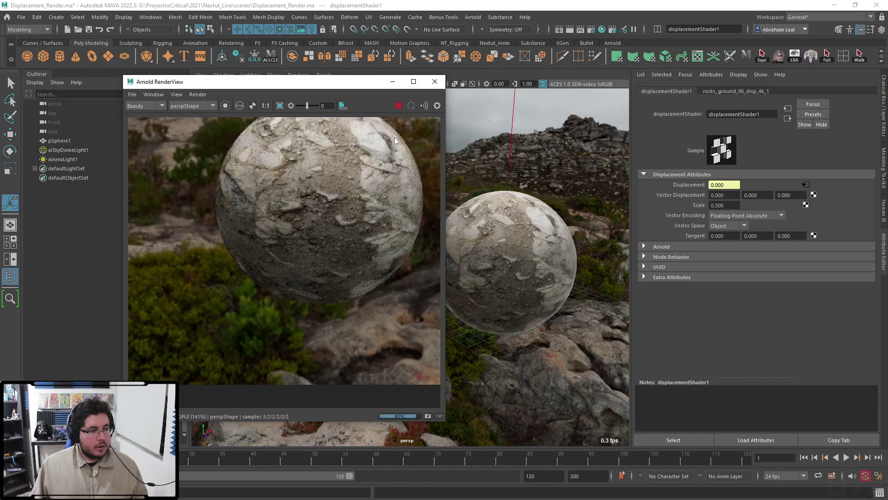
# Step: Select the sphere, reopen the Arnold RenderView to render it again, inspect the surface and stop the render
pyautogui.click(512, 228)
pyautogui.click(435, 82)
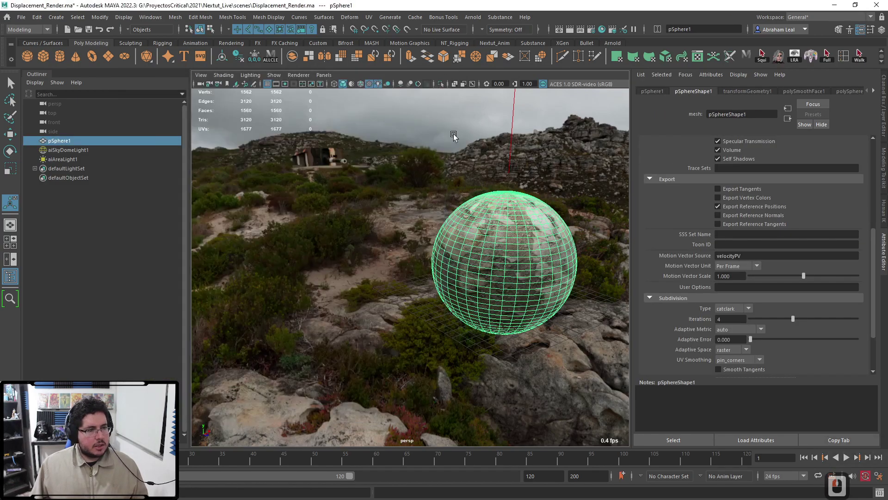
pyautogui.click(472, 17)
pyautogui.click(484, 28)
pyautogui.scroll(-2, 379, 202)
pyautogui.keyDown('alt'); pyautogui.moveTo(370, 237); pyautogui.dragTo(320, 240, button='middle'); pyautogui.keyUp('alt')
pyautogui.scroll(3, 342, 245)
pyautogui.scroll(-1, 344, 243)
pyautogui.click(399, 106)
# Step: Set the displacement shader's Scale to 1 in the Hypershade and put the Hypershade away
pyautogui.click(262, 392)
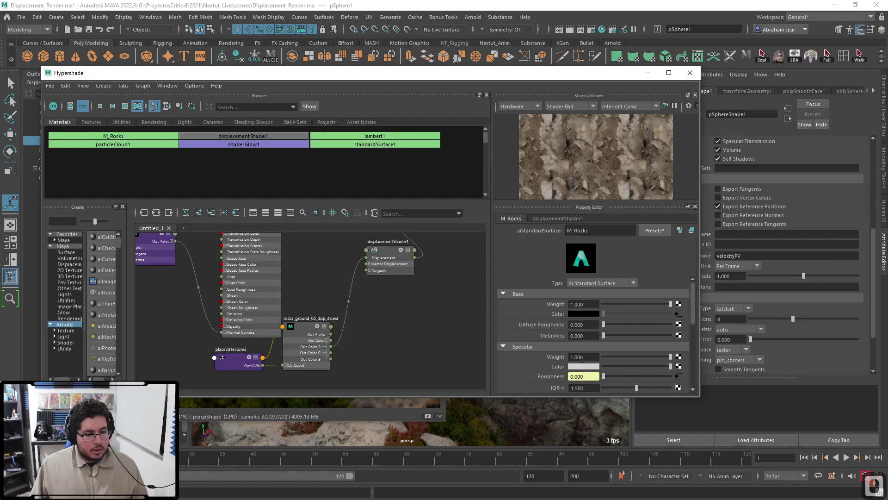
pyautogui.click(301, 343)
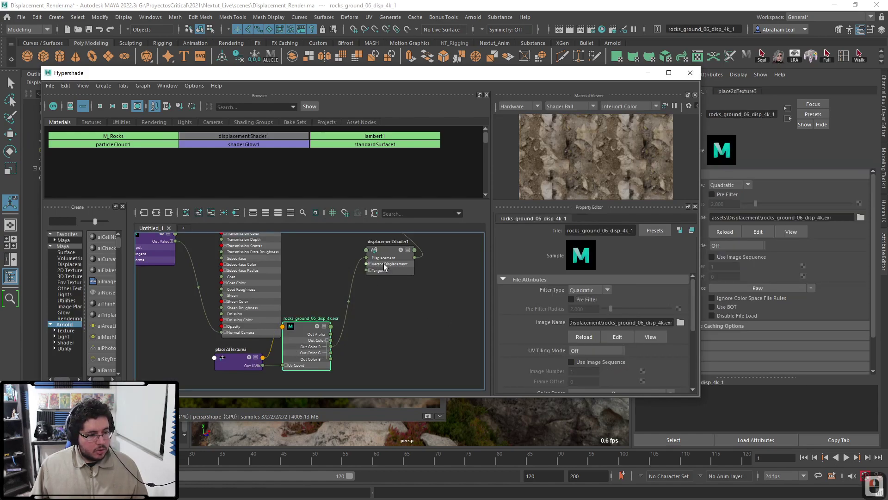
pyautogui.click(384, 262)
pyautogui.click(584, 311)
pyautogui.write('1')
pyautogui.press('Return')
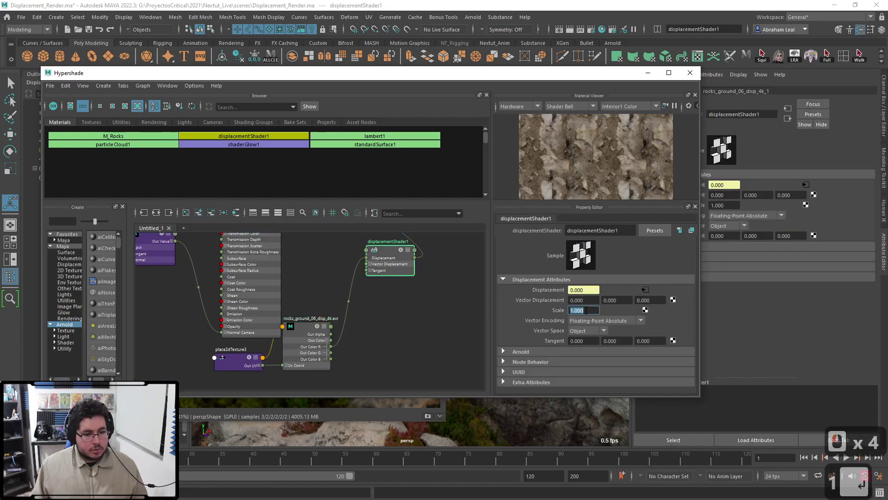
pyautogui.click(648, 73)
# Step: Rerender the sphere and examine its displaced surface up close in the Arnold RenderView
pyautogui.click(399, 106)
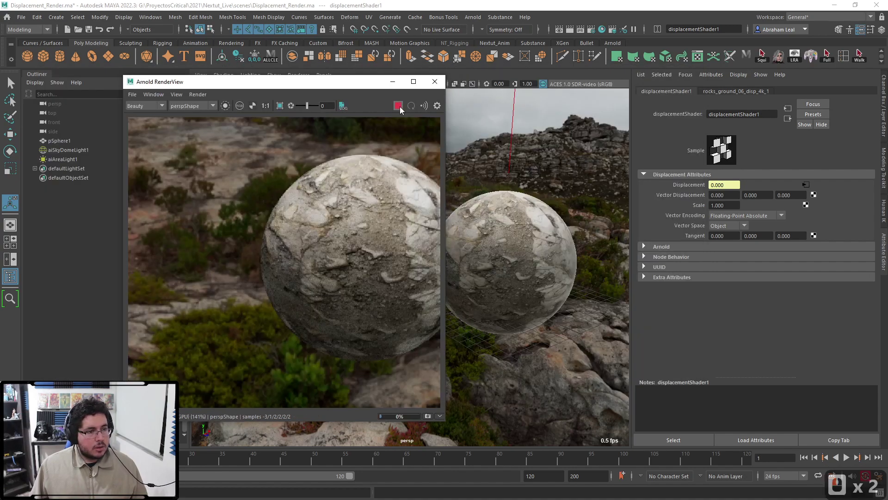
pyautogui.scroll(3, 385, 257)
pyautogui.scroll(-2, 390, 260)
pyautogui.keyDown('alt'); pyautogui.moveTo(389, 260); pyautogui.dragTo(321, 256, button='middle'); pyautogui.keyUp('alt')
# Step: Select the sphere, review its Arnold subdivision settings and stop the render
pyautogui.click(502, 244)
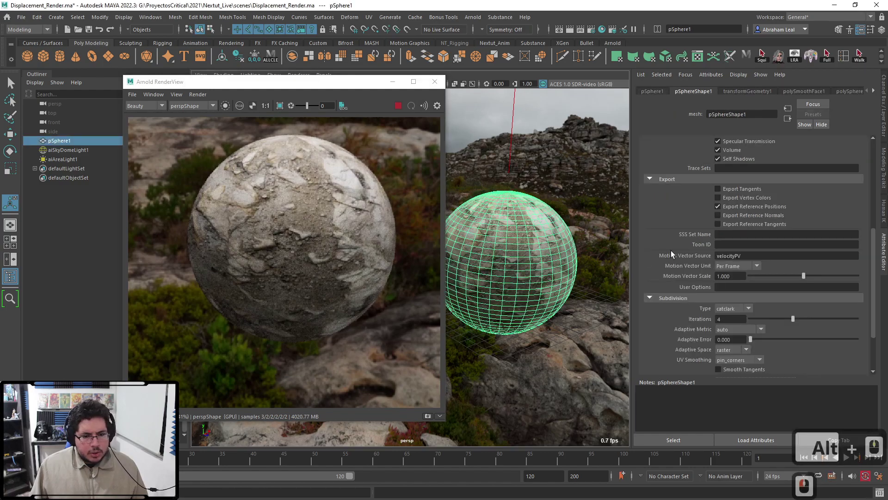
pyautogui.scroll(-3, 741, 310)
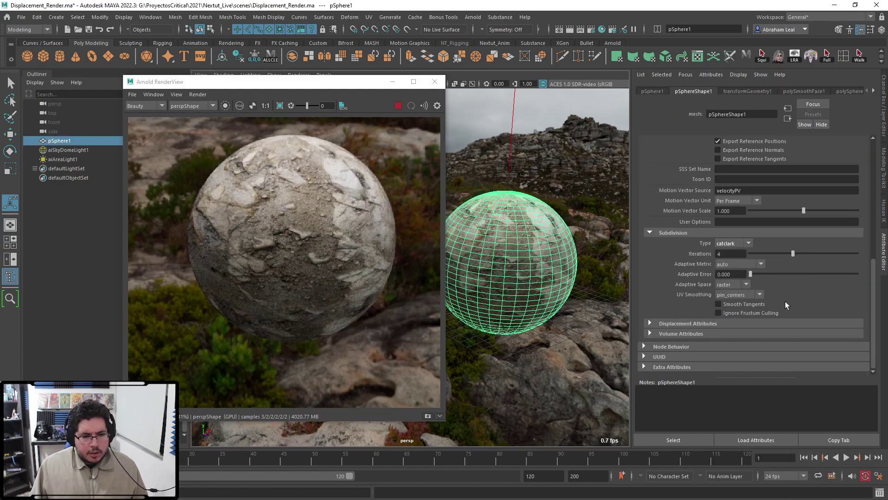
pyautogui.scroll(-2, 303, 202)
pyautogui.scroll(1, 312, 204)
pyautogui.click(399, 106)
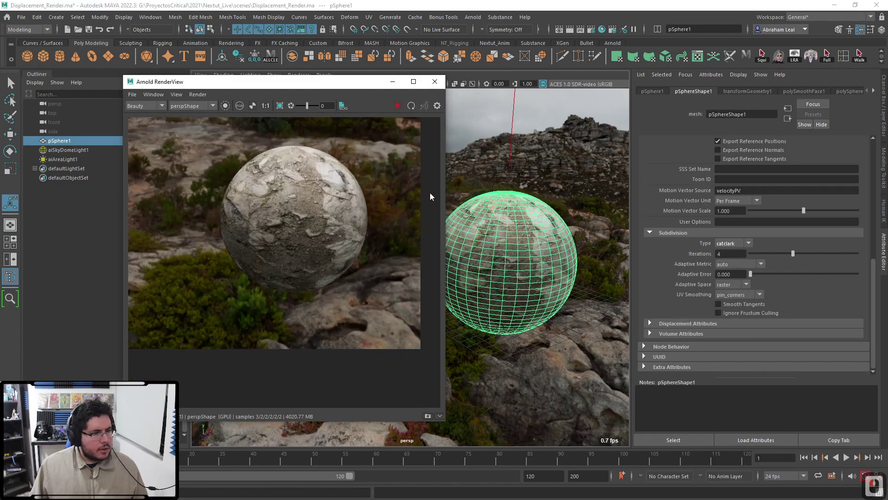
# Step: Replace the old sphere with a new, enlarged polygon sphere raised above the grid
pyautogui.click(514, 241)
pyautogui.press('Delete')
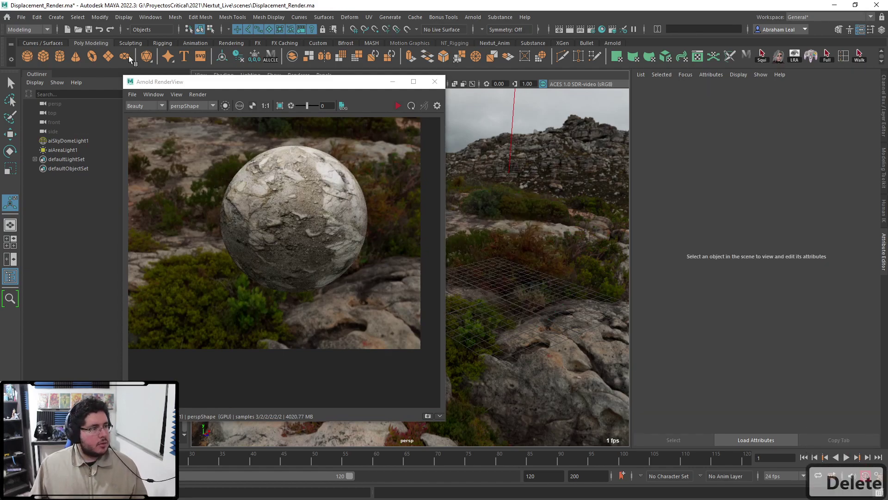
pyautogui.hotkey('ctrl', 'z')
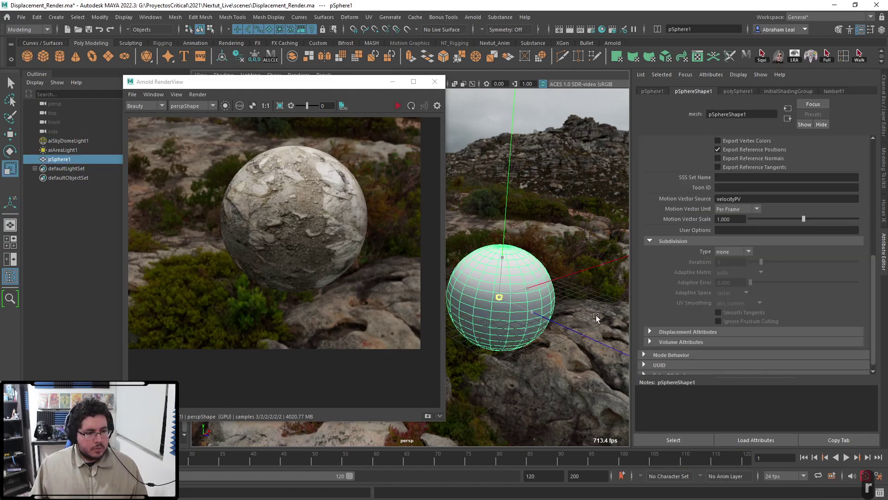
pyautogui.press('w')
pyautogui.moveTo(507, 239); pyautogui.dragTo(509, 188)
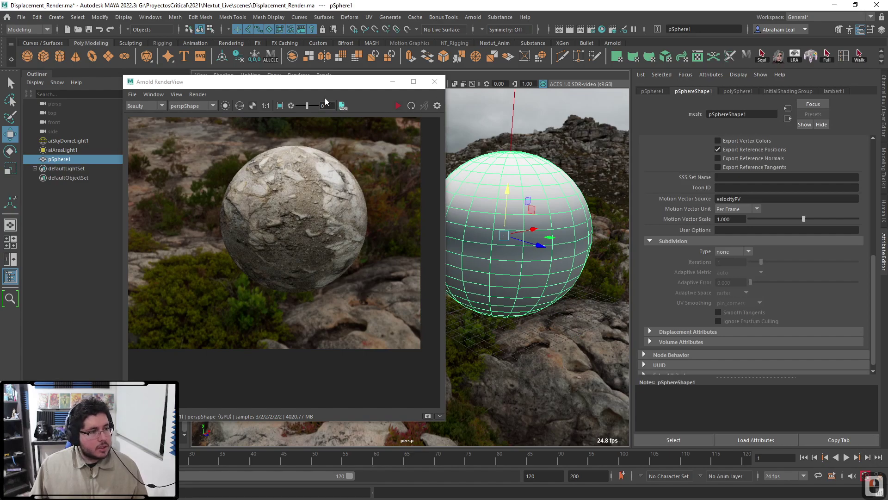
# Step: Smooth the new sphere with 1 division level and clean up its history and transformations
pyautogui.click(175, 17)
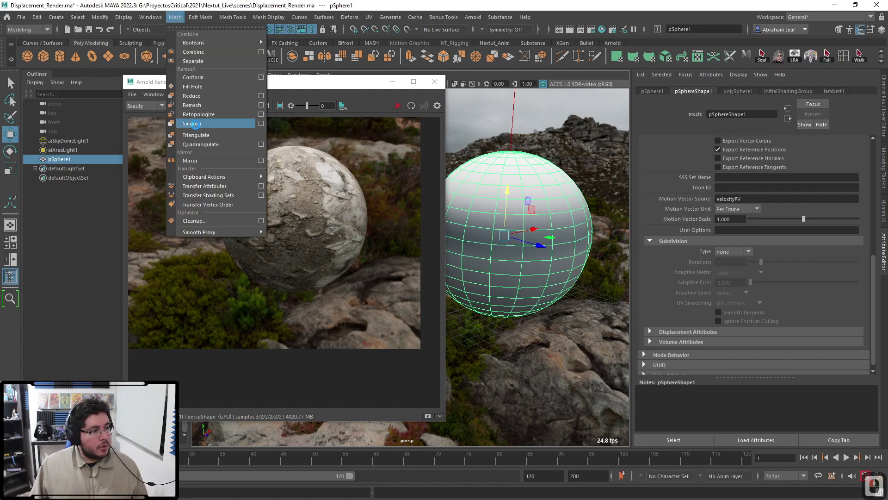
pyautogui.click(199, 122)
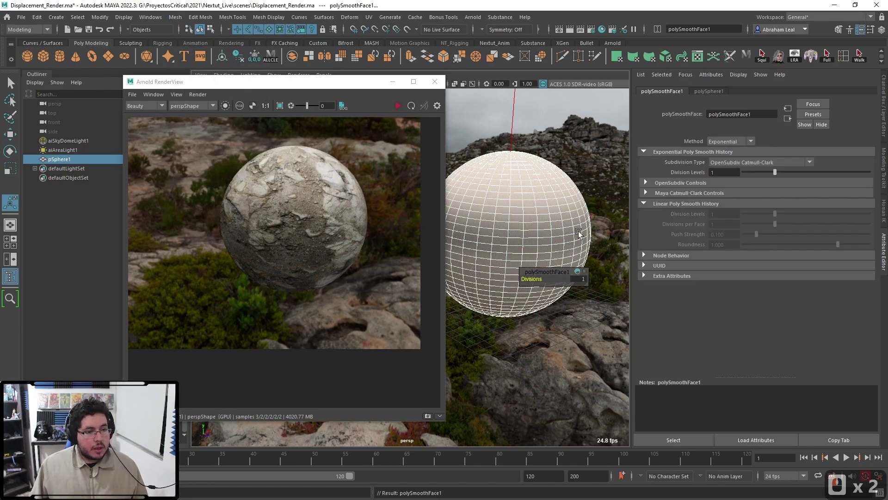
pyautogui.click(237, 58)
pyautogui.click(254, 57)
# Step: Set the new sphere's Arnold subdivision to catclark with 4 iterations and assign the M_Rocks material to it
pyautogui.click(522, 203)
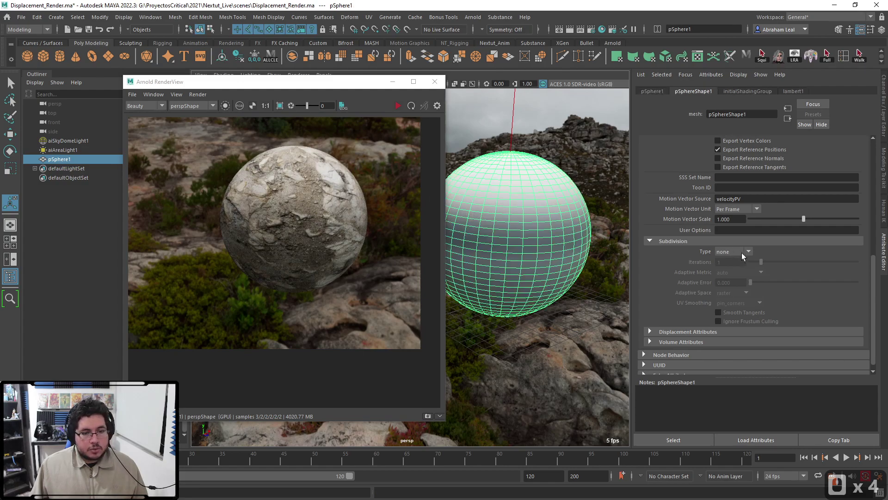
pyautogui.click(732, 269)
pyautogui.moveTo(761, 262); pyautogui.dragTo(791, 264)
pyautogui.moveTo(522, 211)
pyautogui.mouseDown(button='right')
pyautogui.moveTo(531, 463)
pyautogui.moveTo(583, 461)
pyautogui.mouseUp(button='right')
# Step: Render the new sphere in the Arnold RenderView, inspect it and frame the perspective camera closer on it
pyautogui.click(399, 109)
pyautogui.scroll(-1, 361, 215)
pyautogui.keyDown('alt'); pyautogui.moveTo(361, 218); pyautogui.dragTo(354, 245, button='middle'); pyautogui.keyUp('alt')
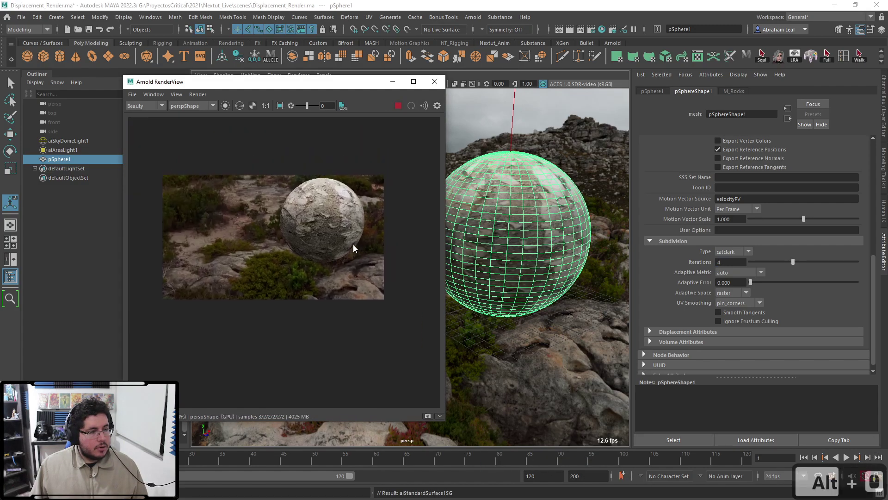
pyautogui.scroll(3, 354, 236)
pyautogui.scroll(-2, 350, 232)
pyautogui.scroll(-3, 527, 254)
pyautogui.moveTo(528, 254)
pyautogui.keyDown('alt'); pyautogui.mouseDown(button='middle')
pyautogui.moveTo(515, 286)
pyautogui.moveTo(515, 260)
pyautogui.mouseUp(button='middle'); pyautogui.keyUp('alt')
pyautogui.scroll(3, 532, 272)
pyautogui.scroll(3, 504, 280)
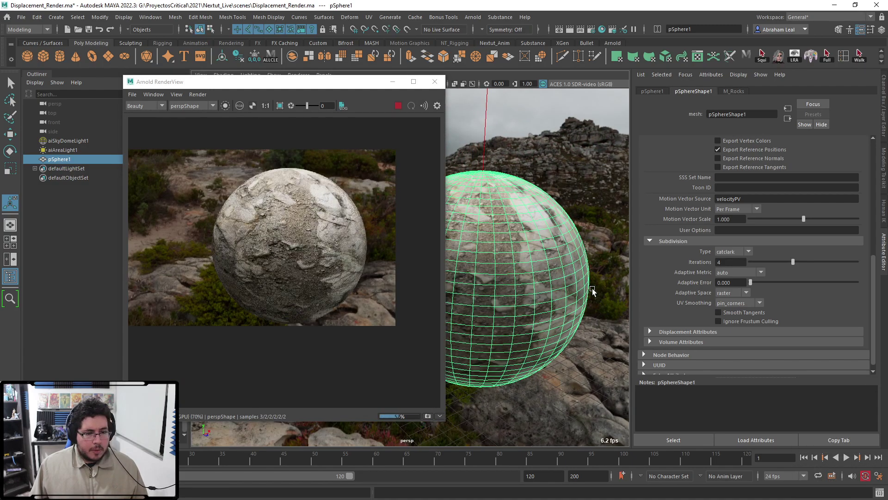
# Step: Bring back the Hypershade and arrange it beside the Arnold RenderView so that the render stays visible
pyautogui.hotkey('alt', 'Tab')
pyautogui.moveTo(466, 73); pyautogui.dragTo(703, 70)
pyautogui.click(230, 86)
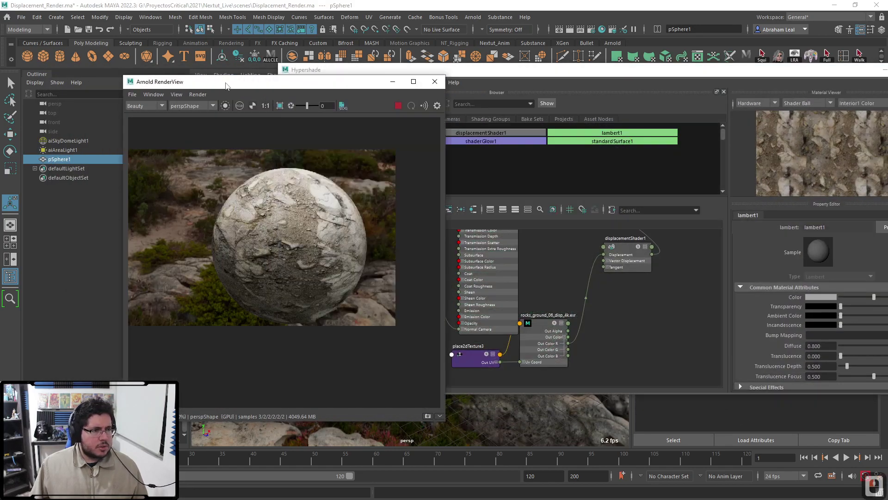
pyautogui.moveTo(229, 85); pyautogui.dragTo(139, 69)
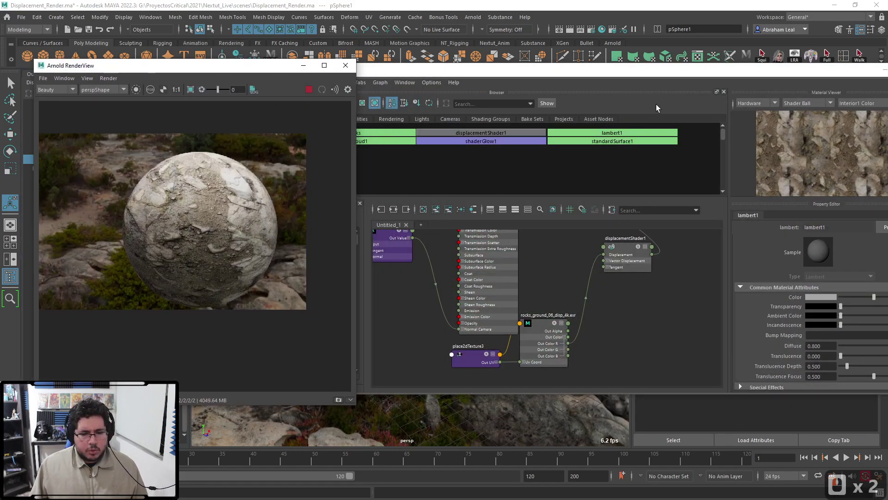
# Step: Set the displacement shader's Scale to 10 and inspect the updated render up close
pyautogui.click(621, 254)
pyautogui.keyDown('alt'); pyautogui.moveTo(641, 300); pyautogui.dragTo(585, 320, button='middle'); pyautogui.keyUp('alt')
pyautogui.scroll(-2, 632, 308)
pyautogui.write('10')
pyautogui.press('Return')
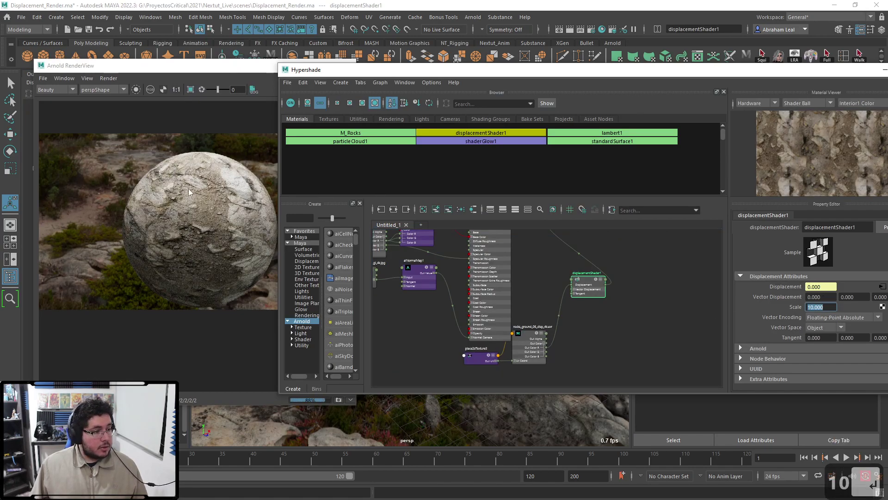
pyautogui.scroll(3, 192, 186)
pyautogui.keyDown('alt'); pyautogui.moveTo(197, 209); pyautogui.dragTo(172, 192, button='middle'); pyautogui.keyUp('alt')
# Step: Set Repeat UV to 2 by 2 on the place2dTexture node of the displacement texture
pyautogui.scroll(-2, 245, 238)
pyautogui.keyDown('alt'); pyautogui.moveTo(582, 317); pyautogui.dragTo(588, 247, button='middle'); pyautogui.keyUp('alt')
pyautogui.scroll(2, 564, 259)
pyautogui.click(465, 284)
pyautogui.doubleClick(818, 357)
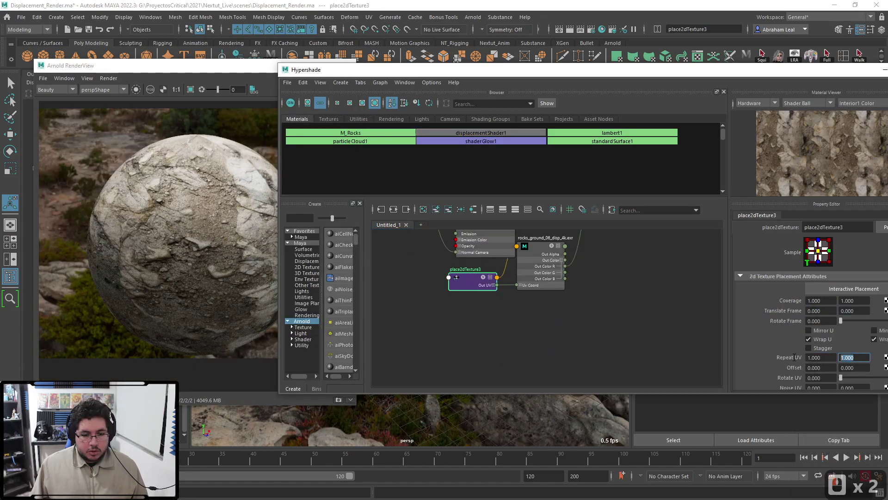
pyautogui.write('2')
pyautogui.press('Return')
pyautogui.moveTo(825, 357); pyautogui.dragTo(780, 352)
pyautogui.write('2')
pyautogui.press('Return')
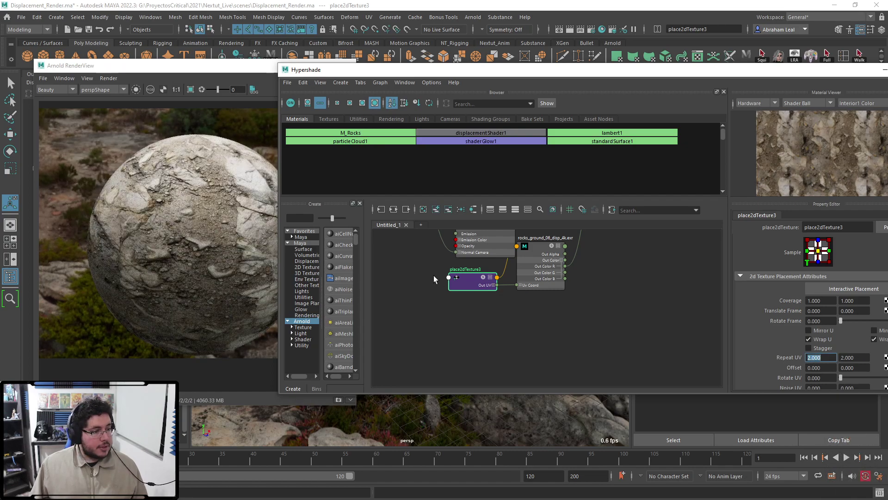
# Step: Set the Scale of the displacement shader fed by the rocks_ground_06 displacement texture to 100
pyautogui.click(530, 264)
pyautogui.keyDown('alt'); pyautogui.moveTo(630, 284); pyautogui.dragTo(619, 307, button='middle'); pyautogui.keyUp('alt')
pyautogui.keyDown('alt'); pyautogui.moveTo(612, 234); pyautogui.dragTo(596, 285, button='middle'); pyautogui.keyUp('alt')
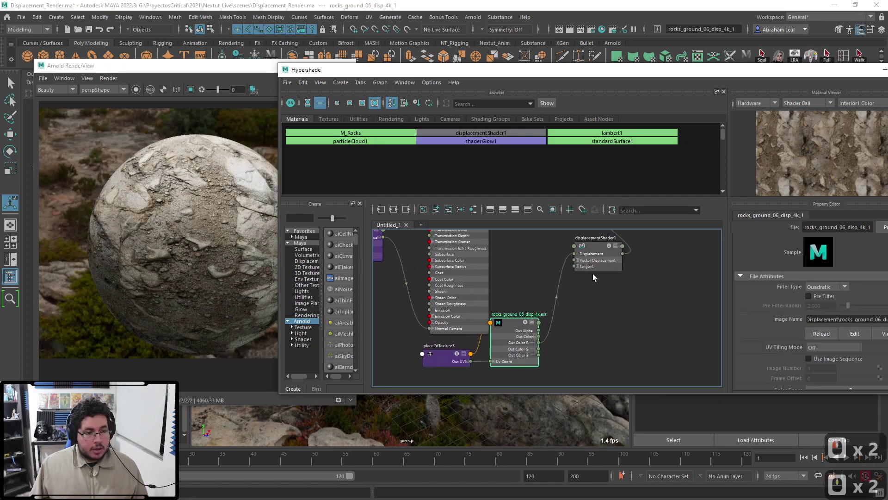
pyautogui.click(589, 251)
pyautogui.doubleClick(819, 307)
pyautogui.write('100')
pyautogui.press('Return')
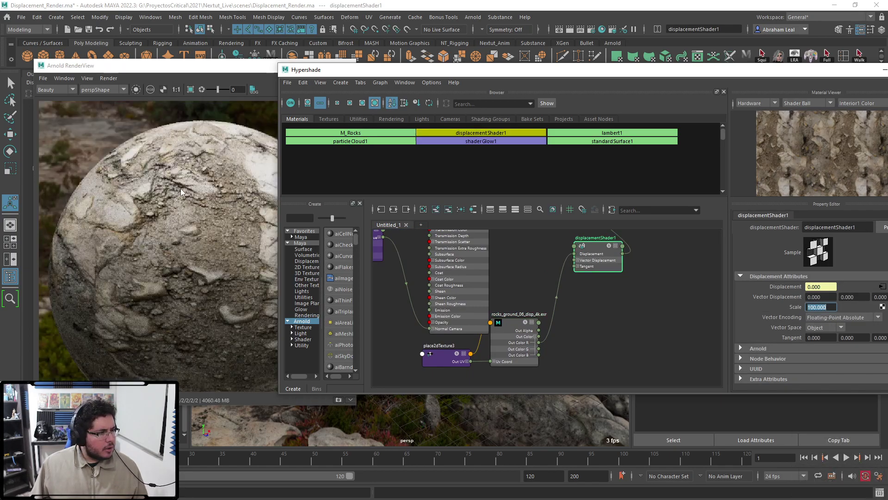
# Step: Set the displacement shader's Scale to 500 and inspect the whole sphere in the render
pyautogui.write('500')
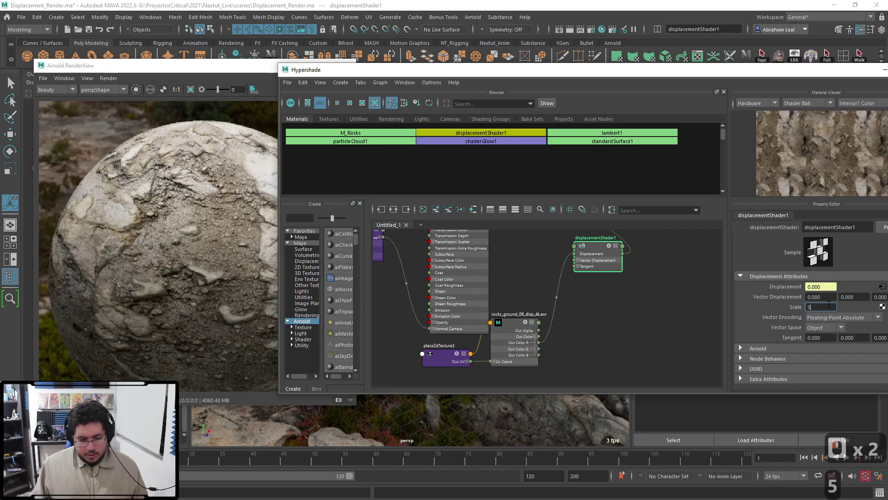
pyautogui.press('Return')
pyautogui.scroll(-3, 215, 298)
pyautogui.keyDown('alt'); pyautogui.moveTo(204, 299); pyautogui.dragTo(168, 293, button='middle'); pyautogui.keyUp('alt')
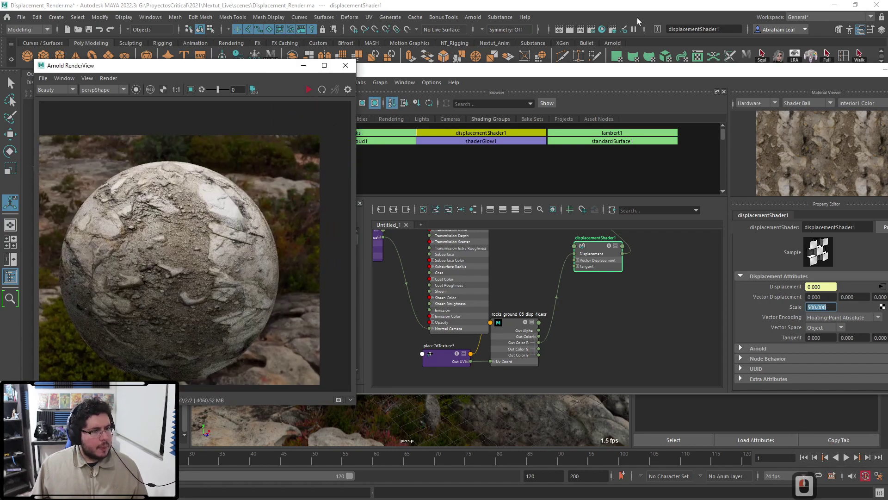
# Step: Switch the Arnold render device to CPU in the render settings, restart the render and inspect it up close
pyautogui.click(581, 30)
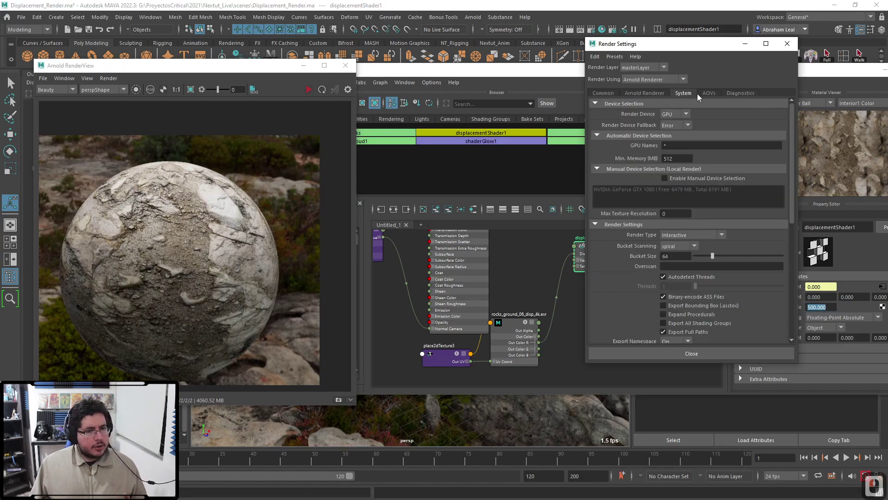
pyautogui.click(676, 114)
pyautogui.click(673, 124)
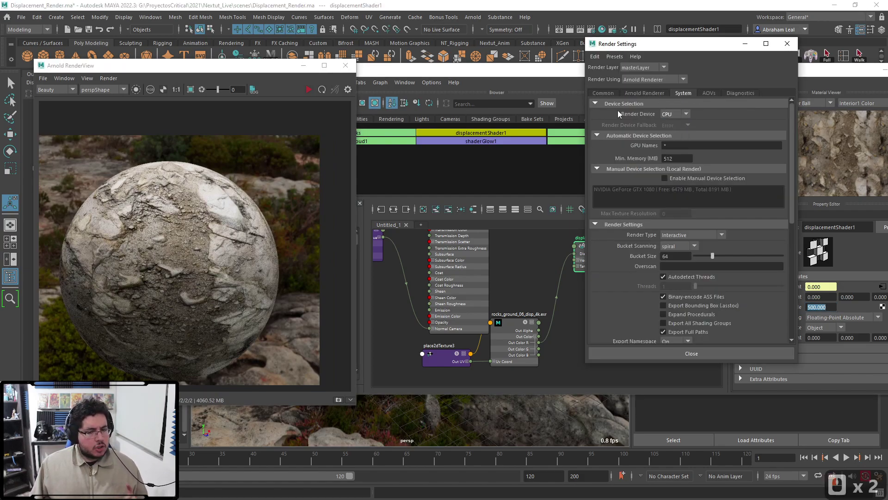
pyautogui.click(309, 89)
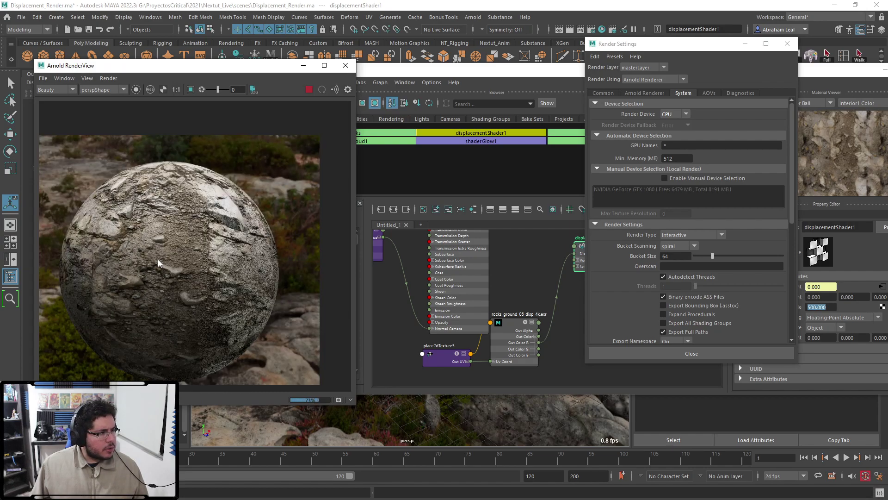
pyautogui.scroll(3, 158, 260)
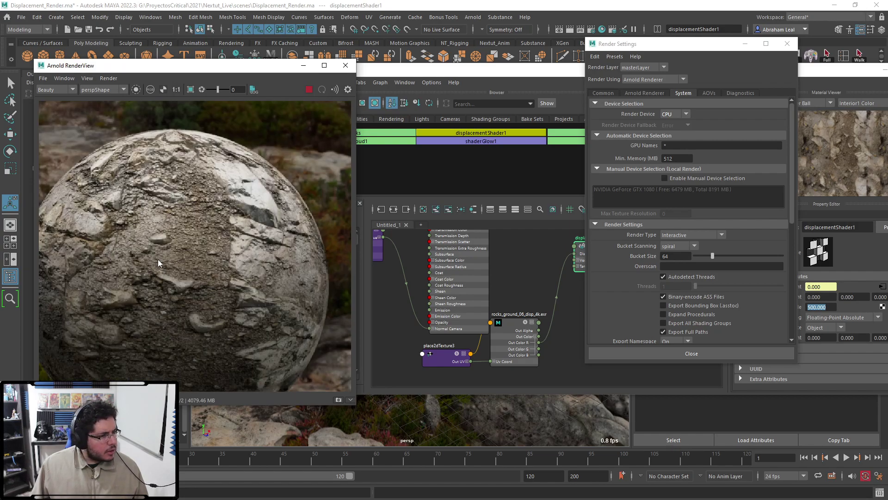
# Step: Set the displacement shader's Scale to 5000 and bring the Arnold RenderView forward to check the relief
pyautogui.click(817, 308)
pyautogui.write('0')
pyautogui.press('Return')
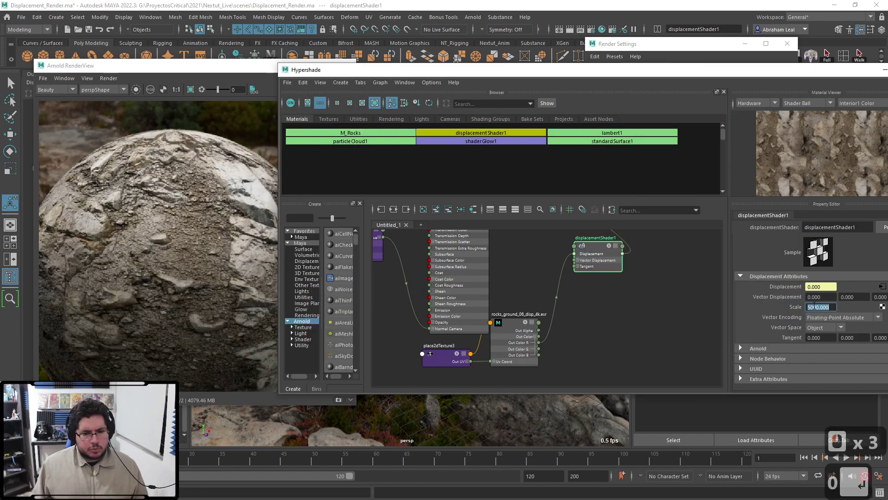
pyautogui.click(208, 100)
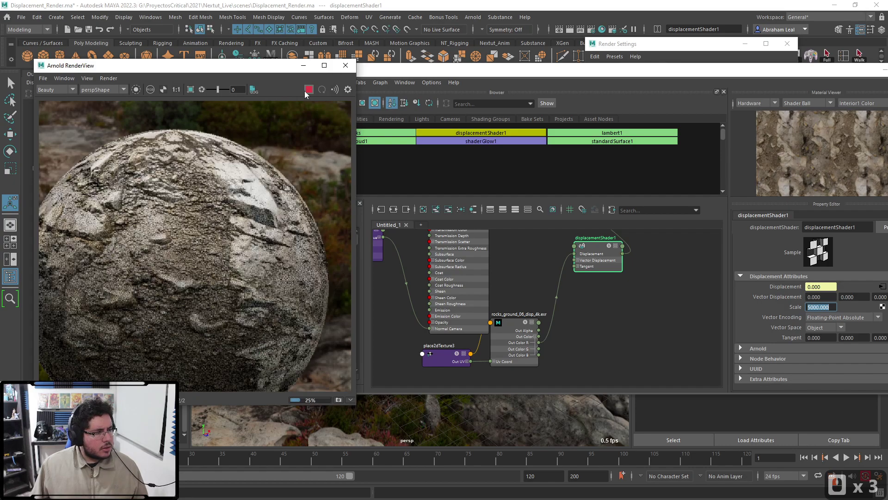
# Step: Move the Hypershade window lower and review the displacement nodes in the M_Rocks graph
pyautogui.moveTo(658, 69); pyautogui.dragTo(301, 123)
pyautogui.moveTo(183, 296)
pyautogui.keyDown('alt'); pyautogui.mouseDown(button='middle')
pyautogui.moveTo(200, 339)
pyautogui.moveTo(196, 386)
pyautogui.moveTo(225, 365)
pyautogui.mouseUp(button='middle'); pyautogui.keyUp('alt')
pyautogui.moveTo(160, 359); pyautogui.dragTo(164, 313)
pyautogui.scroll(-3, 202, 361)
pyautogui.keyDown('alt'); pyautogui.moveTo(202, 361); pyautogui.dragTo(273, 347, button='middle'); pyautogui.keyUp('alt')
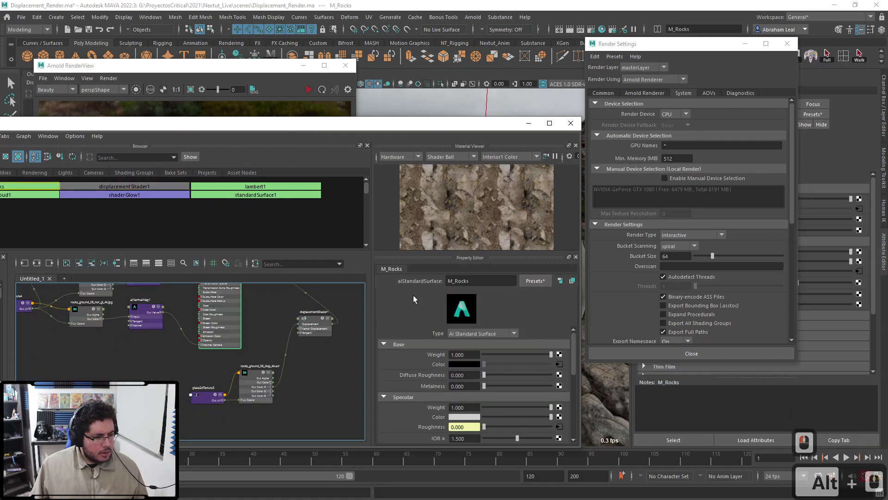
# Step: Minimise the Hypershade, select the sphere, move the Render Settings aside and expand the shape's Displacement Attributes
pyautogui.click(529, 124)
pyautogui.click(468, 305)
pyautogui.moveTo(699, 43); pyautogui.dragTo(508, 47)
pyautogui.scroll(-1, 691, 274)
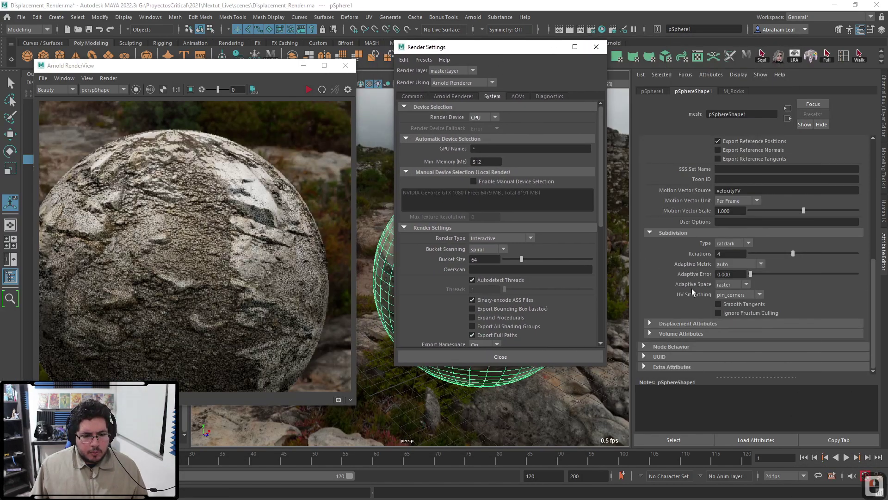
pyautogui.click(654, 324)
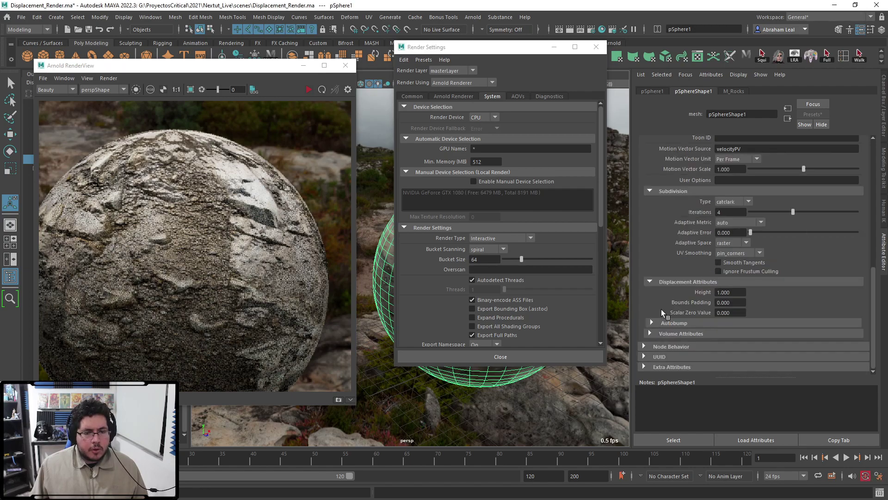
# Step: Set the sphere's displacement Height to 10 and check the whole frame in the render
pyautogui.write('10')
pyautogui.press('Return')
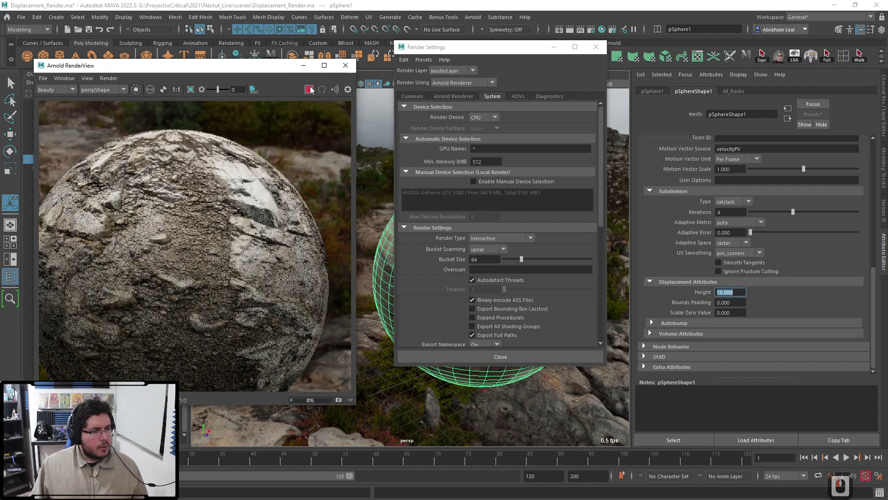
pyautogui.scroll(-5, 271, 189)
# Step: Set the sphere's displacement Height to 3, check the render and stop it
pyautogui.moveTo(737, 293); pyautogui.dragTo(679, 302)
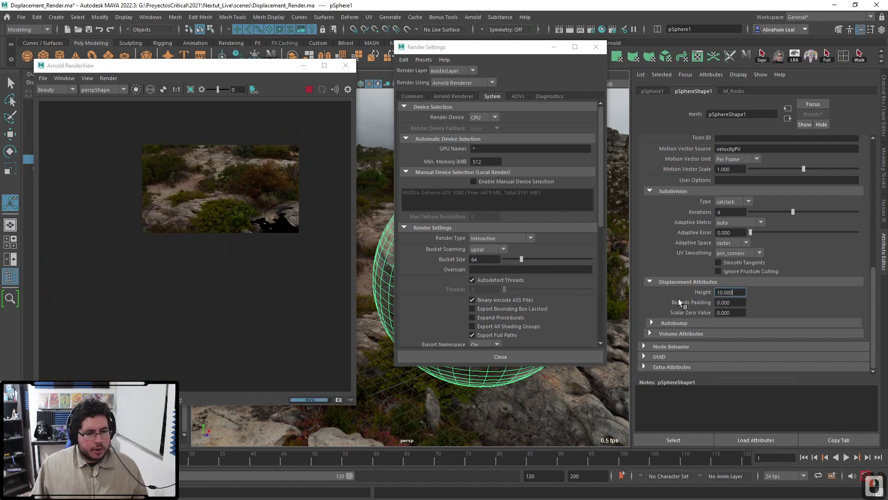
pyautogui.moveTo(730, 293); pyautogui.dragTo(704, 296)
pyautogui.write('3')
pyautogui.press('Return')
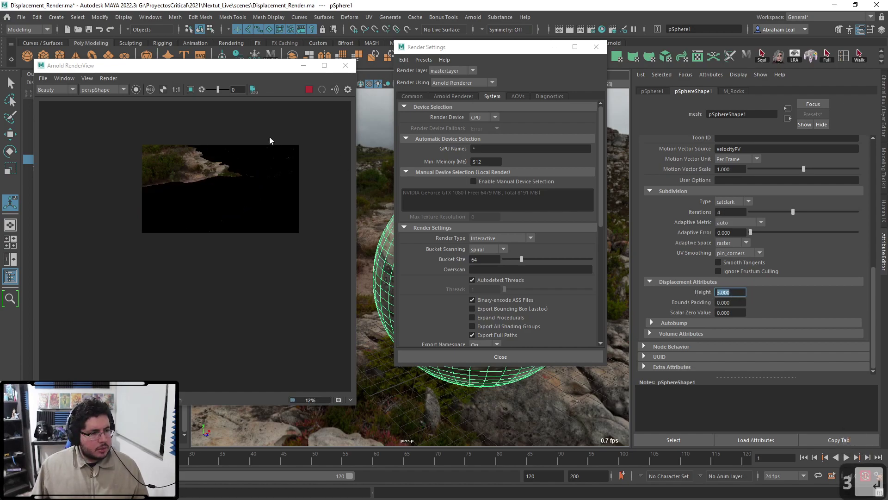
pyautogui.scroll(3, 216, 184)
pyautogui.click(309, 89)
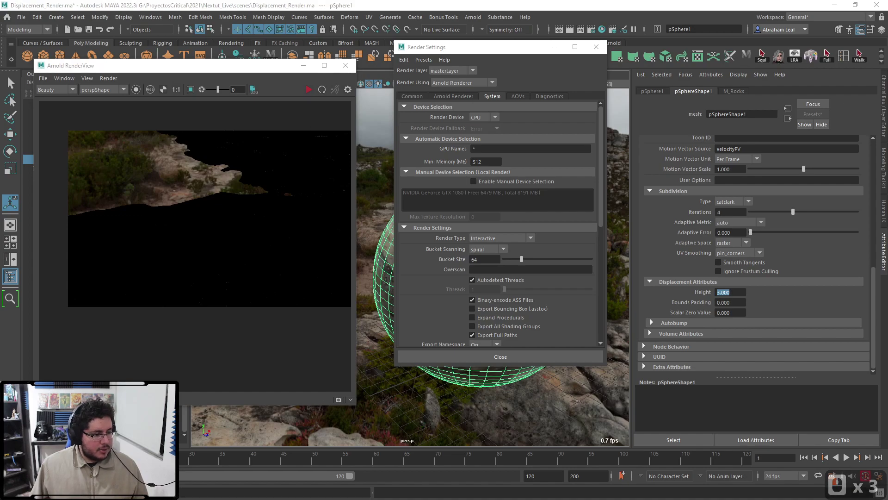
# Step: Bring back the Hypershade and set the displacement shader's Scale to 1
pyautogui.hotkey('alt', 'Tab')
pyautogui.click(249, 388)
pyautogui.click(321, 329)
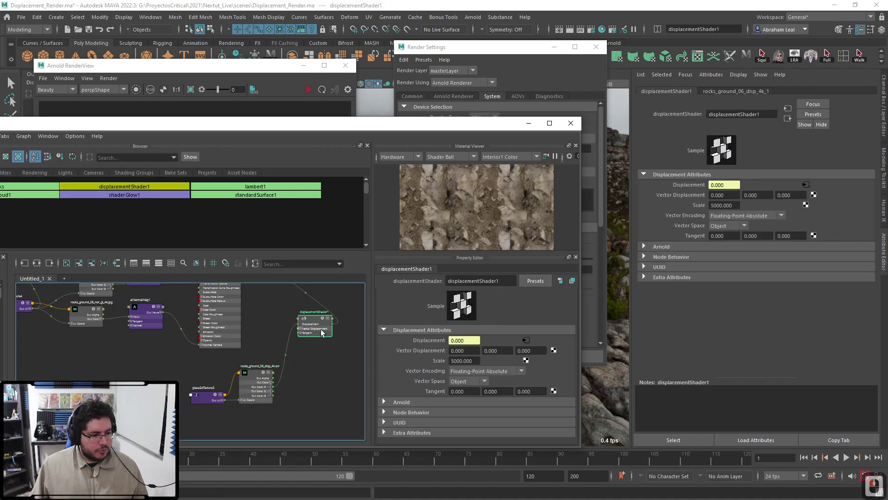
pyautogui.click(466, 361)
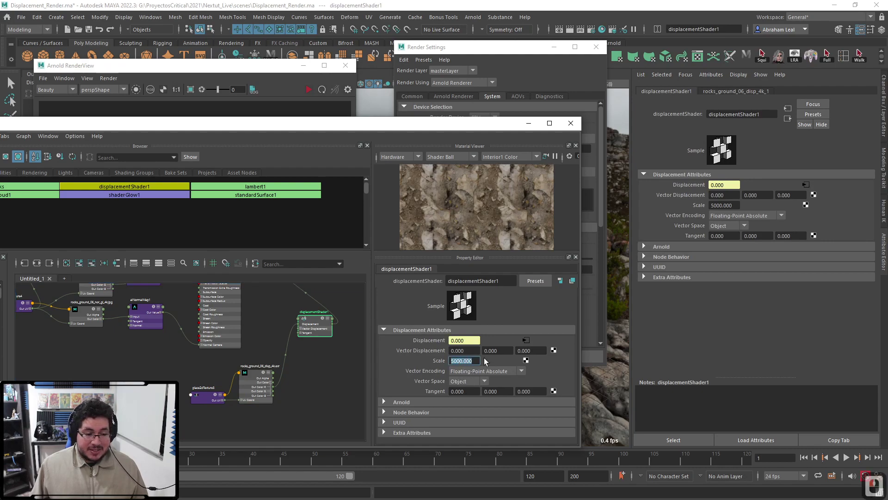
pyautogui.write('1')
pyautogui.press('Return')
# Step: Restart the Arnold render and minimise the Hypershade and Render Settings windows
pyautogui.click(265, 63)
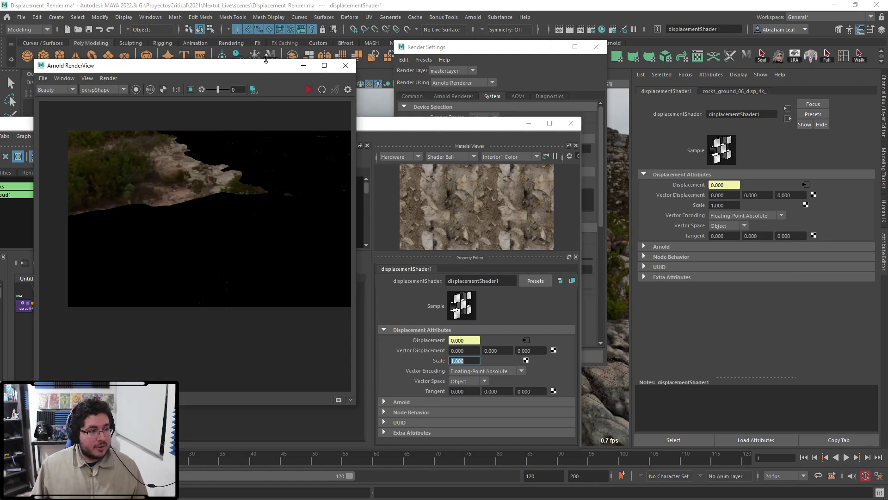
pyautogui.click(306, 88)
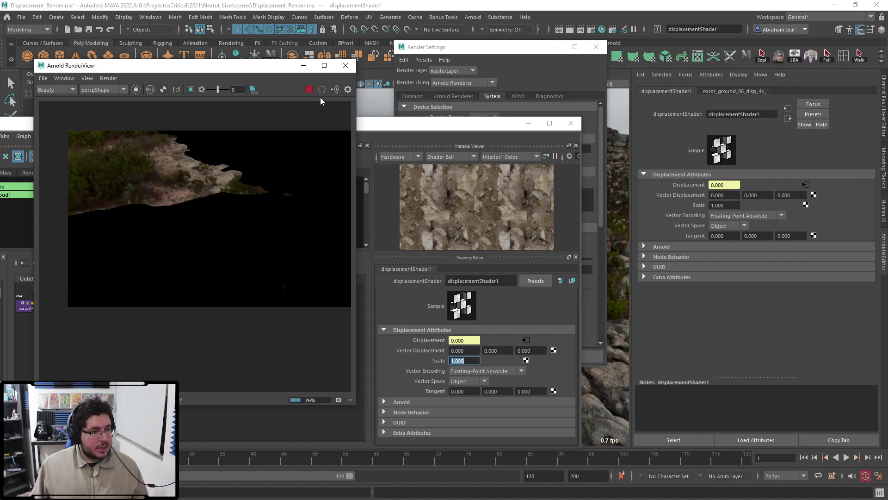
pyautogui.click(529, 123)
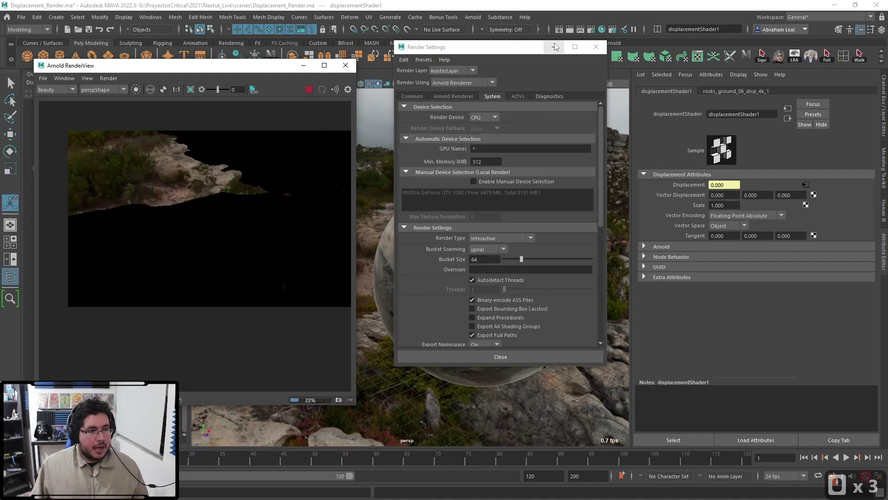
pyautogui.click(555, 47)
# Step: Select the sphere and try displacement Height values of 1, 2 and 3 in turn
pyautogui.click(442, 262)
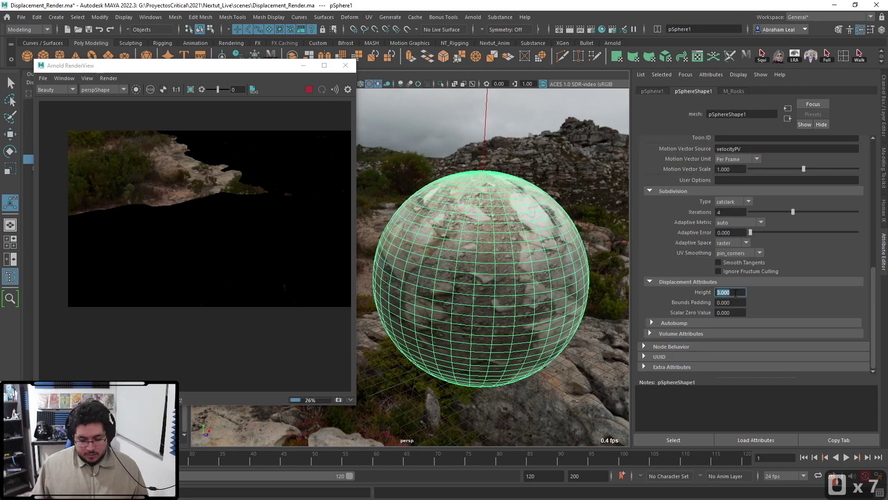
pyautogui.write('1')
pyautogui.press('Return')
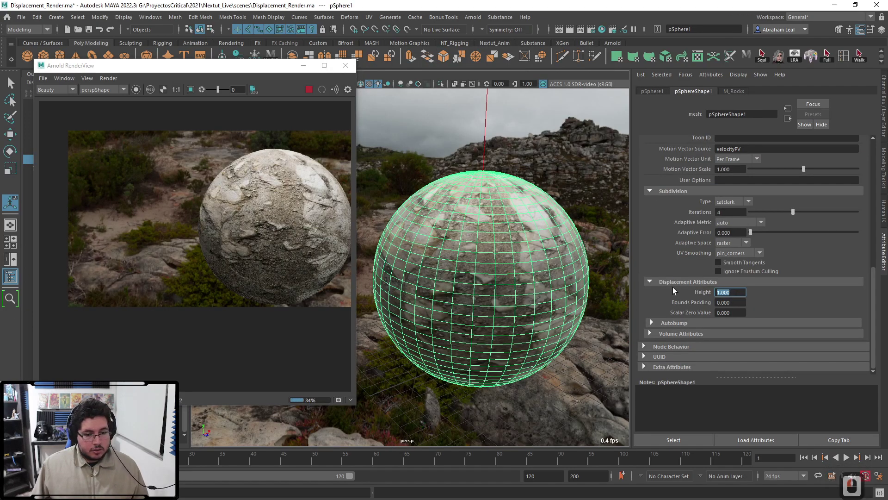
pyautogui.write('2')
pyautogui.press('Return')
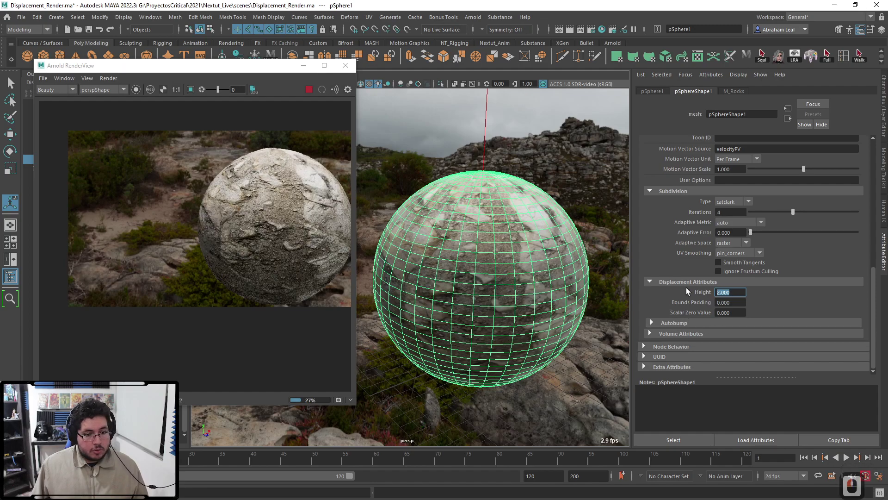
pyautogui.write('3')
pyautogui.press('Return')
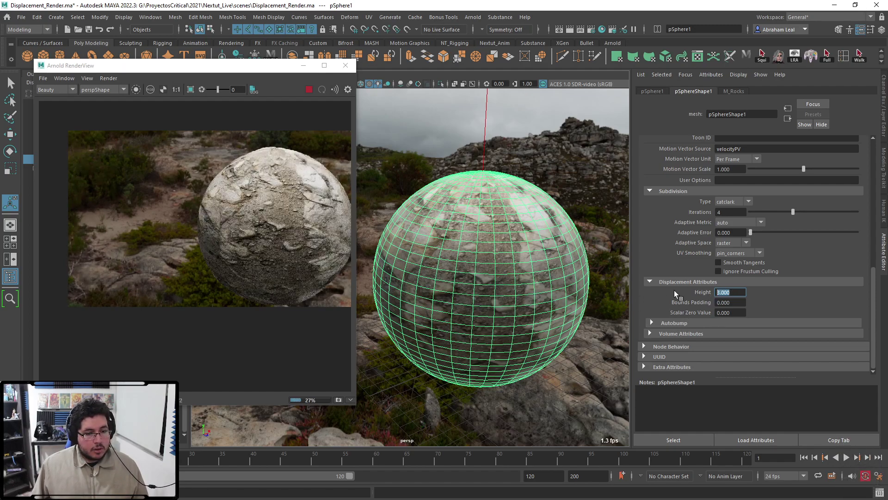
# Step: Set the sphere's displacement Height to 10 and inspect the relief closer in the render
pyautogui.write('10')
pyautogui.press('Return')
pyautogui.keyDown('alt'); pyautogui.moveTo(288, 208); pyautogui.dragTo(228, 200, button='middle'); pyautogui.keyUp('alt')
pyautogui.keyDown('alt'); pyautogui.moveTo(229, 200); pyautogui.dragTo(301, 229, button='right'); pyautogui.keyUp('alt')
pyautogui.doubleClick(722, 292)
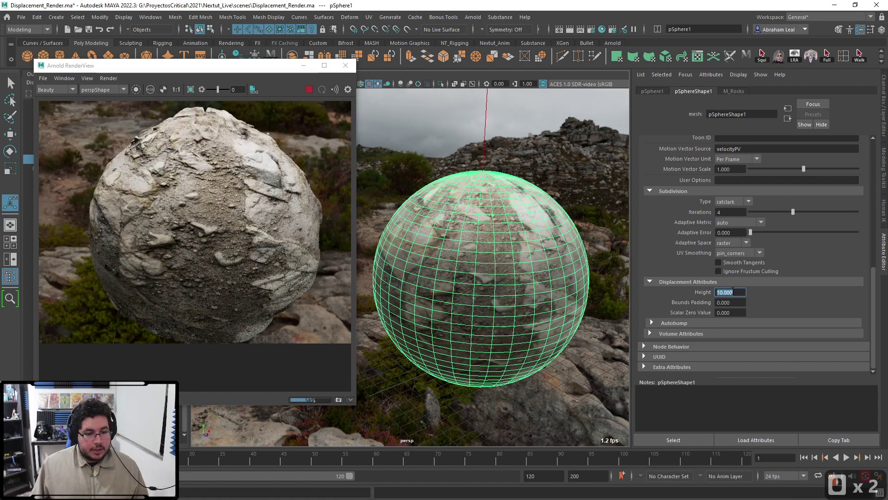
pyautogui.tripleClick(737, 292)
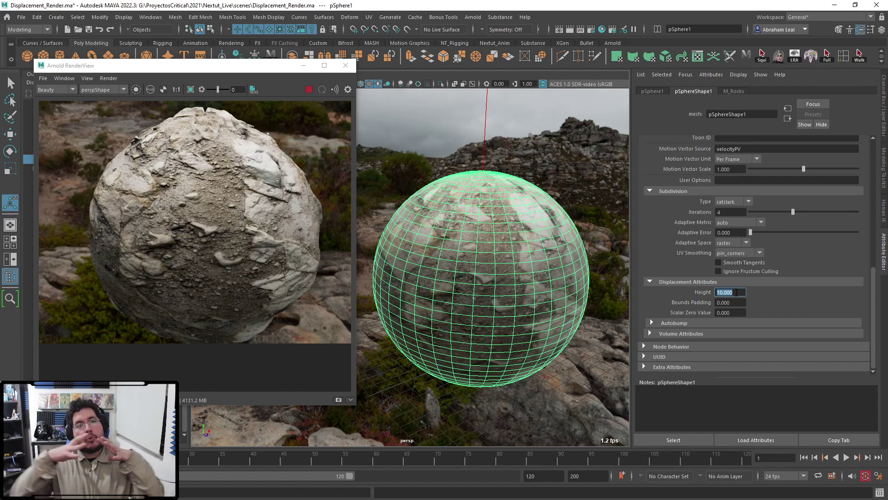
# Step: Set the sphere's displacement Height to 100 and check the exaggerated relief in the render
pyautogui.write('100')
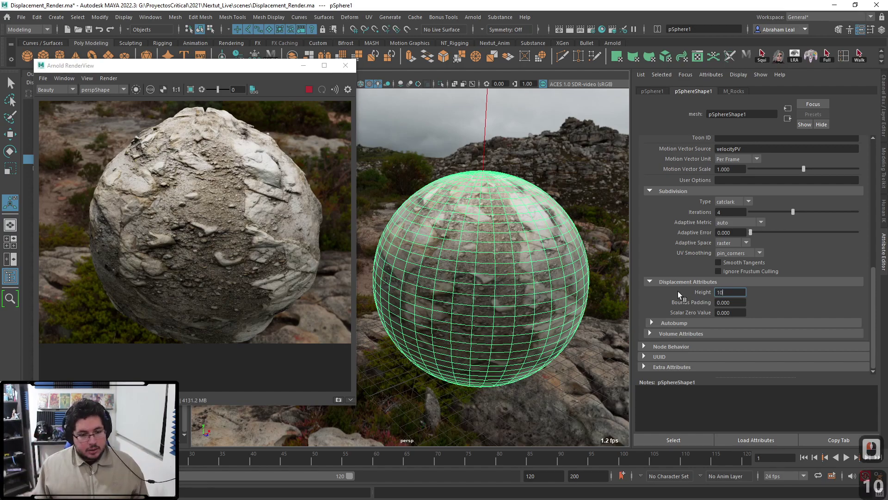
pyautogui.press('Return')
pyautogui.scroll(-3, 146, 177)
pyautogui.scroll(3, 173, 202)
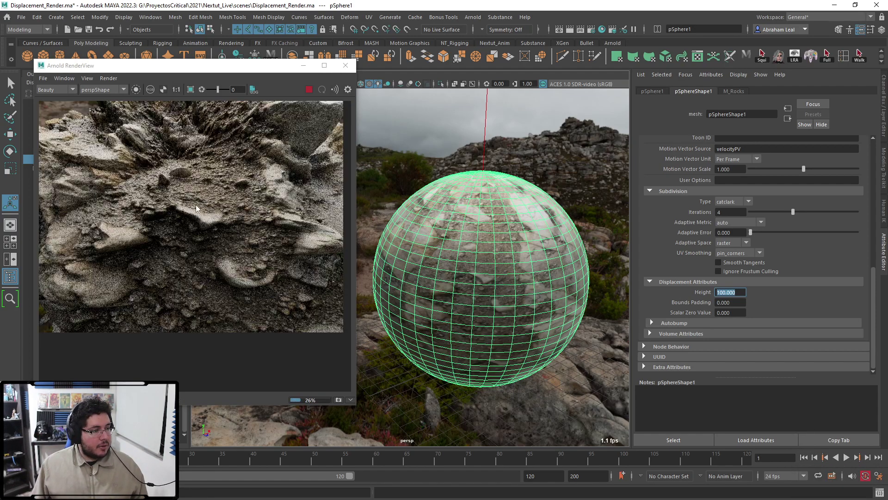
# Step: Examine the strongly displaced sphere in the render, pulling the perspective camera back until the whole shape fits
pyautogui.keyDown('alt'); pyautogui.moveTo(206, 208); pyautogui.dragTo(180, 223, button='middle'); pyautogui.keyUp('alt')
pyautogui.scroll(-3, 180, 225)
pyautogui.scroll(-2, 180, 226)
pyautogui.scroll(2, 180, 225)
pyautogui.scroll(-2, 463, 230)
pyautogui.scroll(2, 511, 249)
pyautogui.keyDown('alt'); pyautogui.moveTo(510, 248); pyautogui.dragTo(526, 247); pyautogui.keyUp('alt')
pyautogui.moveTo(526, 247)
pyautogui.keyDown('alt'); pyautogui.mouseDown(button='right')
pyautogui.moveTo(514, 247)
pyautogui.moveTo(535, 248)
pyautogui.mouseUp(button='right'); pyautogui.keyUp('alt')
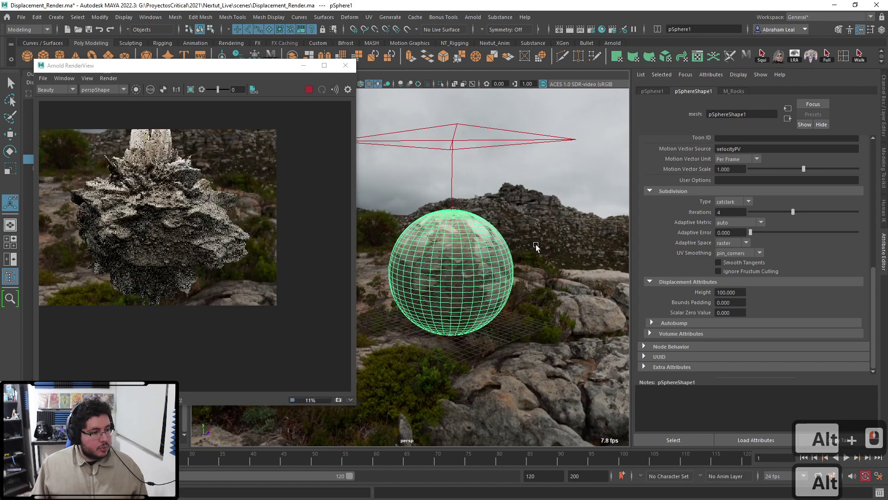
pyautogui.keyDown('alt'); pyautogui.moveTo(535, 247); pyautogui.dragTo(502, 242, button='middle'); pyautogui.keyUp('alt')
pyautogui.keyDown('alt'); pyautogui.moveTo(502, 242); pyautogui.dragTo(484, 239, button='right'); pyautogui.keyUp('alt')
pyautogui.scroll(4, 158, 162)
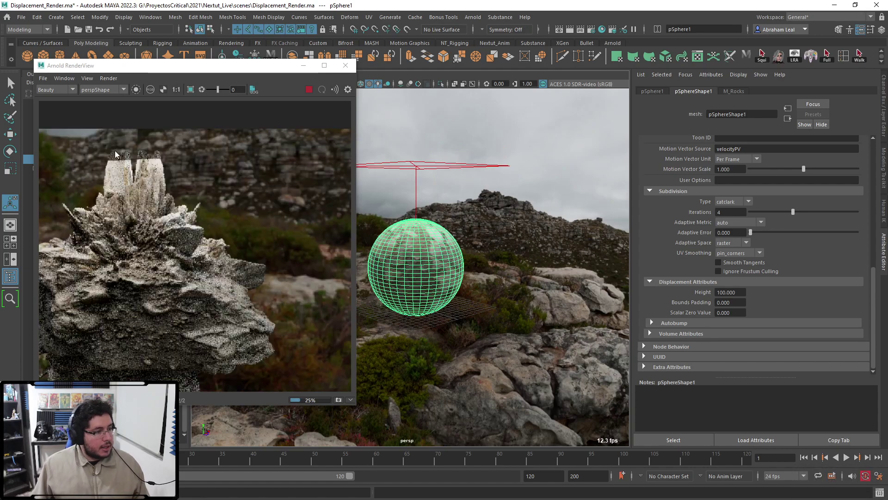
pyautogui.scroll(-2, 394, 206)
pyautogui.scroll(-3, 277, 203)
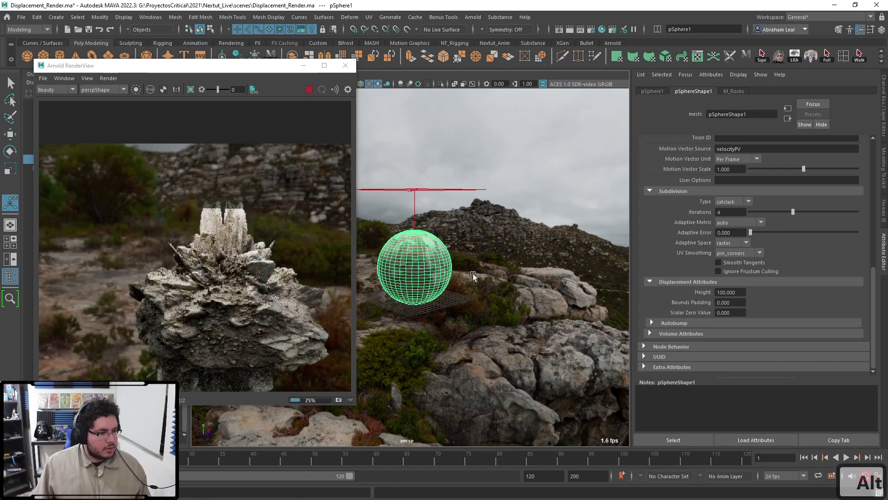
# Step: Set the displacement shader's Scale to 2 and bring the render back into view
pyautogui.keyDown('alt'); pyautogui.moveTo(360, 361); pyautogui.dragTo(364, 346, button='middle'); pyautogui.keyUp('alt')
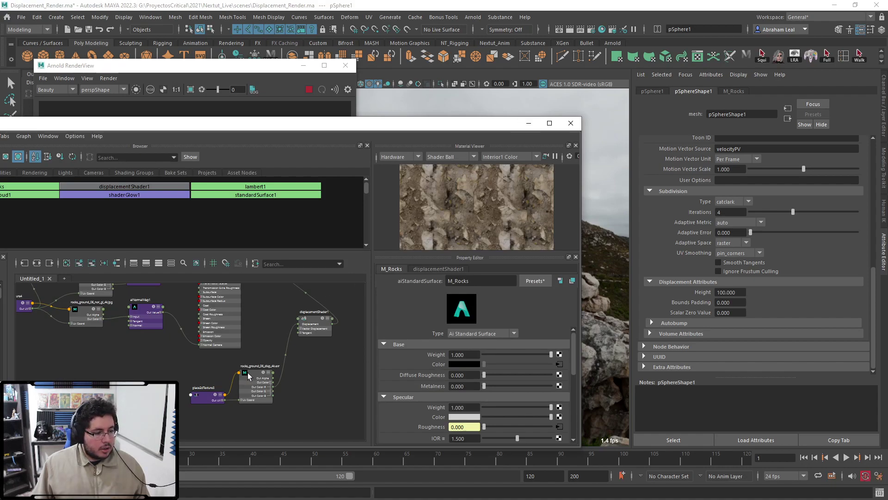
pyautogui.click(310, 321)
pyautogui.tripleClick(463, 360)
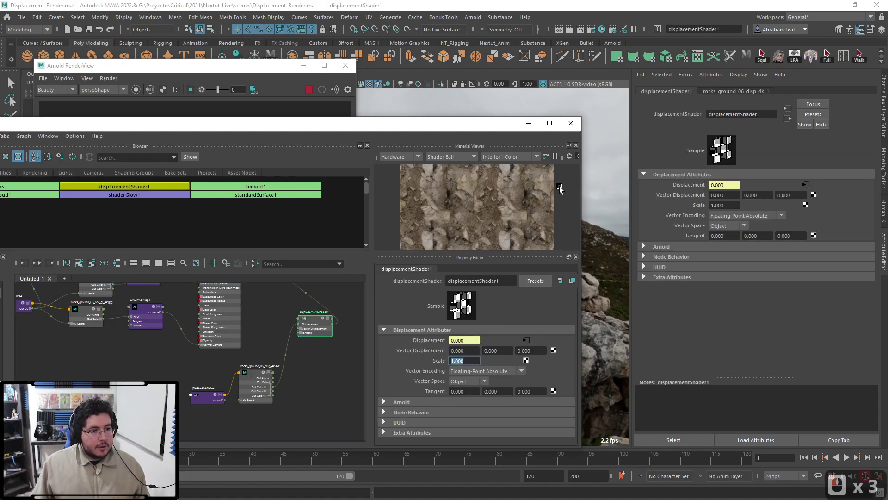
pyautogui.moveTo(581, 191); pyautogui.dragTo(406, 191)
pyautogui.moveTo(263, 128); pyautogui.dragTo(887, 236)
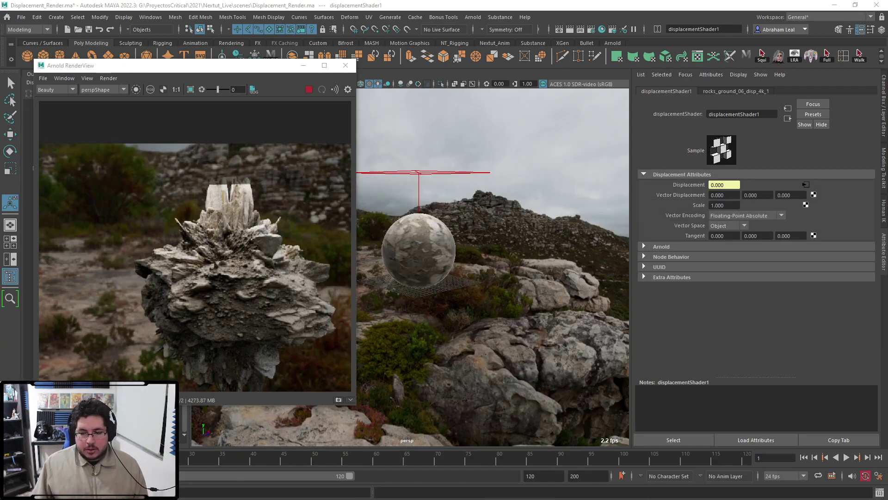
pyautogui.write('2')
pyautogui.press('Return')
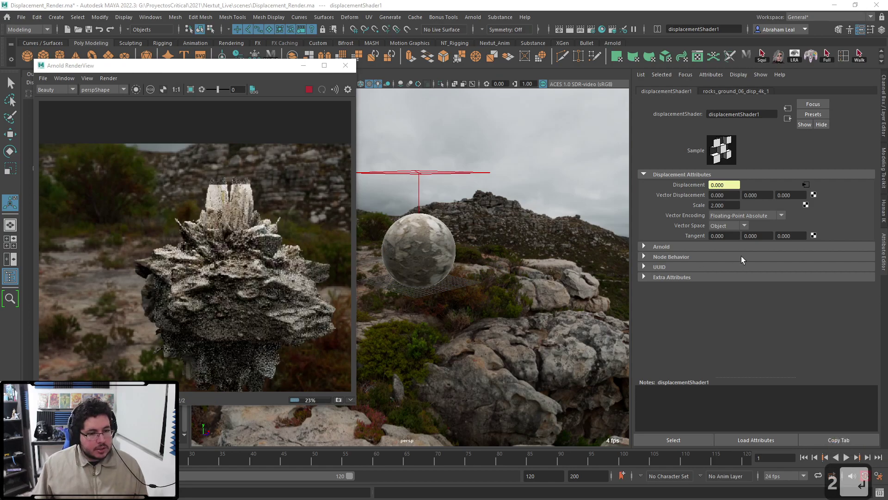
# Step: Try a displacement Height of 1000 on the sphere, return it to 100 and inspect the relief in the render
pyautogui.click(434, 259)
pyautogui.click(726, 292)
pyautogui.write('00.000')
pyautogui.press('Return')
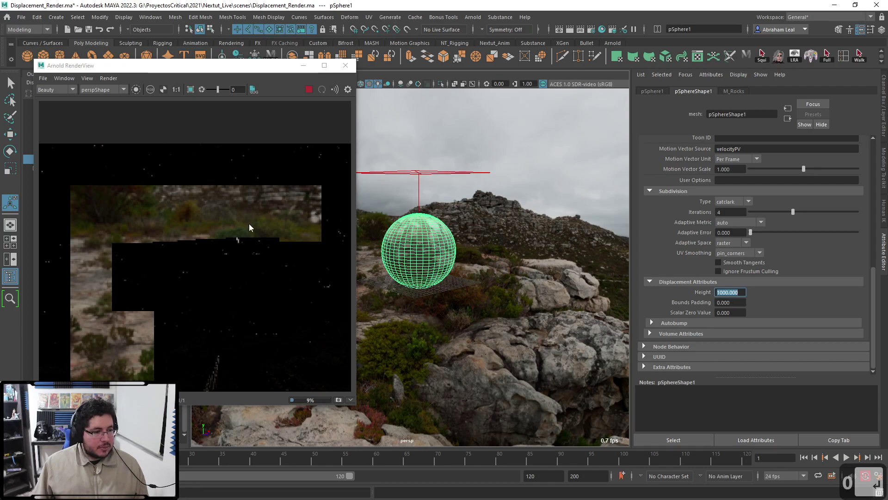
pyautogui.press('BackSpace')
pyautogui.press('Return')
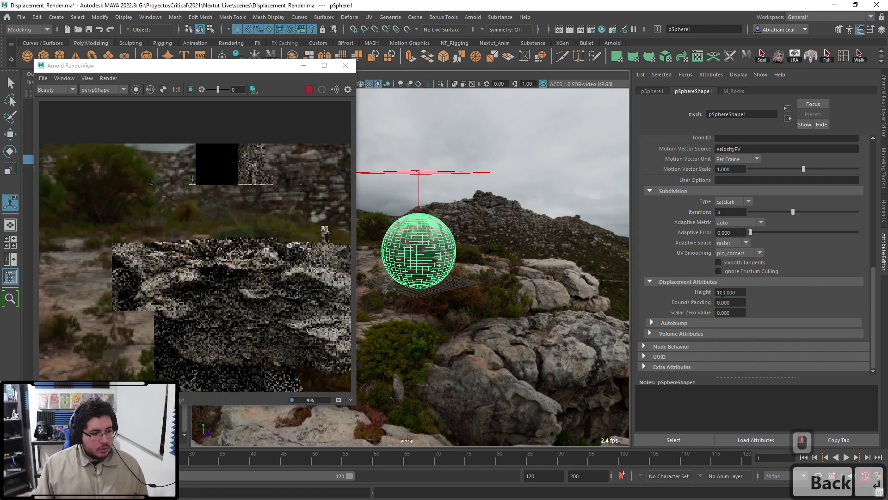
pyautogui.scroll(-2, 291, 255)
pyautogui.keyDown('alt'); pyautogui.moveTo(292, 255); pyautogui.dragTo(231, 238, button='middle'); pyautogui.keyUp('alt')
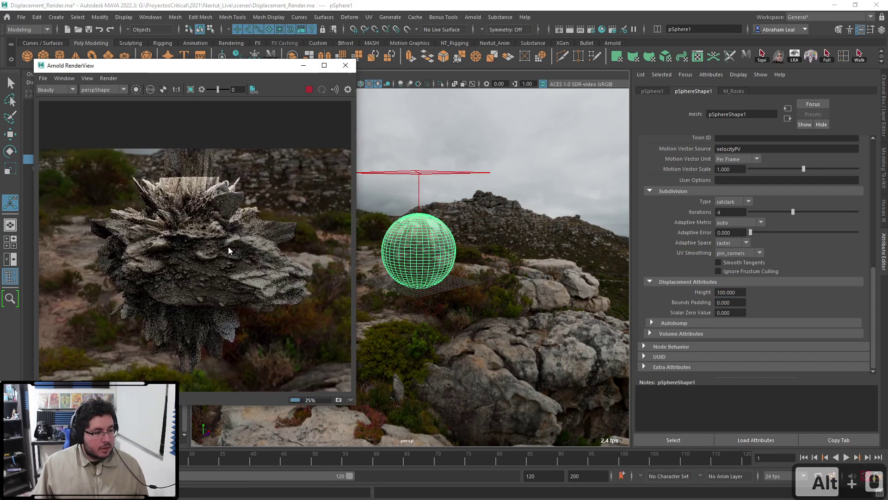
pyautogui.scroll(2, 231, 238)
# Step: Try displacement Height values of 50 and 10 on the sphere, and settle on 15
pyautogui.doubleClick(733, 294)
pyautogui.write('50')
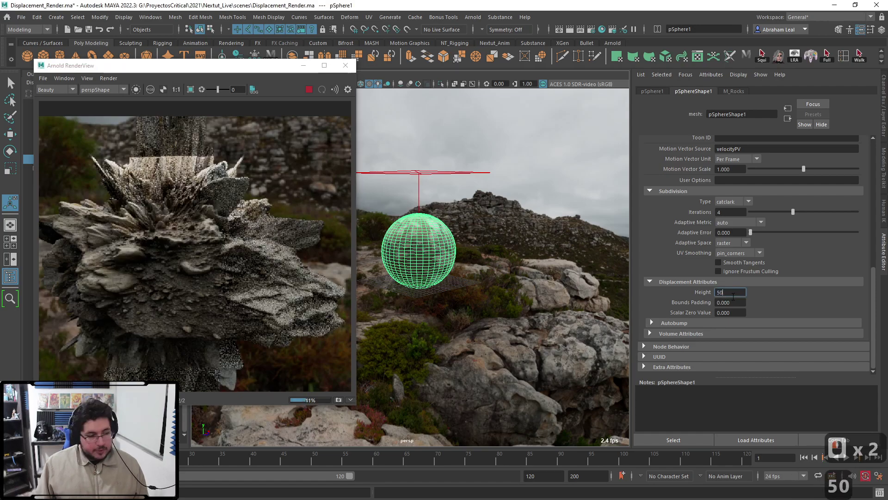
pyautogui.press('Return')
pyautogui.doubleClick(736, 293)
pyautogui.write('10')
pyautogui.press('Return')
pyautogui.keyDown('alt'); pyautogui.moveTo(237, 320); pyautogui.dragTo(276, 266); pyautogui.keyUp('alt')
pyautogui.doubleClick(730, 291)
pyautogui.write('15')
pyautogui.press('Return')
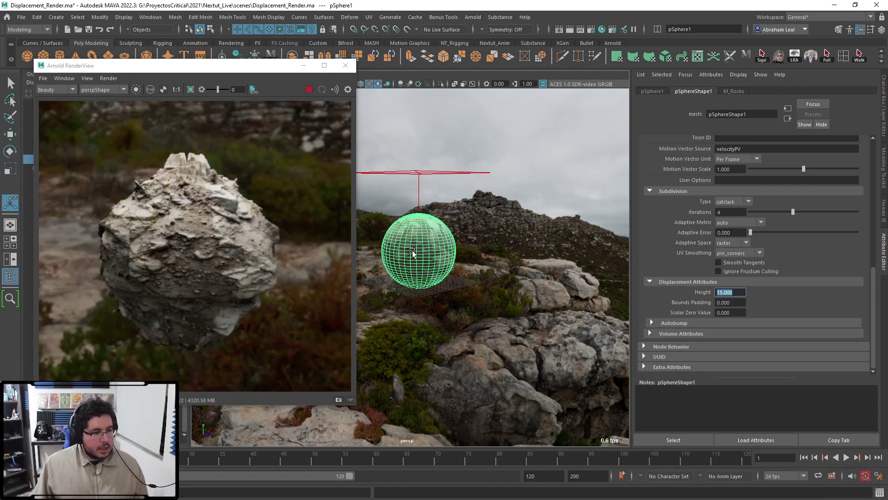
# Step: Stop the render and create a polygon plane under the sphere, scaling it up into a large ground surface
pyautogui.click(309, 90)
pyautogui.moveTo(250, 69); pyautogui.dragTo(200, 102)
pyautogui.click(108, 57)
pyautogui.scroll(-5, 435, 290)
pyautogui.press('r')
pyautogui.keyDown('alt'); pyautogui.moveTo(446, 290); pyautogui.dragTo(448, 306); pyautogui.keyUp('alt')
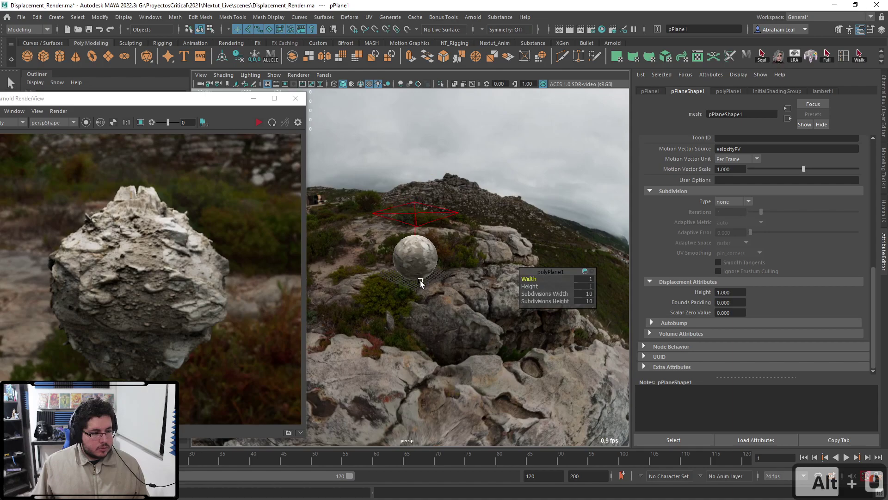
pyautogui.press('r')
pyautogui.moveTo(415, 274); pyautogui.dragTo(478, 281)
# Step: Assign the M_Rocks material to the ground plane
pyautogui.moveTo(478, 281); pyautogui.dragTo(546, 462, button='right')
pyautogui.scroll(5, 477, 299)
pyautogui.scroll(3, 477, 298)
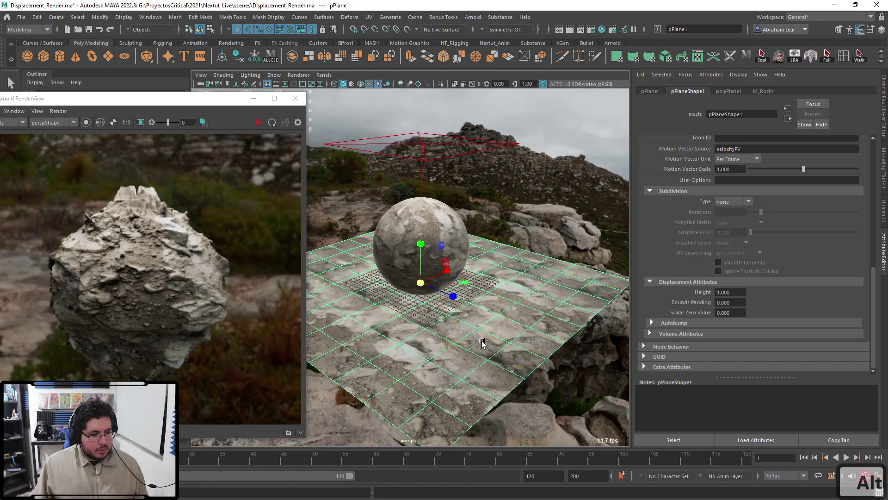
pyautogui.keyDown('alt'); pyautogui.moveTo(480, 341); pyautogui.dragTo(492, 300); pyautogui.keyUp('alt')
pyautogui.moveTo(504, 280); pyautogui.dragTo(577, 281, button='right')
pyautogui.scroll(2, 735, 254)
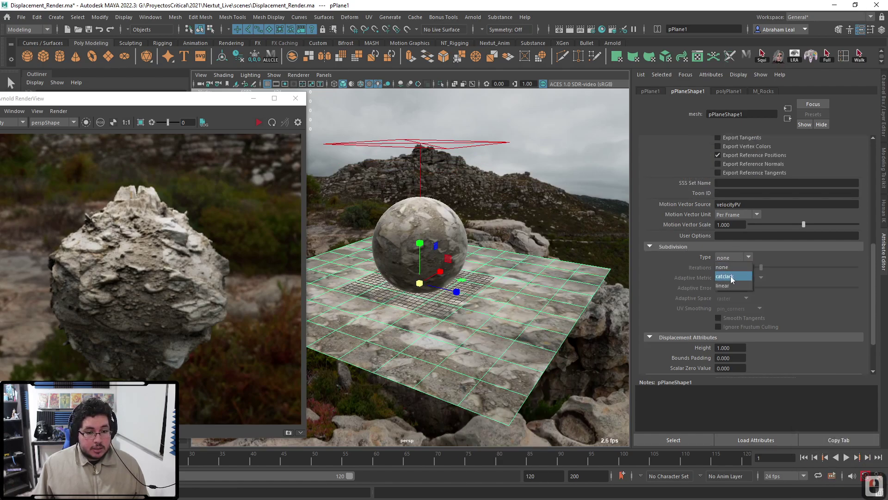
# Step: Set the plane's Arnold subdivision Type to catclark with 5 Iterations and check the result in a render
pyautogui.click(732, 277)
pyautogui.moveTo(789, 268); pyautogui.dragTo(803, 265)
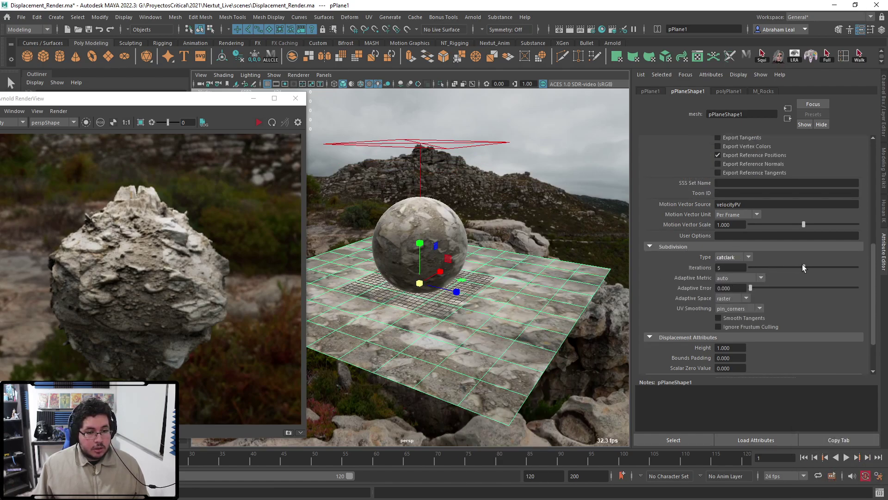
pyautogui.click(261, 126)
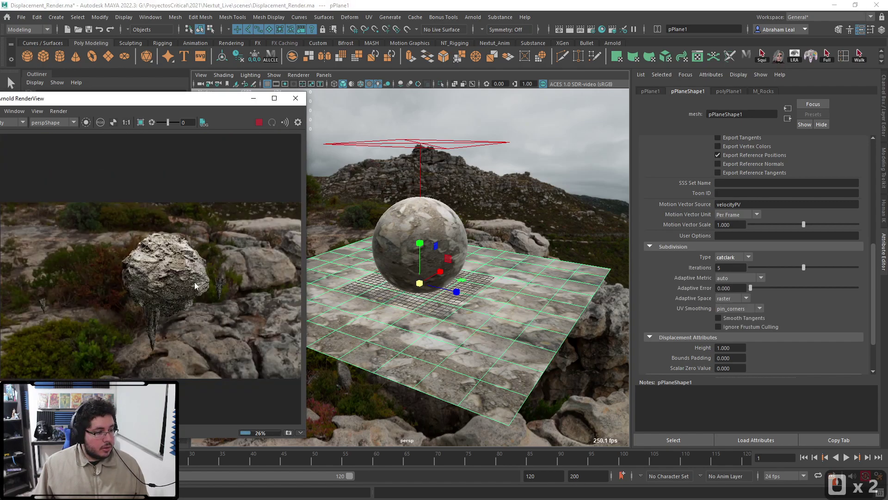
pyautogui.click(326, 249)
pyautogui.click(479, 259)
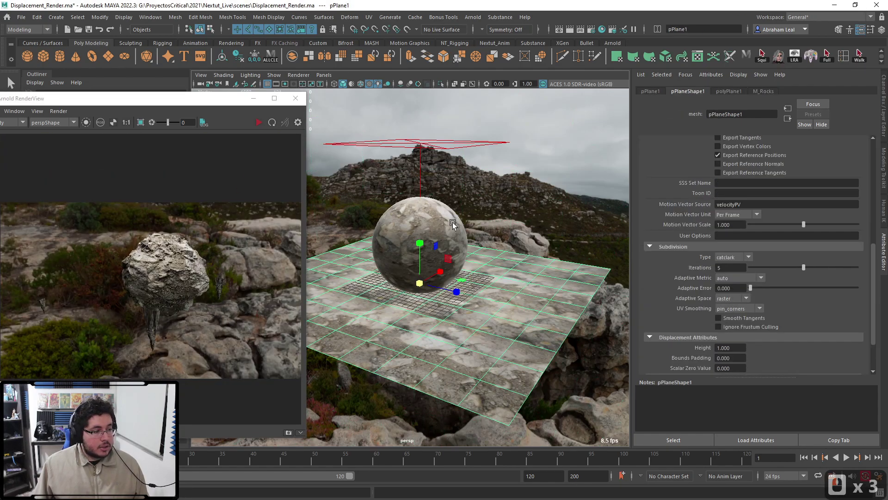
pyautogui.keyDown('alt'); pyautogui.moveTo(136, 299); pyautogui.dragTo(206, 308, button='right'); pyautogui.keyUp('alt')
pyautogui.keyDown('alt'); pyautogui.moveTo(206, 309); pyautogui.dragTo(190, 270, button='middle'); pyautogui.keyUp('alt')
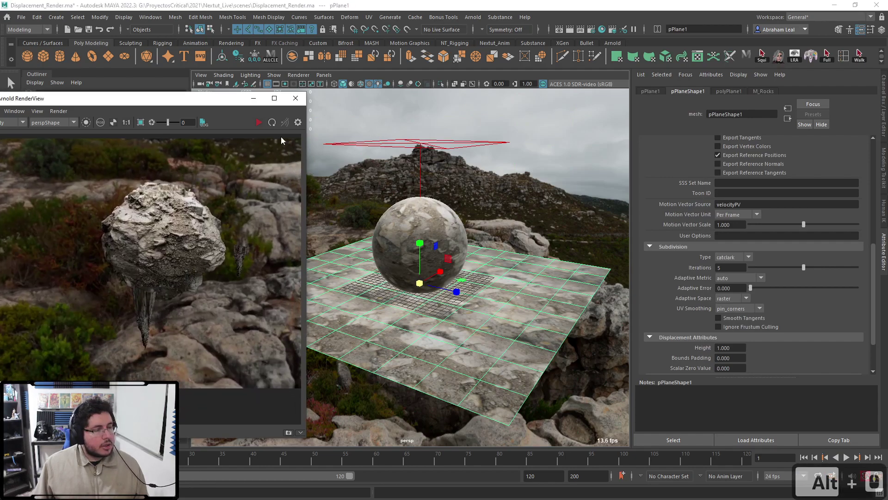
# Step: Close and reopen the Arnold RenderView and rerun the render of the sphere and plane
pyautogui.click(291, 100)
pyautogui.click(472, 17)
pyautogui.click(478, 36)
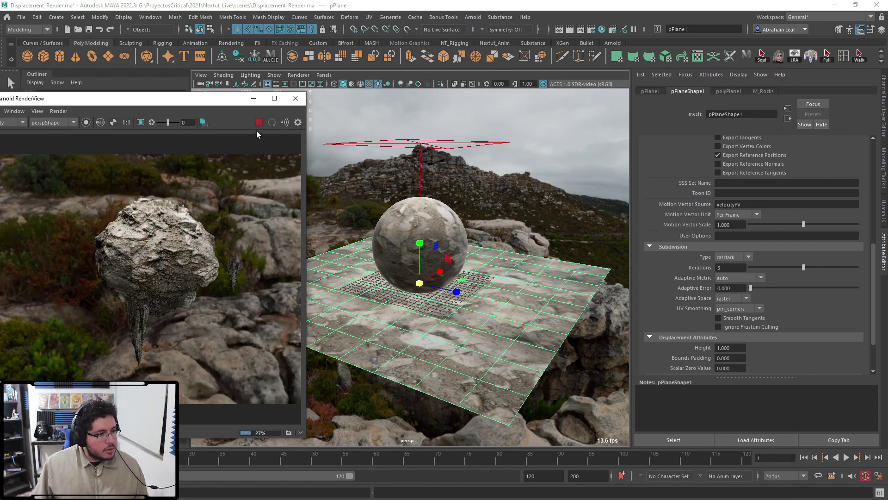
# Step: Try displacement Height values of 10, 50 and 100 in turn on the ground plane
pyautogui.click(726, 372)
pyautogui.moveTo(732, 349); pyautogui.dragTo(711, 343)
pyautogui.write('10')
pyautogui.press('Return')
pyautogui.write('50')
pyautogui.press('Return')
pyautogui.write('12')
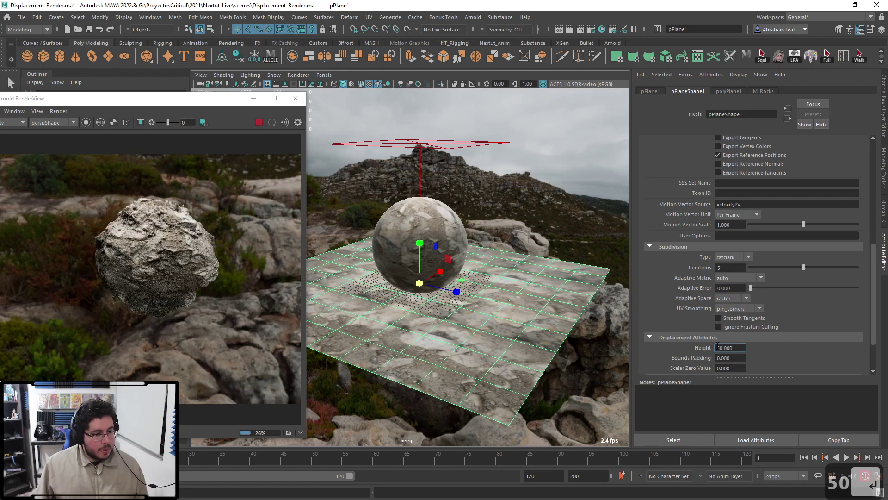
pyautogui.press('BackSpace')
pyautogui.write('00')
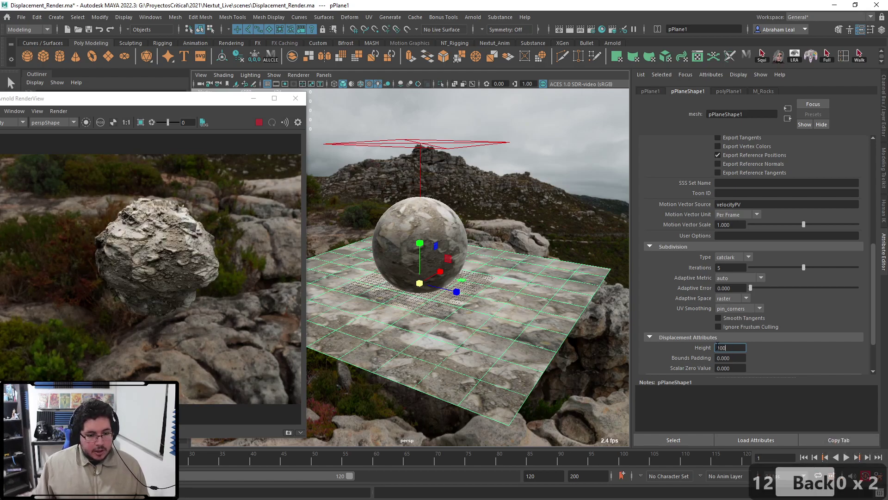
pyautogui.press('Return')
# Step: Center the plane's pivot, delete its construction history and freeze its transformations
pyautogui.click(222, 57)
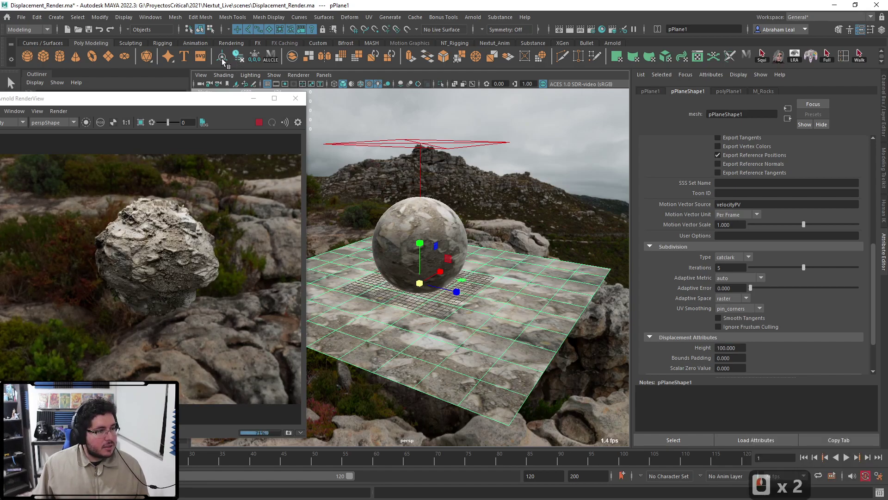
pyautogui.click(238, 56)
pyautogui.click(254, 56)
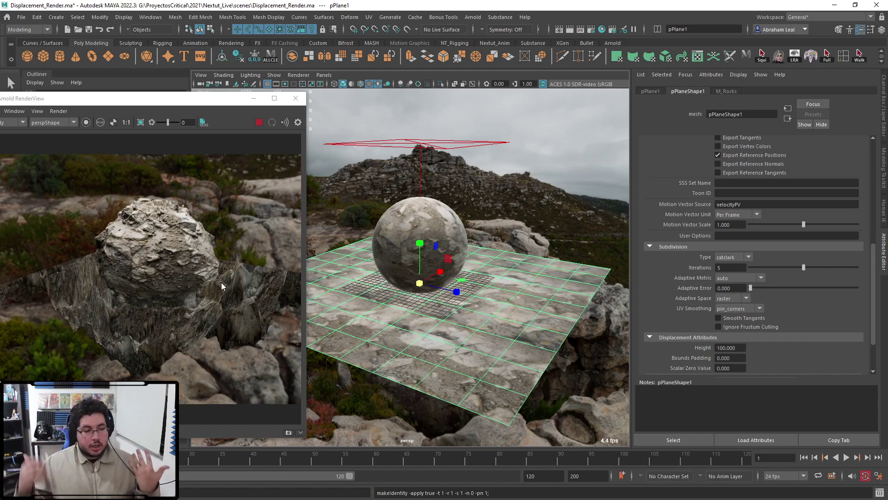
pyautogui.click(463, 318)
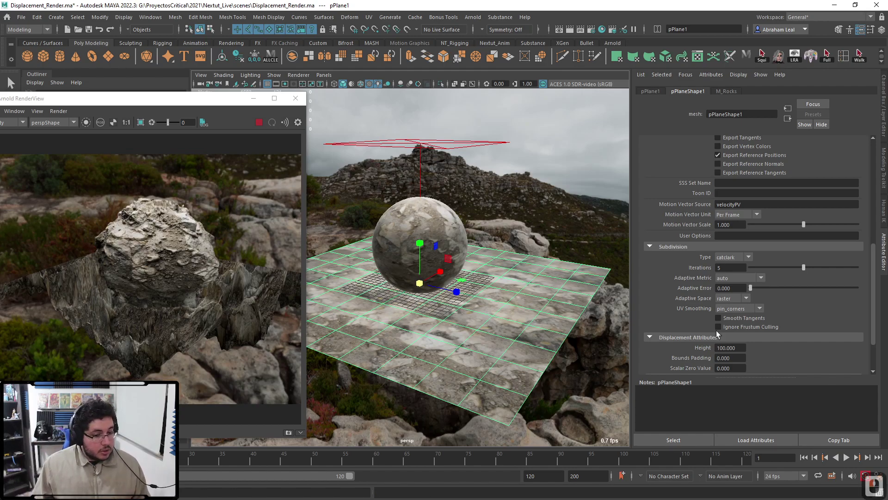
# Step: Try displacement Height values of 2, 50 and 10 on the plane, comparing the relief in the render
pyautogui.moveTo(740, 348); pyautogui.dragTo(695, 341)
pyautogui.write('2')
pyautogui.press('Return')
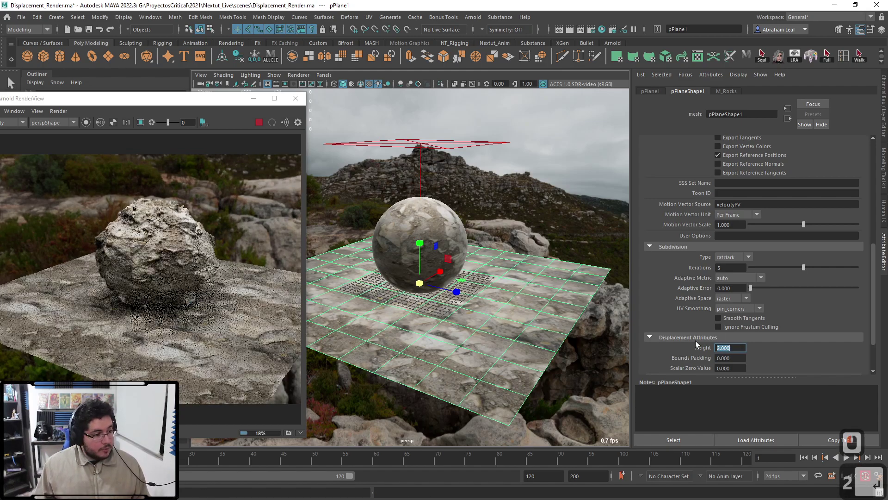
pyautogui.write('50')
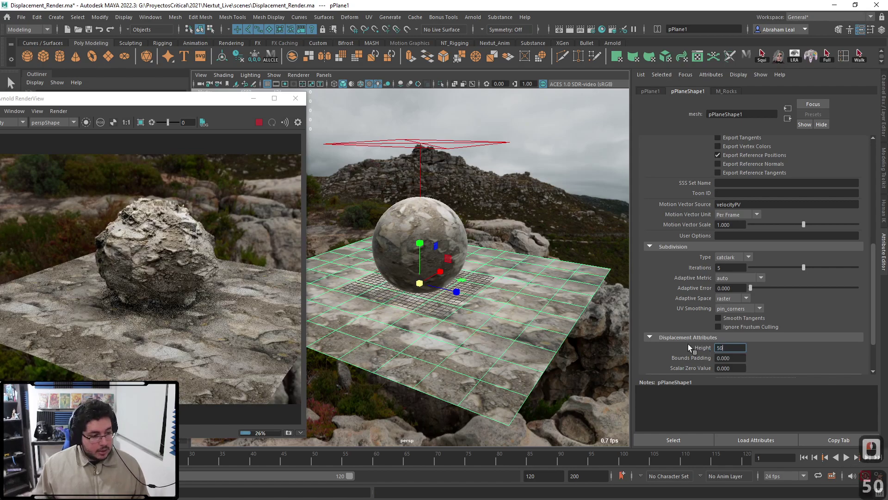
pyautogui.press('Return')
pyautogui.doubleClick(721, 348)
pyautogui.write('10')
pyautogui.press('Return')
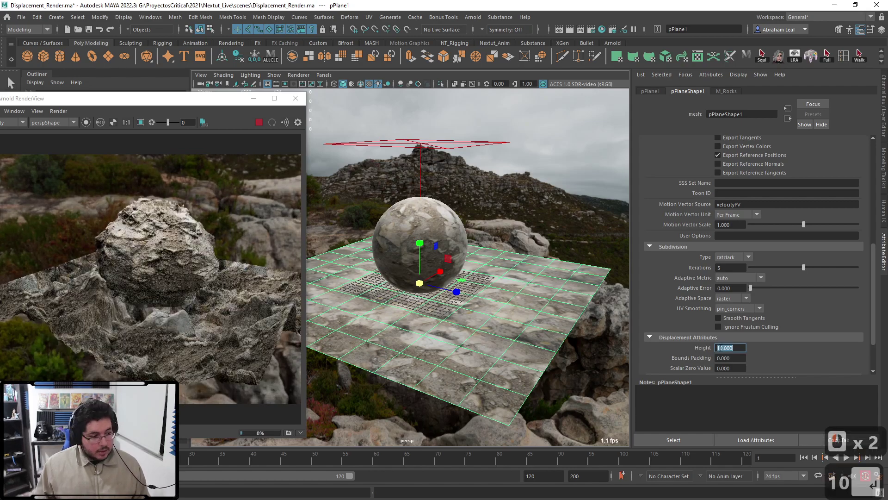
# Step: Set the plane's displacement Height to 25, check the ground relief in the render and stop rendering
pyautogui.click(727, 347)
pyautogui.doubleClick(727, 348)
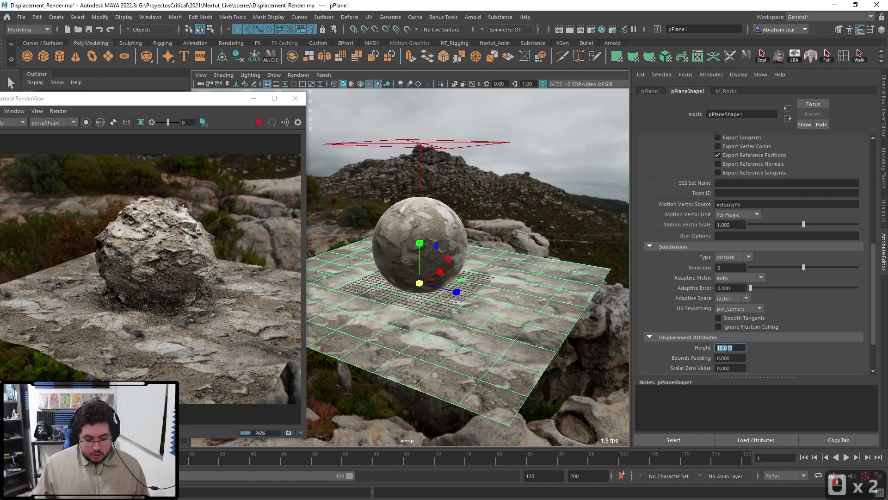
pyautogui.write('25')
pyautogui.press('Return')
pyautogui.keyDown('alt'); pyautogui.moveTo(196, 302); pyautogui.dragTo(196, 295, button='middle'); pyautogui.keyUp('alt')
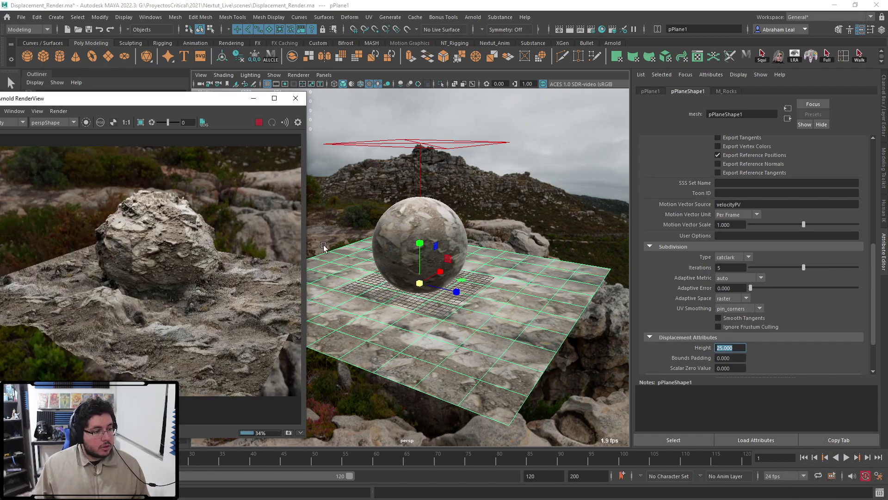
pyautogui.click(259, 123)
pyautogui.click(322, 153)
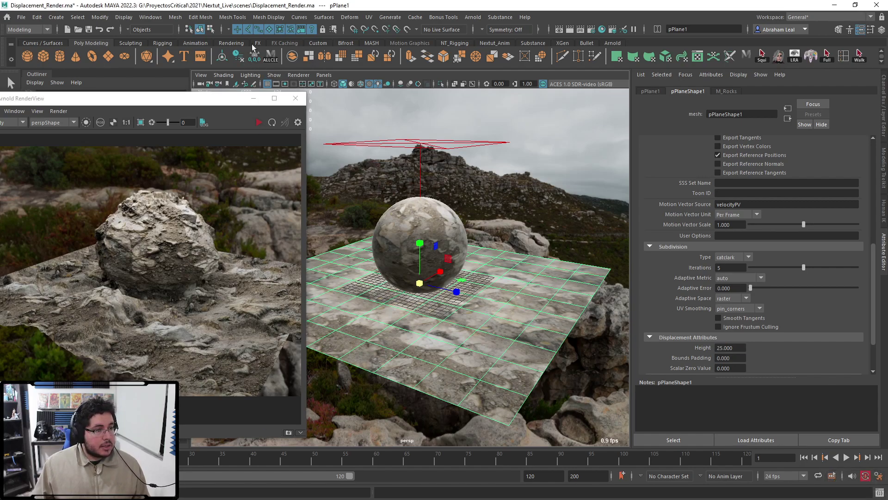
# Step: Smooth the plane mesh with one division, delete its history and restart the render
pyautogui.click(175, 17)
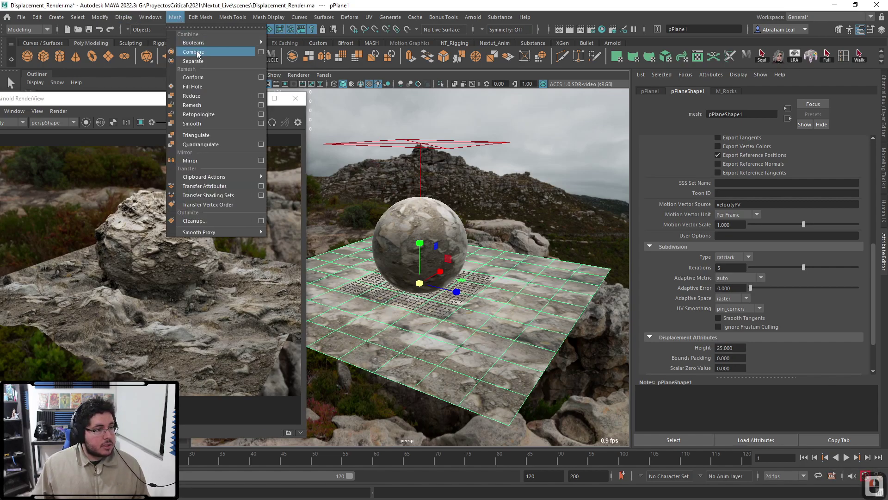
pyautogui.click(192, 123)
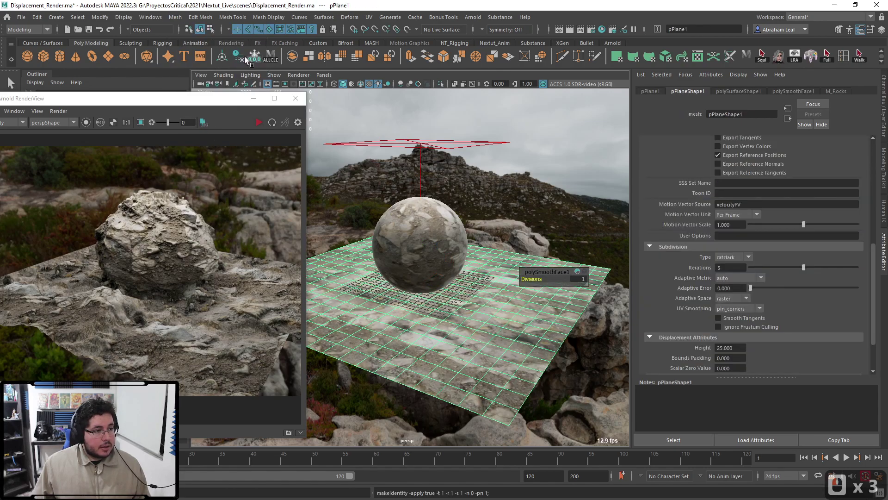
pyautogui.hotkey('ctrl', 'z')
pyautogui.click(259, 123)
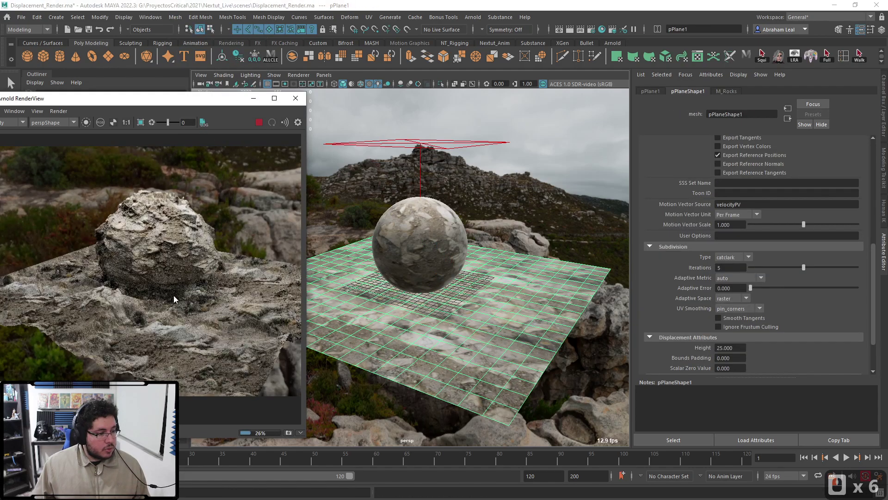
pyautogui.click(400, 327)
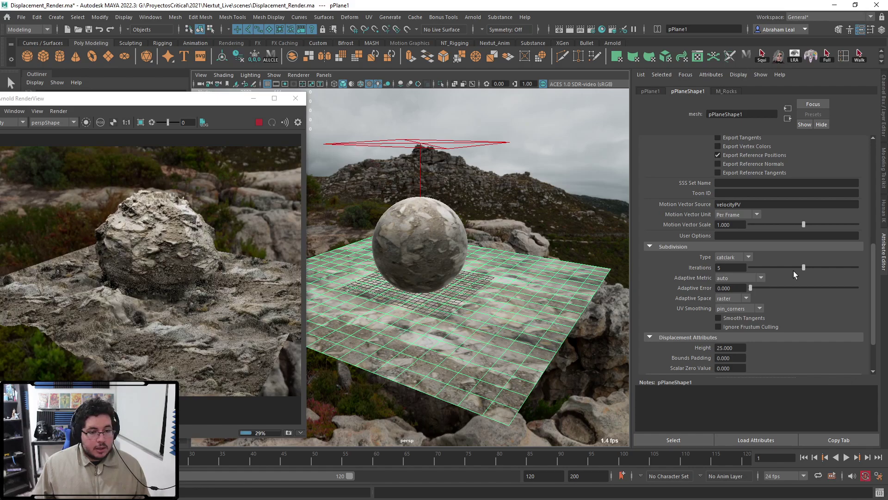
# Step: Raise the plane's subdivision Iterations to 6 and inspect the ground relief up close in the render
pyautogui.moveTo(805, 267); pyautogui.dragTo(815, 267)
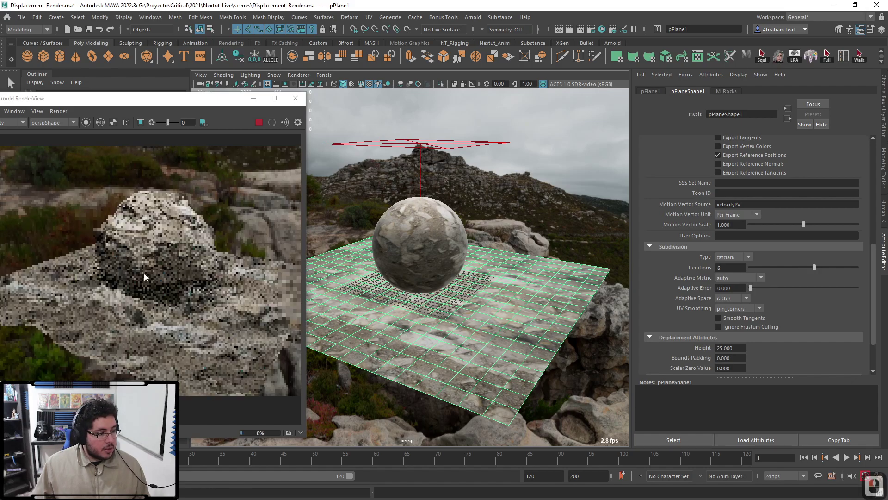
pyautogui.scroll(3, 184, 339)
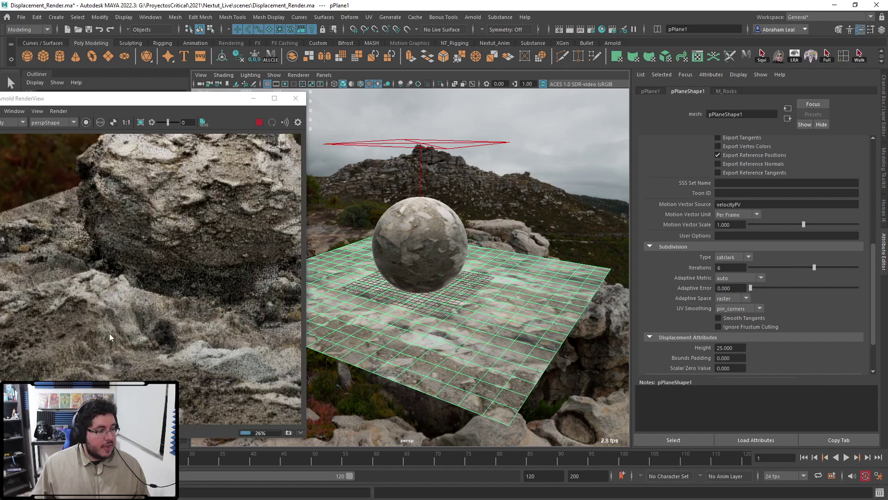
pyautogui.keyDown('alt'); pyautogui.moveTo(184, 339); pyautogui.dragTo(209, 307, button='middle'); pyautogui.keyUp('alt')
pyautogui.scroll(-2, 208, 308)
pyautogui.click(511, 328)
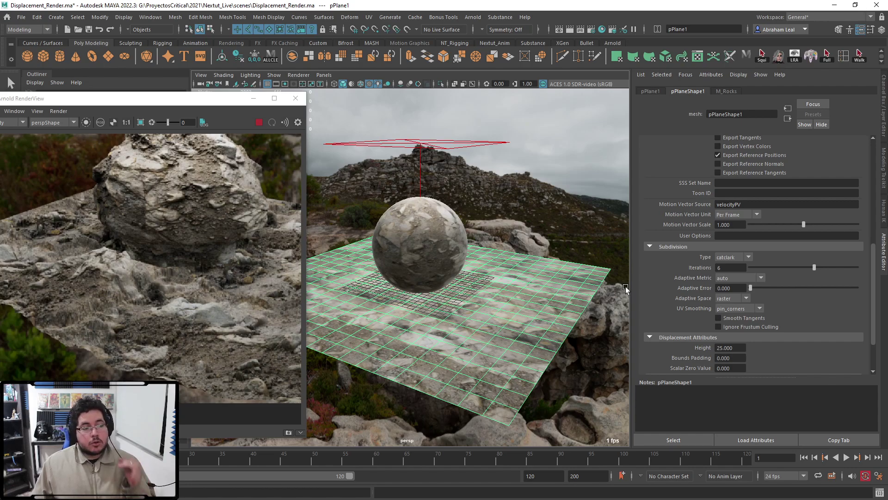
# Step: Set the ground plane's displacement Height to 15
pyautogui.scroll(-2, 199, 259)
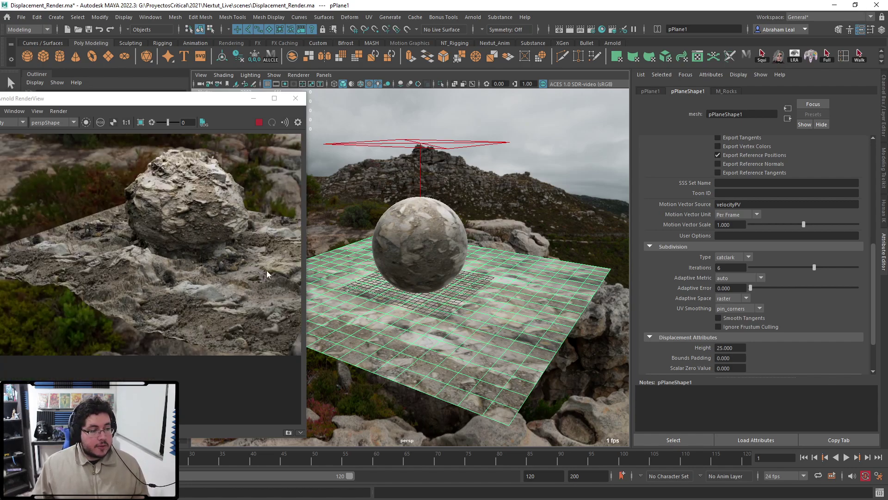
pyautogui.click(732, 346)
pyautogui.write('15')
pyautogui.press('Return')
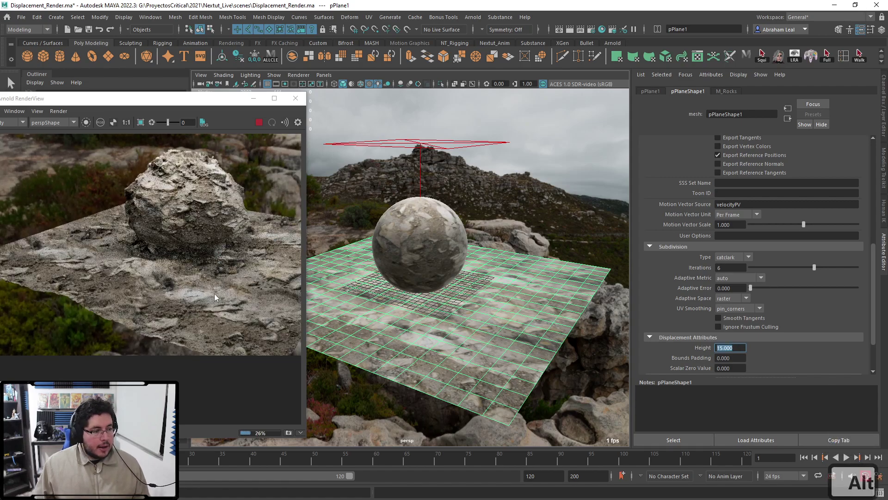
# Step: Examine the rock relief on the ground and around the base of the sphere up close in the render
pyautogui.keyDown('alt'); pyautogui.moveTo(244, 285); pyautogui.dragTo(196, 274, button='middle'); pyautogui.keyUp('alt')
pyautogui.scroll(1, 187, 244)
pyautogui.scroll(-1, 162, 207)
pyautogui.scroll(2, 173, 232)
pyautogui.scroll(-2, 173, 232)
pyautogui.keyDown('alt'); pyautogui.moveTo(175, 212); pyautogui.dragTo(182, 246, button='middle'); pyautogui.keyUp('alt')
pyautogui.scroll(-1, 193, 246)
pyautogui.scroll(2, 221, 238)
pyautogui.scroll(-1, 143, 240)
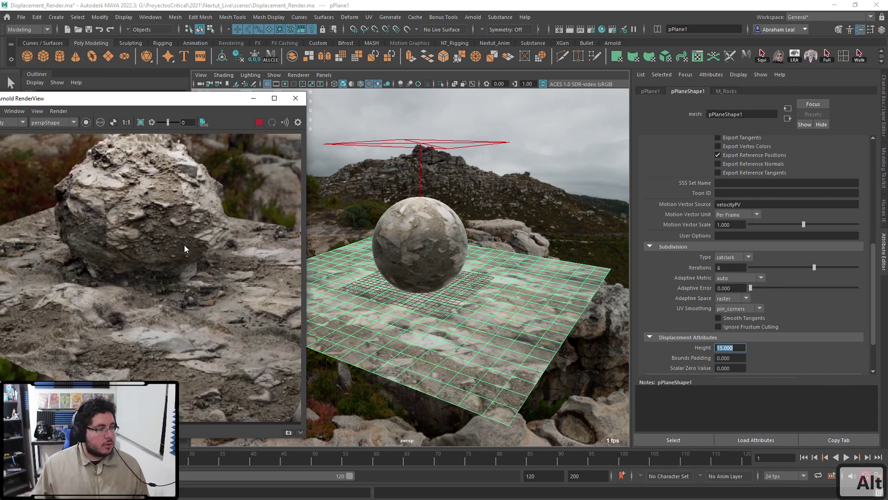
# Step: Set the sphere's displacement Height to 10, check its relief up close, and reposition the render window so it is fully visible
pyautogui.click(394, 226)
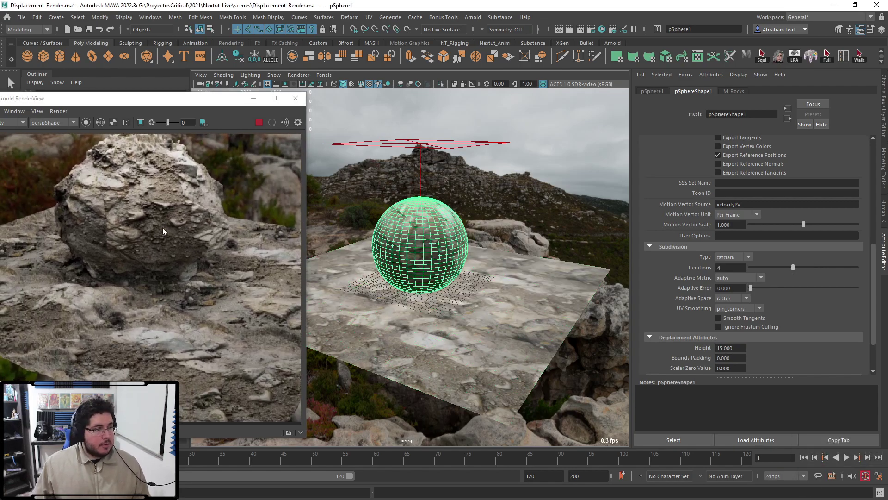
pyautogui.doubleClick(736, 348)
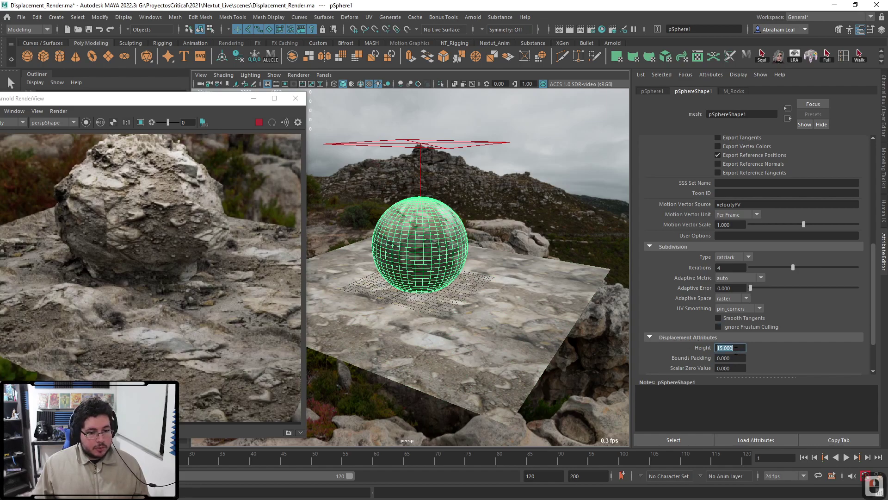
pyautogui.write('10')
pyautogui.press('Return')
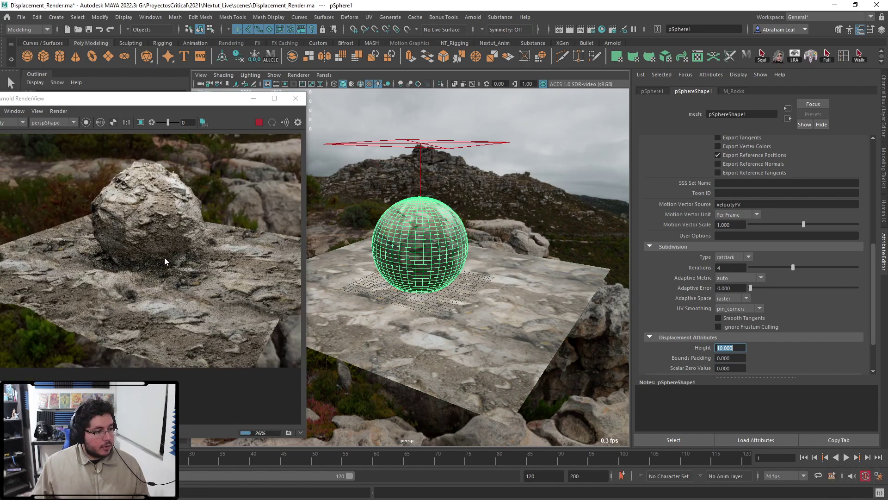
pyautogui.scroll(2, 206, 244)
pyautogui.keyDown('alt'); pyautogui.moveTo(206, 244); pyautogui.dragTo(201, 260, button='middle'); pyautogui.keyUp('alt')
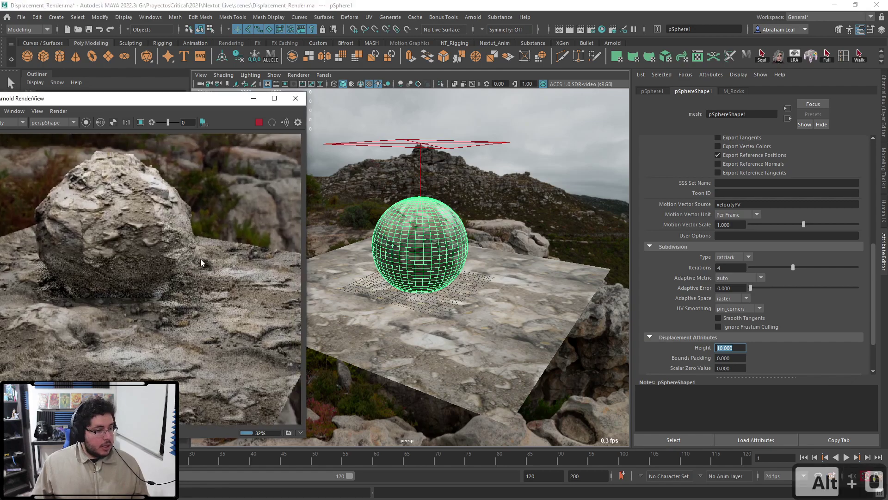
pyautogui.scroll(-2, 200, 259)
pyautogui.moveTo(207, 103); pyautogui.dragTo(245, 107)
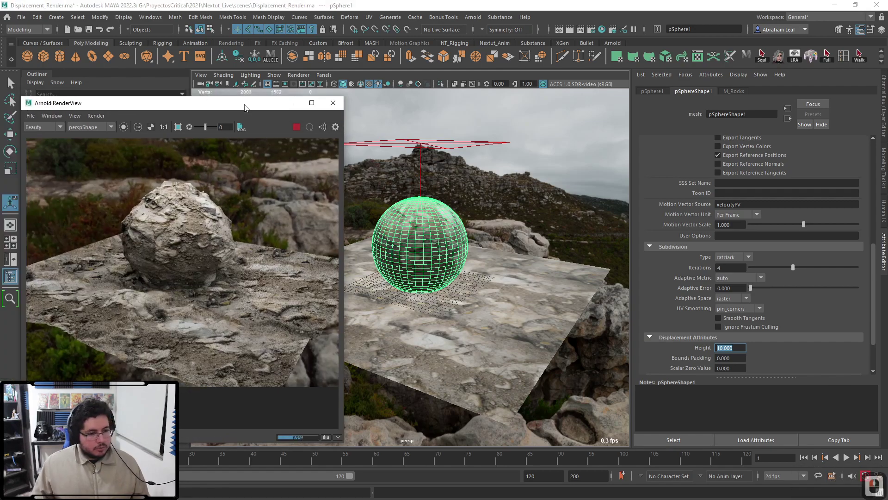